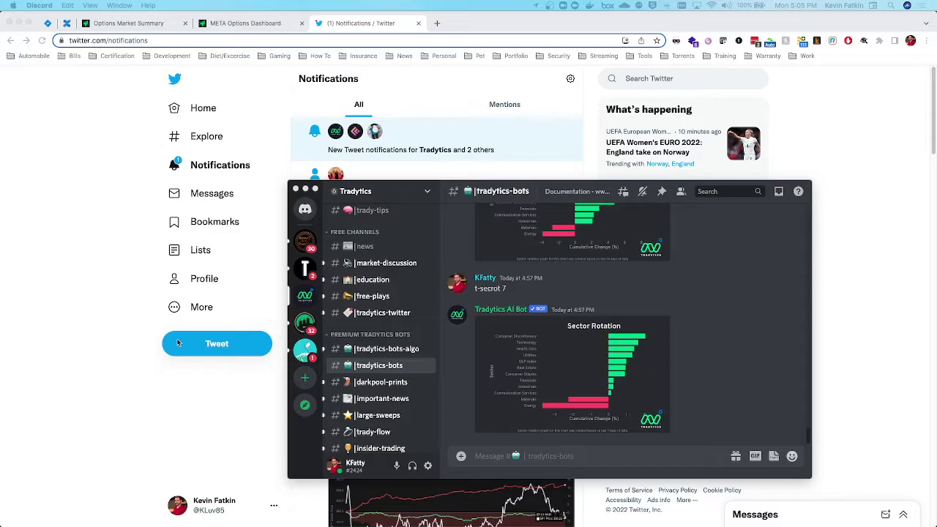
Glance at the old divergences image, then send t-algoflowdivs to the Tradytics bot.
click(635, 294)
scroll(635, 293, up, 5)
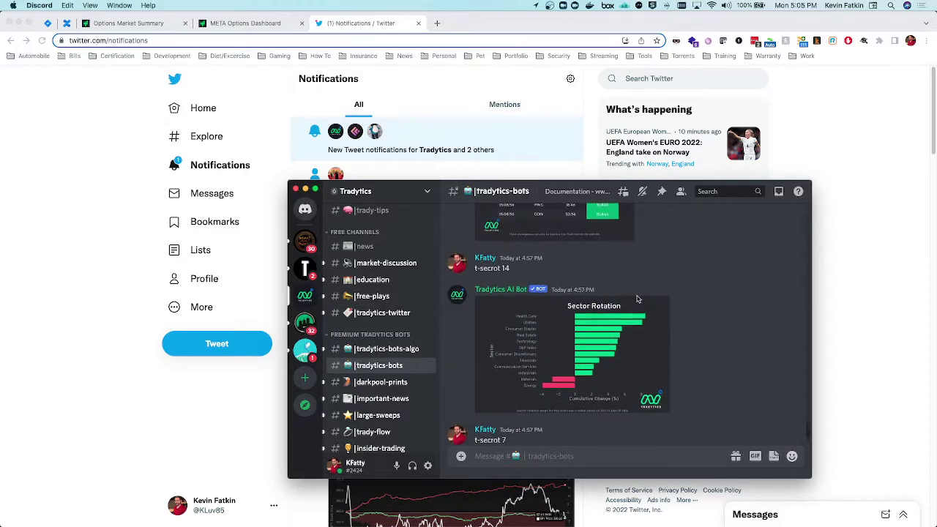
click(584, 324)
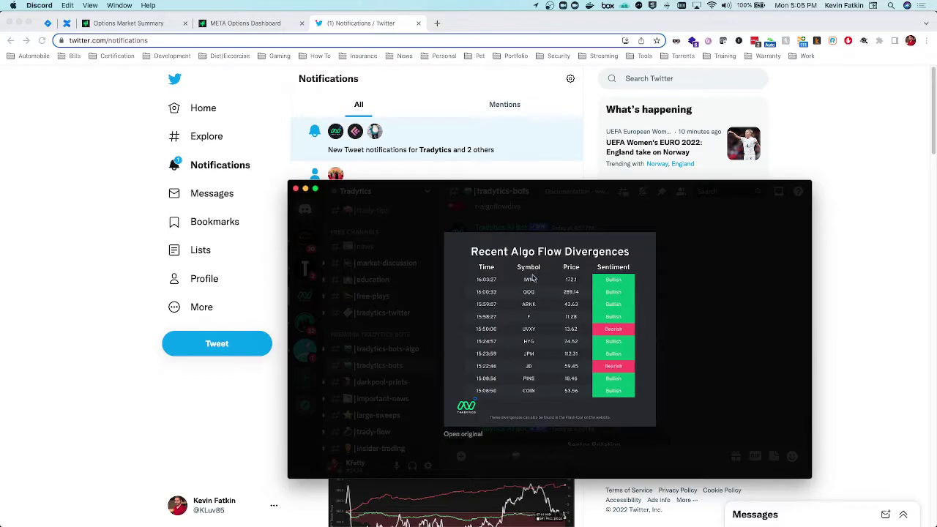
click(686, 305)
scroll(607, 413, down, 10)
text(t)
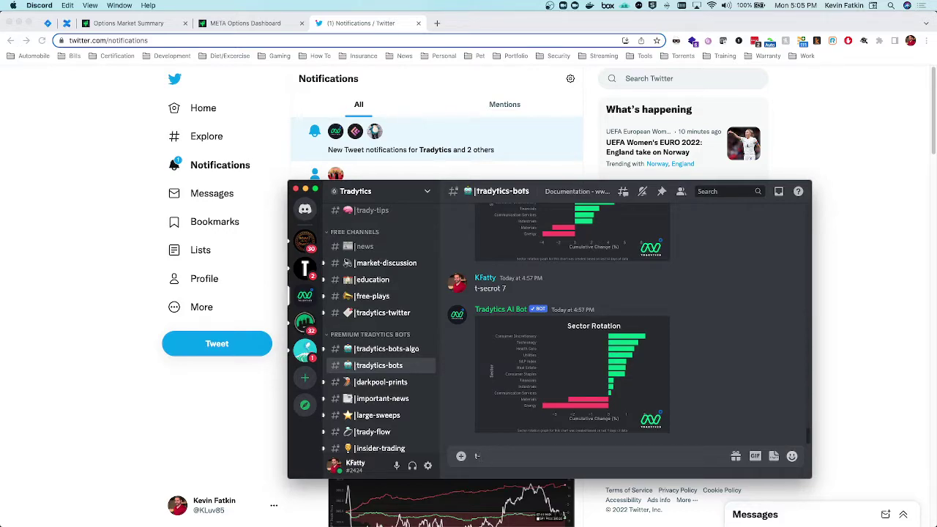
text(-algoflowdivs)
key(Return)
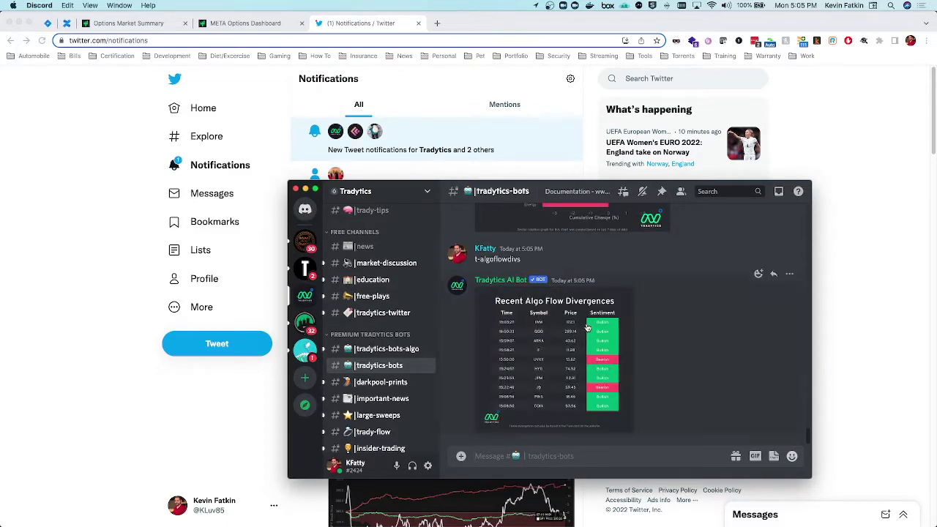
Enlarge the new divergences table to read its ten signals, IWM through COIN.
click(578, 338)
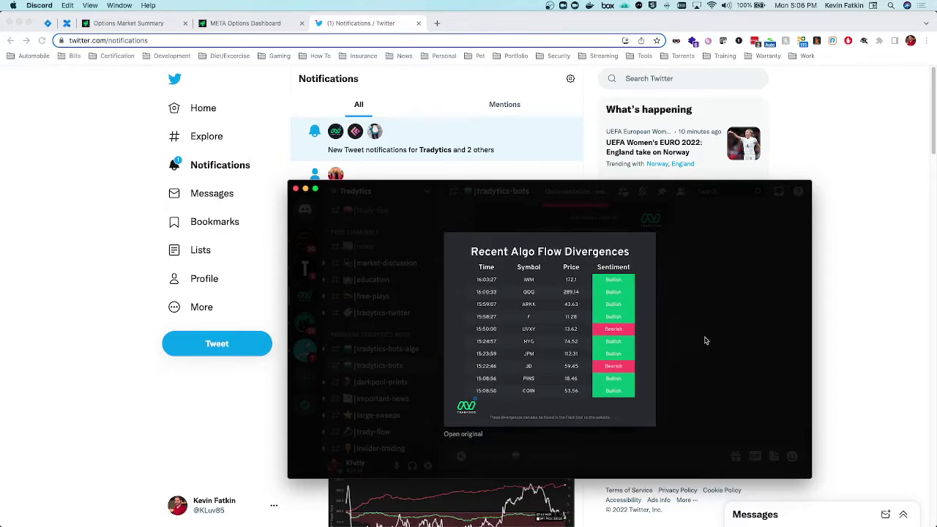
click(168, 23)
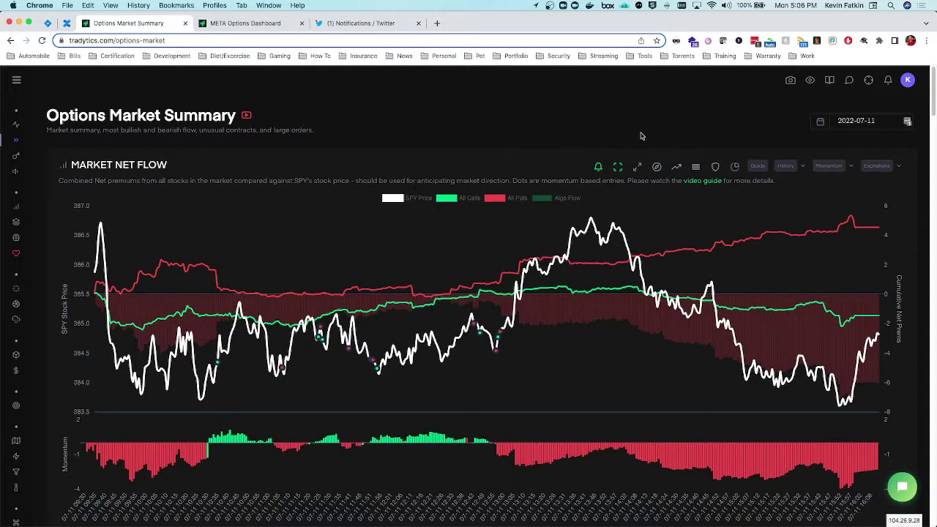
Open the META Options Dashboard and check its Overall Flow reading, Bearish.
click(246, 22)
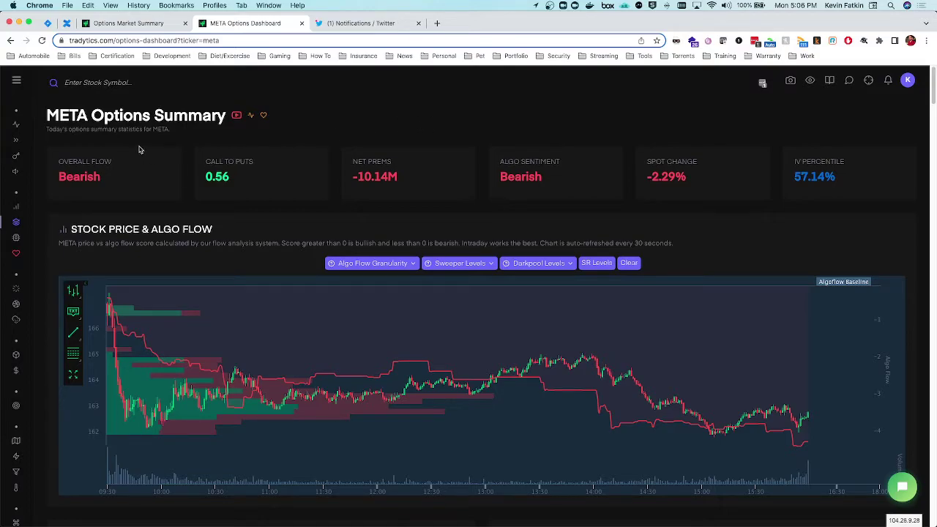
scroll(144, 155, down, 1)
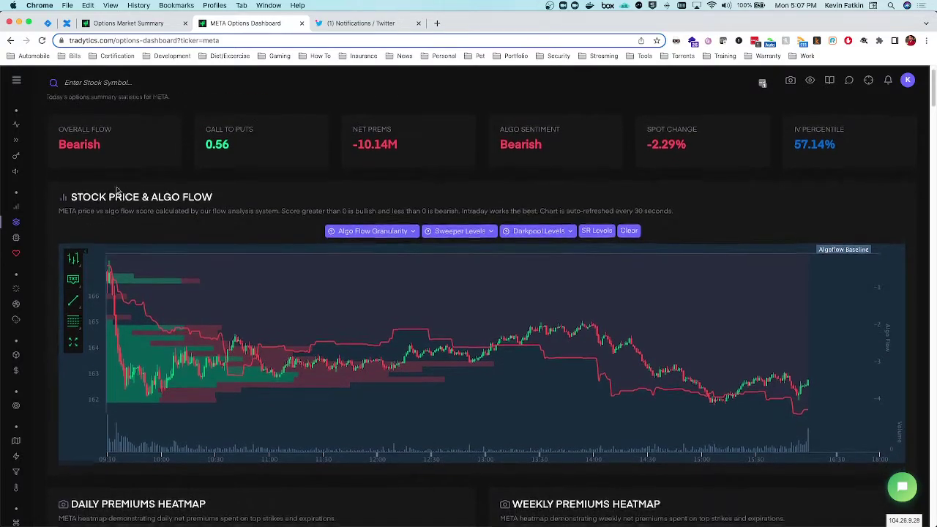
scroll(149, 187, up, 1)
mouse_move(30, 237)
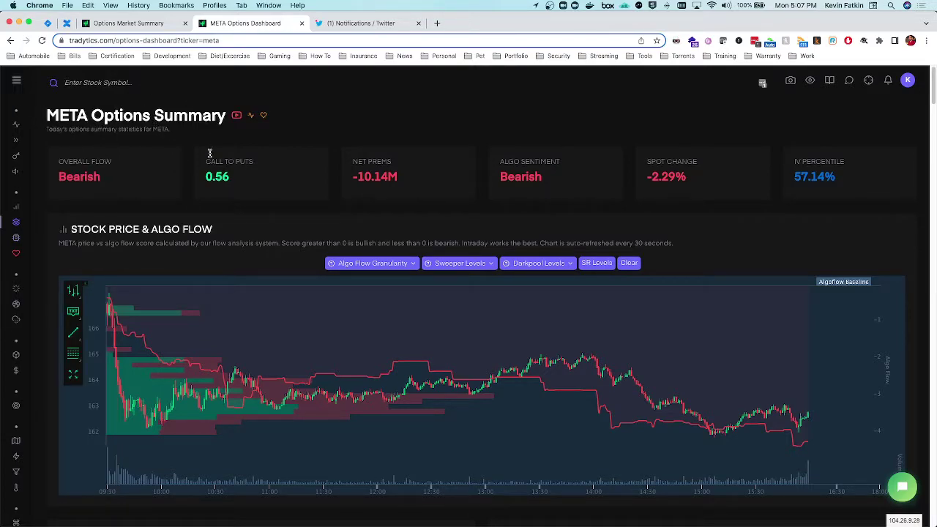
scroll(158, 168, down, 1)
triple_click(84, 149)
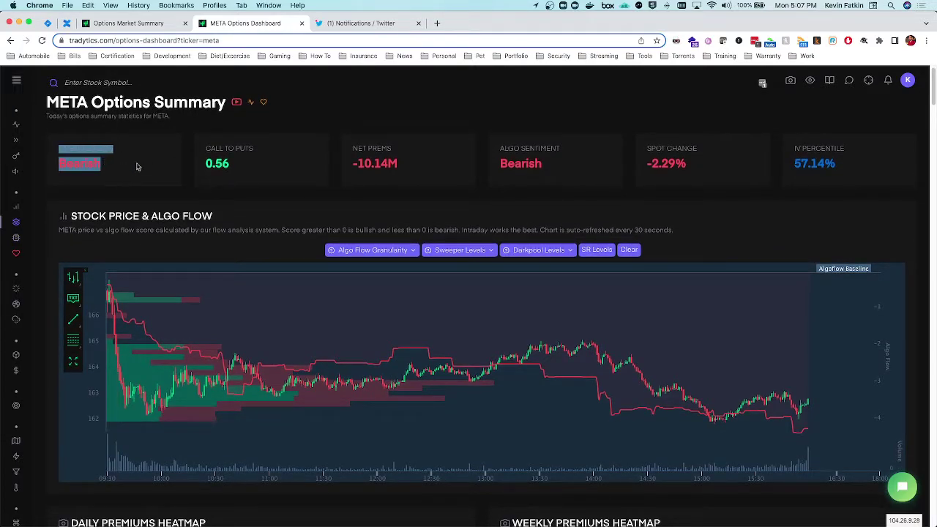
Check Algo Sentiment, then review the heatmaps down to the Net Flow and Historical Net Premiums charts.
scroll(393, 181, down, 1)
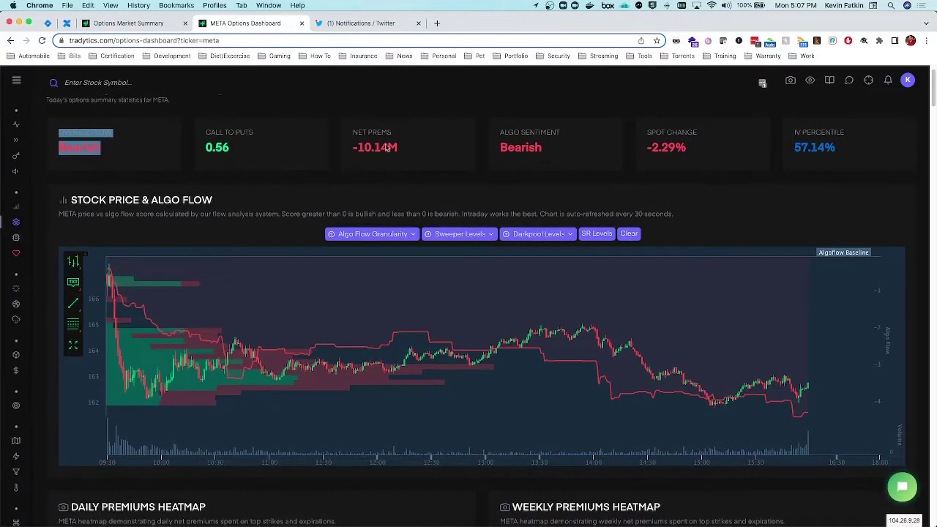
scroll(542, 190, down, 15)
scroll(505, 168, up, 18)
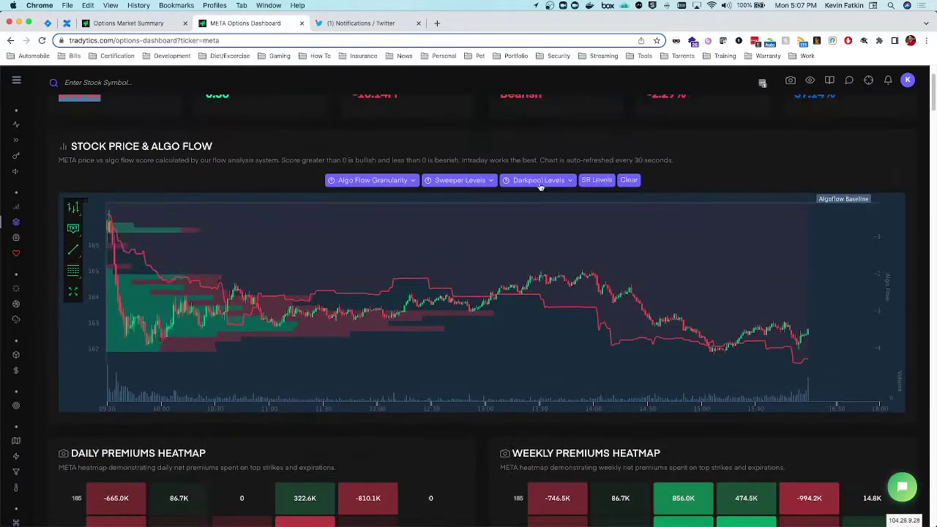
triple_click(554, 183)
scroll(558, 186, down, 4)
click(717, 168)
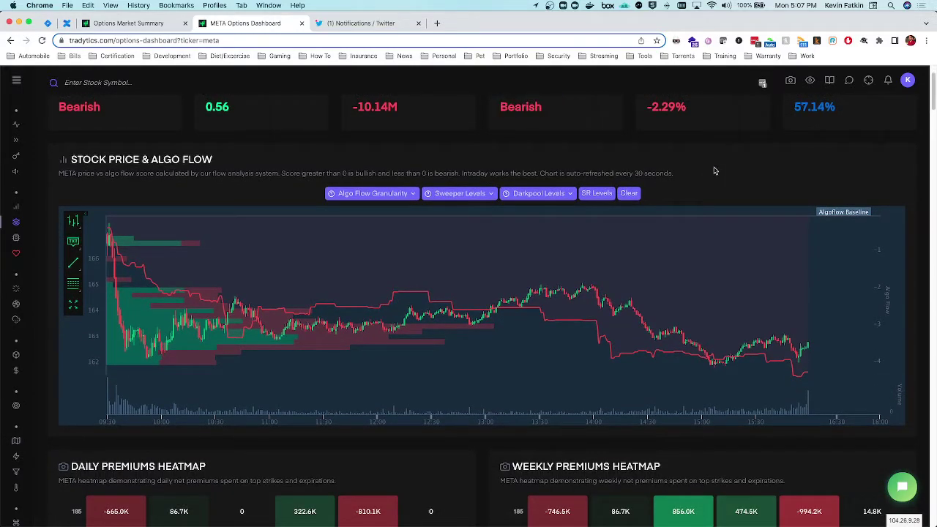
scroll(706, 180, down, 5)
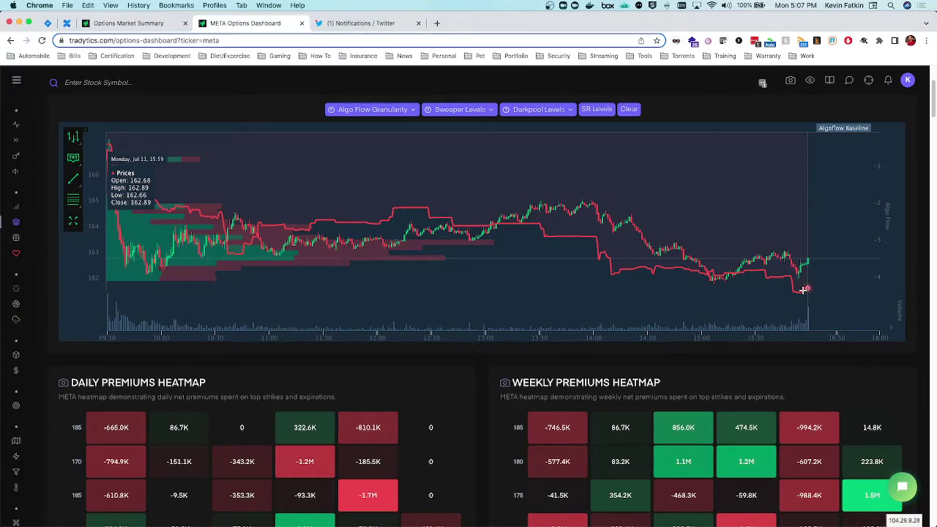
scroll(368, 225, down, 4)
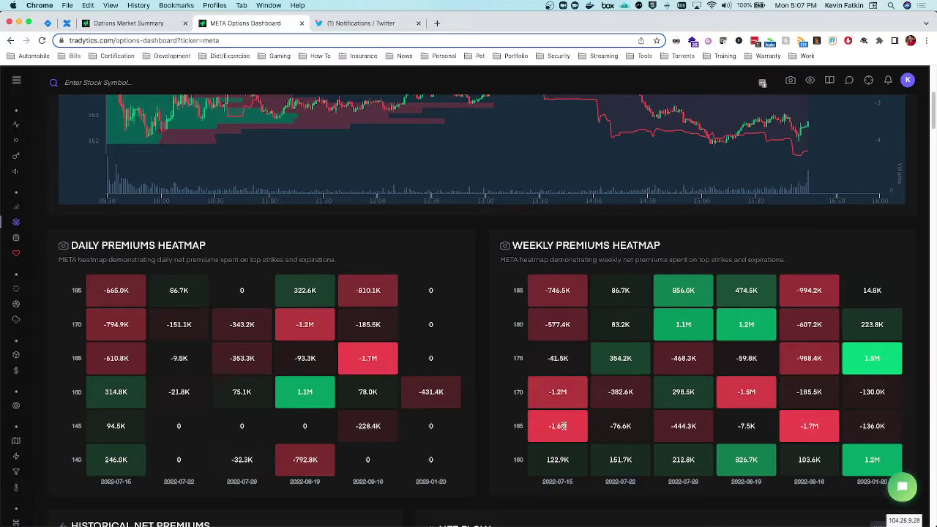
scroll(483, 386, down, 2)
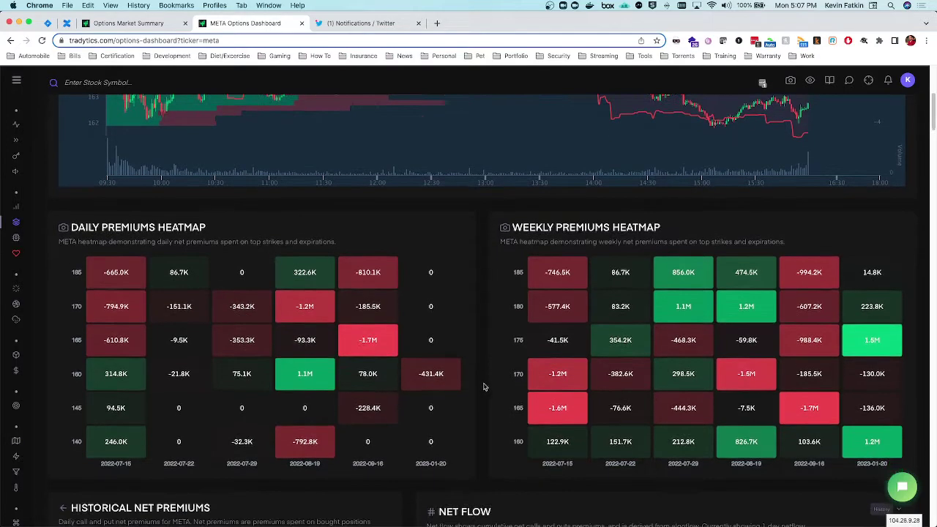
scroll(483, 387, down, 8)
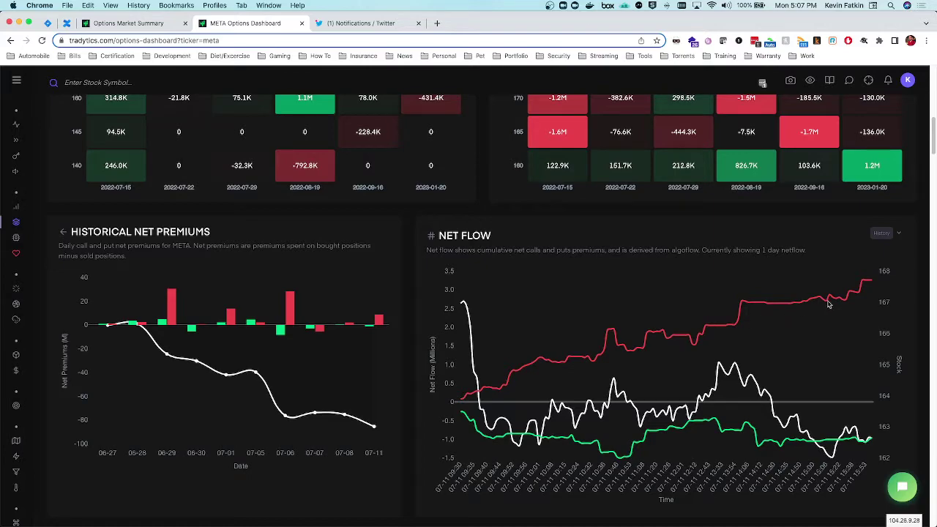
mouse_move(670, 341)
Send t-netflow meta 1 7 in #tradytics-bots and clear the draft after the bot's redirect.
key(super+Tab)
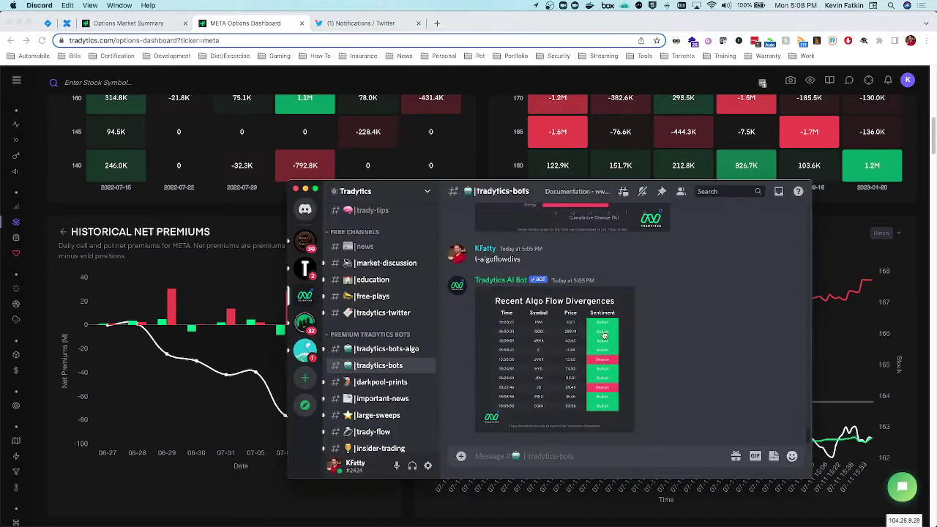
text(t-netflow meta 1 7)
key(Return)
text(t-netflo)
key(BackSpace)
key(BackSpace)
key(BackSpace)
key(BackSpace)
key(BackSpace)
key(BackSpace)
key(BackSpace)
text(t-)
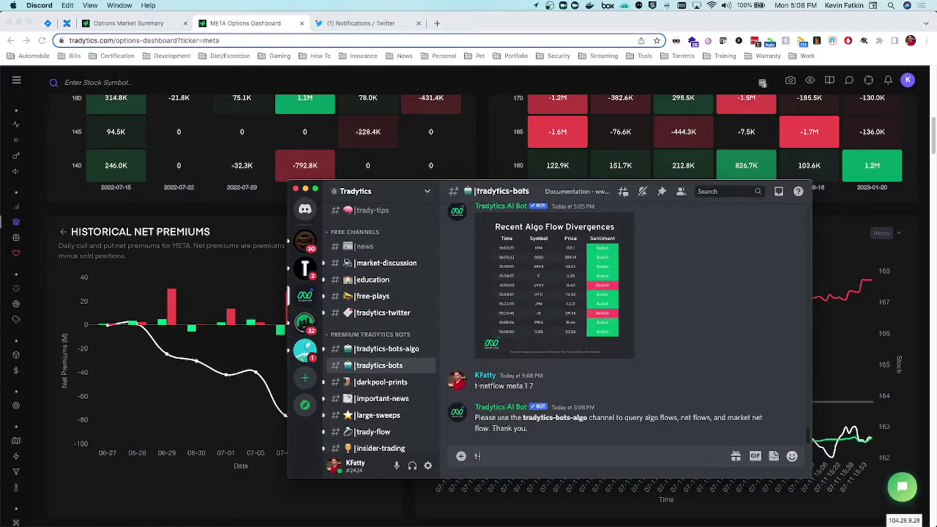
key(BackSpace)
key(BackSpace)
Send the META net flow request in #tradytics-bots-algo.
click(386, 349)
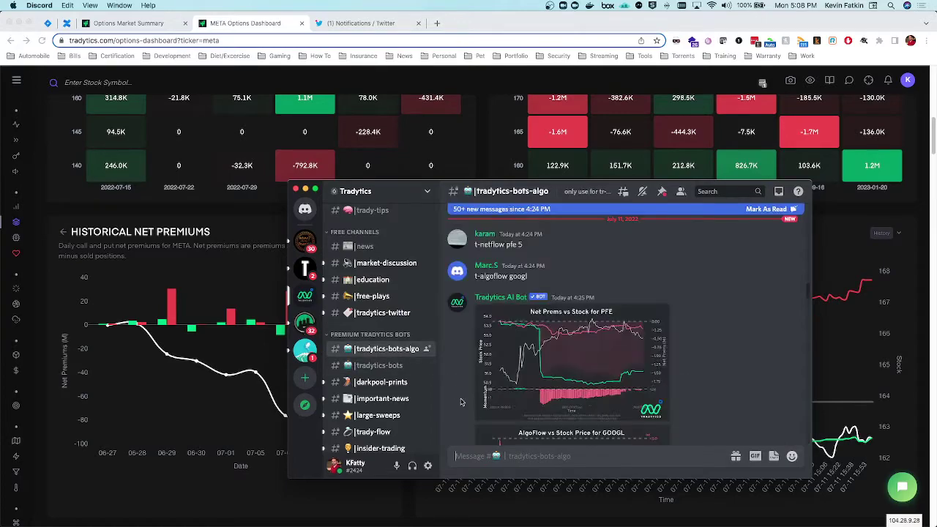
scroll(616, 374, down, 20)
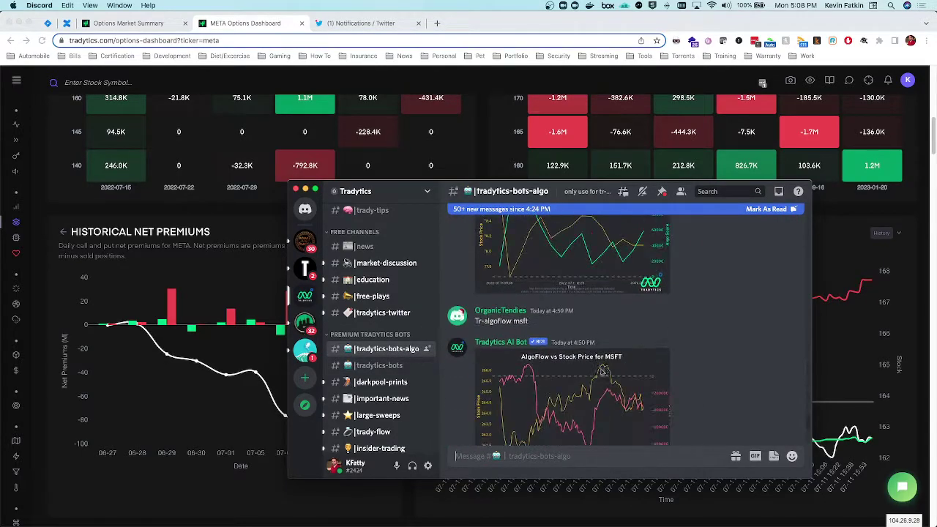
text(t-netflow meta 1 7)
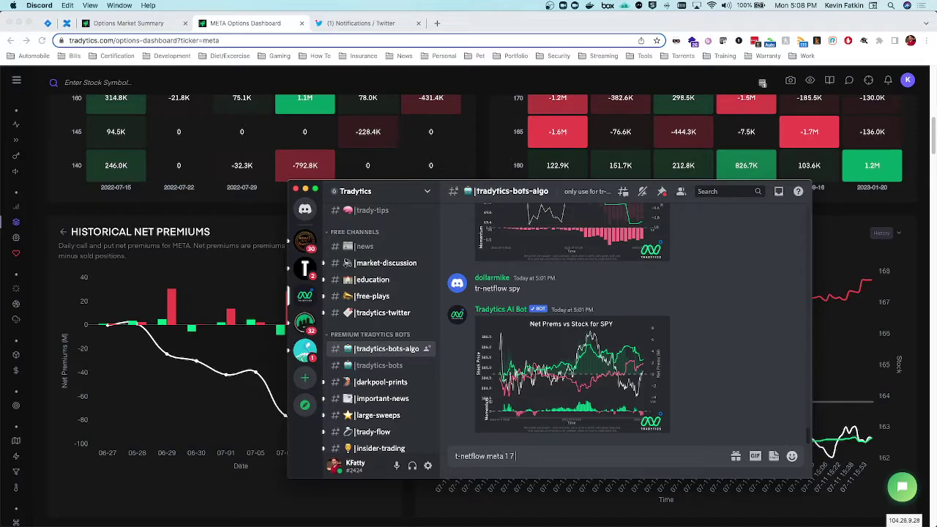
key(Return)
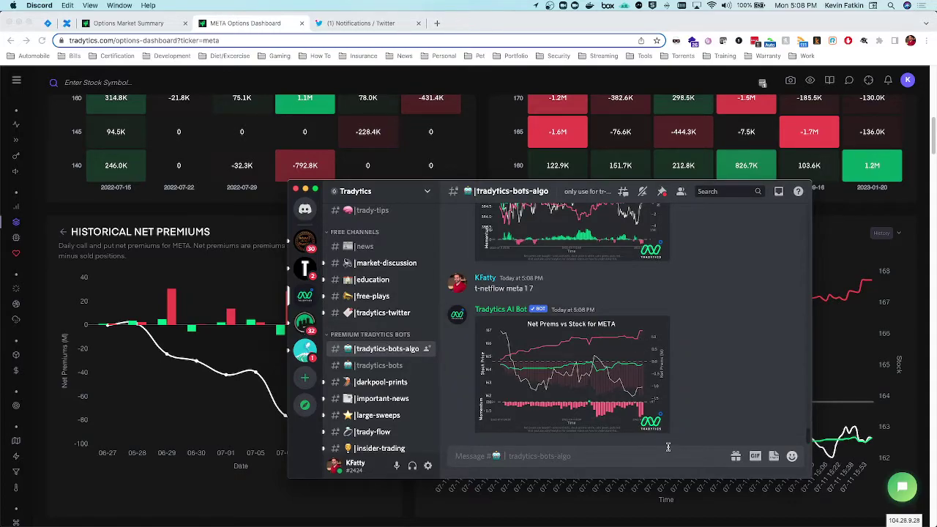
Send t-netflow meta 2 14 and a retry, then view the Net Prems vs Stock chart enlarged.
text(t-netflow meta 2 14)
key(Return)
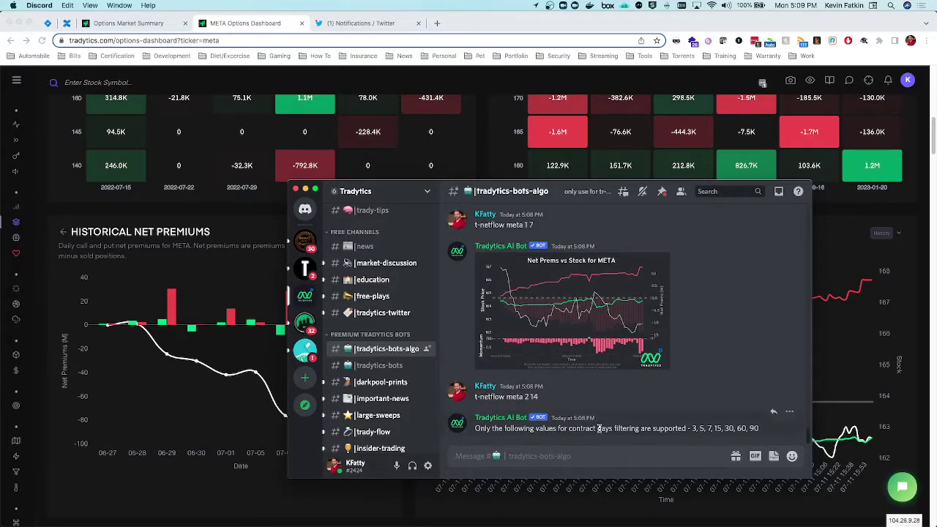
text(t-netflow met 2)
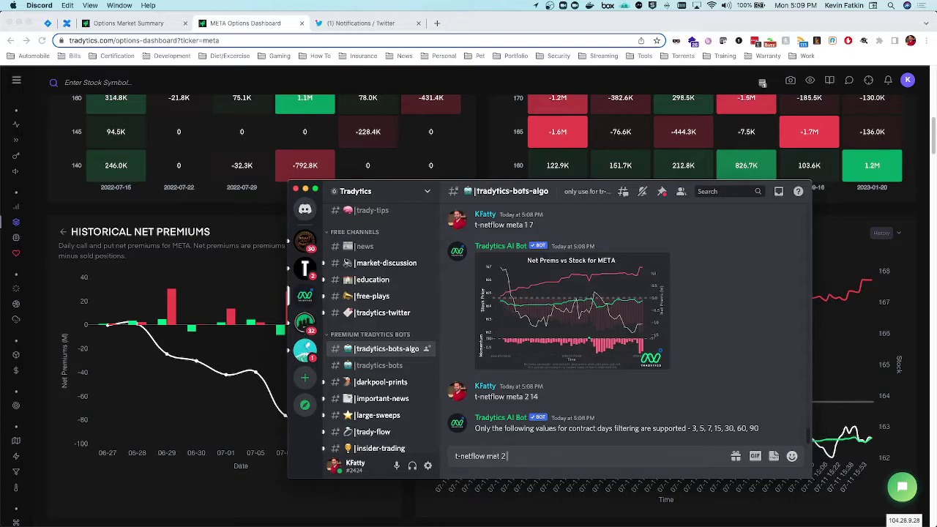
key(BackSpace)
key(BackSpace)
key(Return)
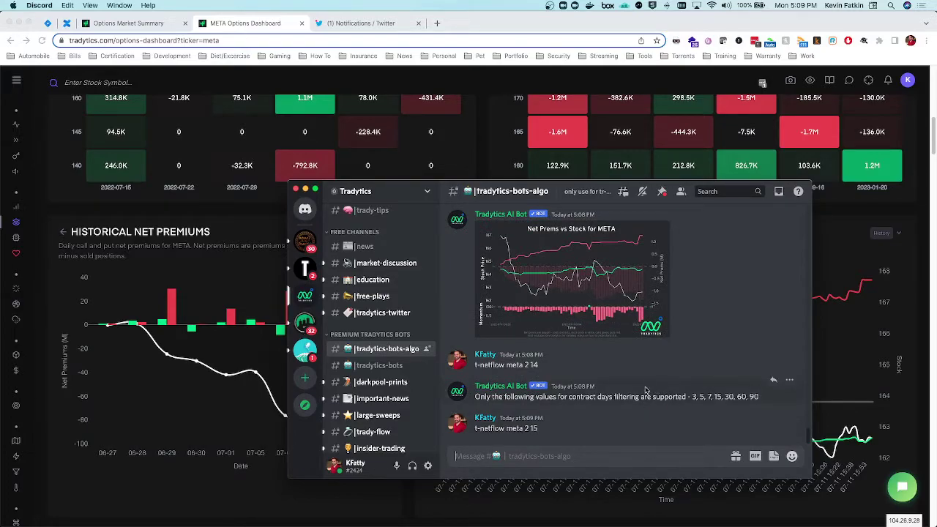
click(601, 386)
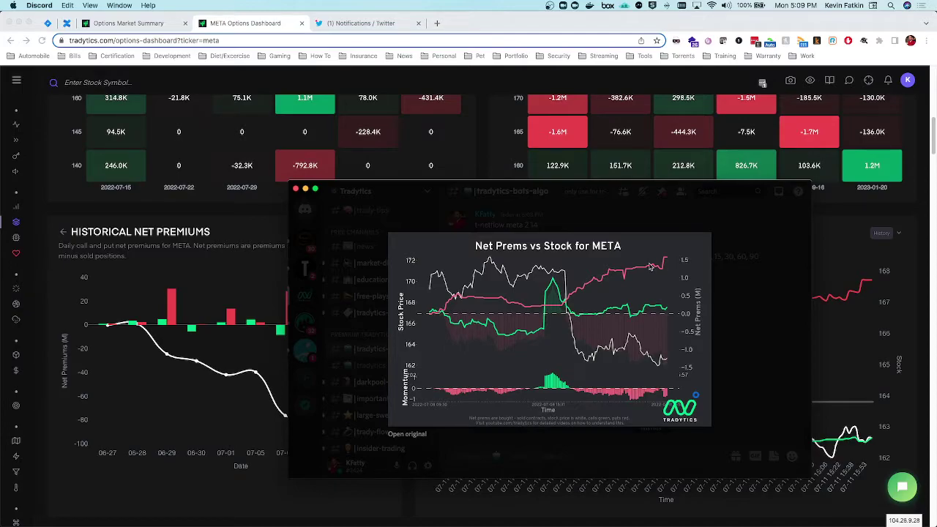
click(769, 284)
Scroll the META dashboard past the GEX, charm/vanna and order charts.
click(860, 316)
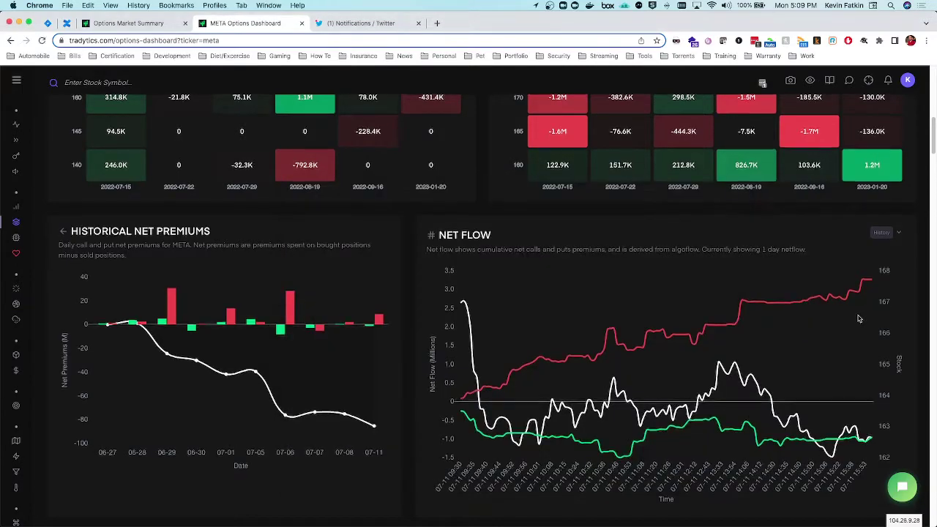
scroll(849, 319, down, 5)
scroll(848, 319, down, 10)
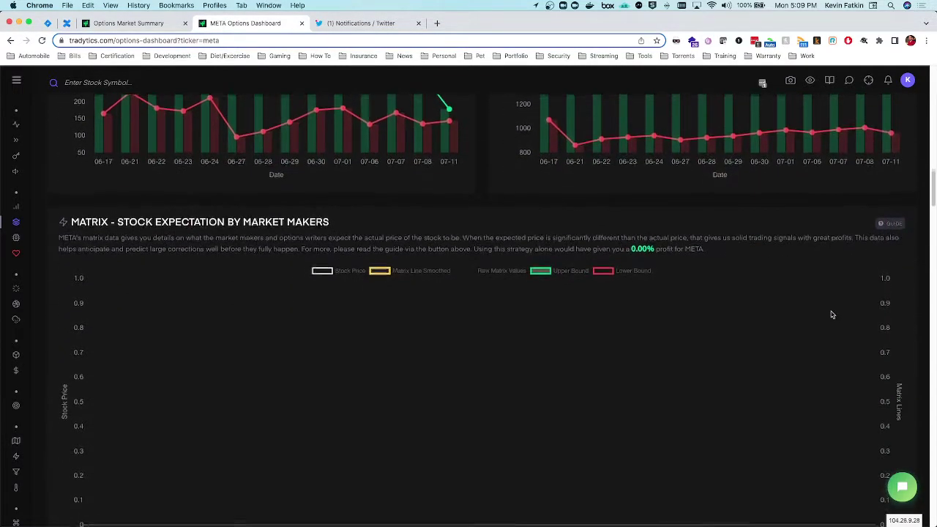
scroll(826, 311, down, 5)
scroll(218, 225, down, 1)
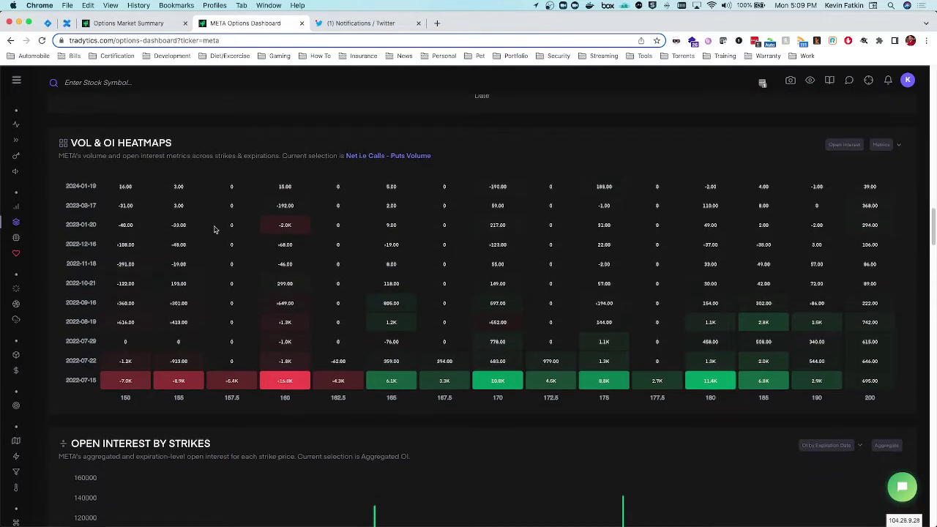
scroll(216, 226, down, 6)
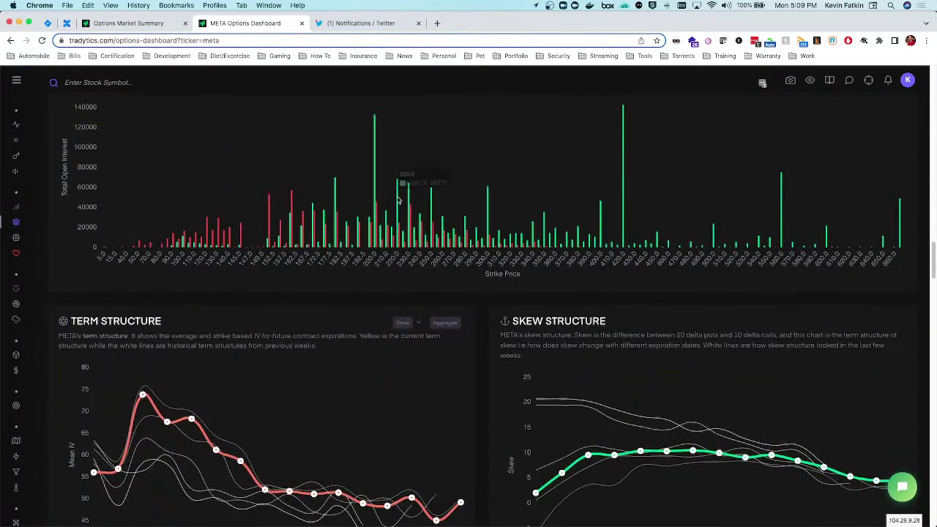
scroll(468, 249, down, 5)
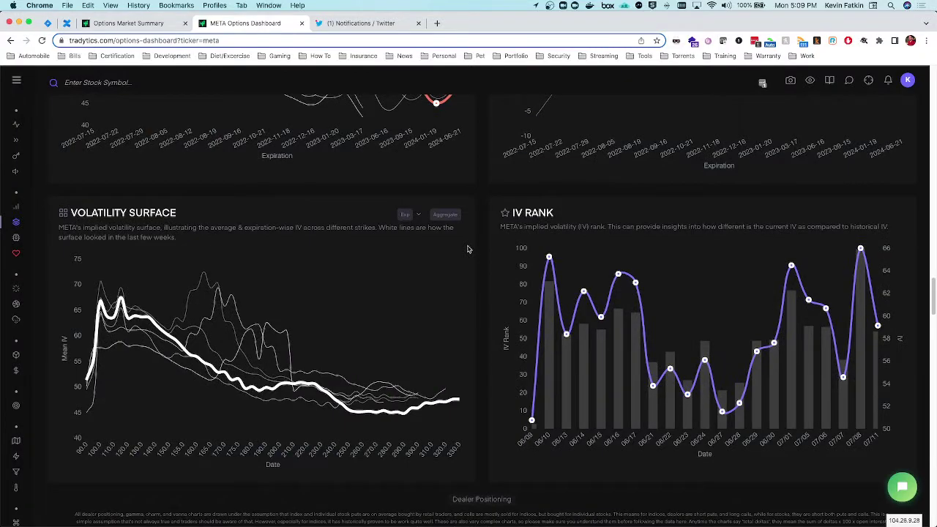
scroll(466, 248, down, 12)
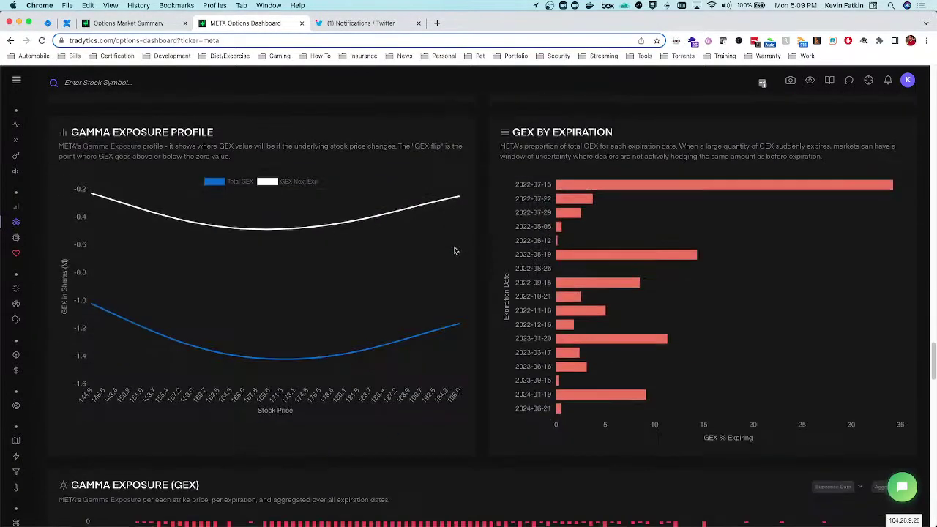
scroll(453, 251, down, 4)
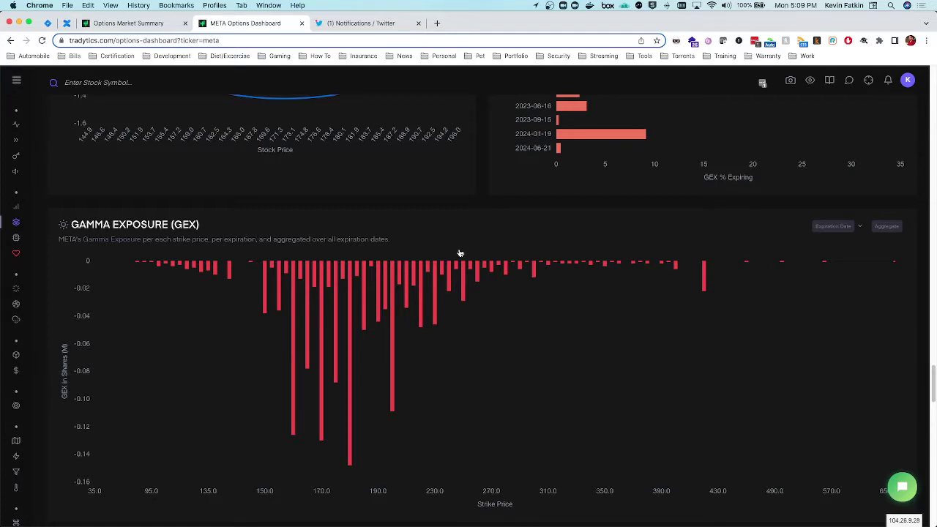
Post t-news meta to the bot in Discord.
key(super+Tab)
text(t-news meta)
key(Return)
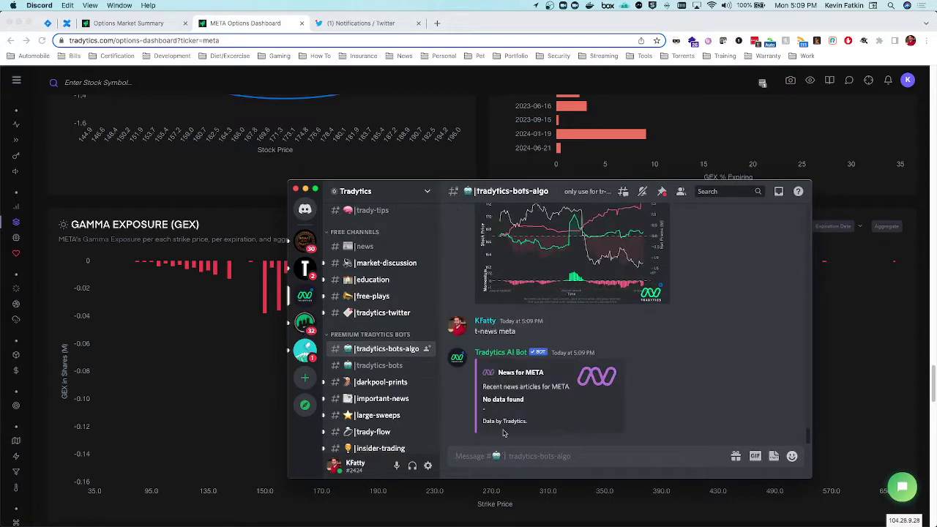
Scroll the dashboard down to the Whale Positioning Timeline chart and highlight its title.
click(217, 318)
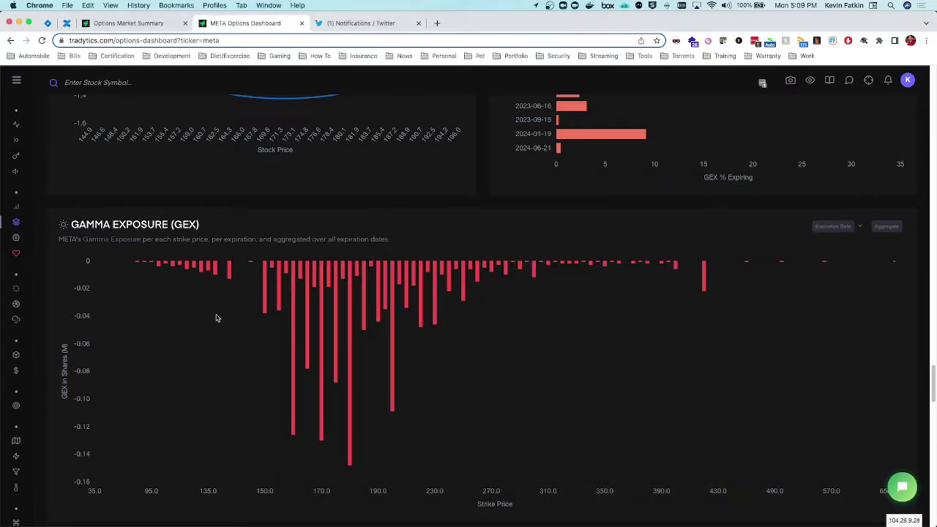
scroll(287, 317, down, 2)
scroll(287, 317, down, 6)
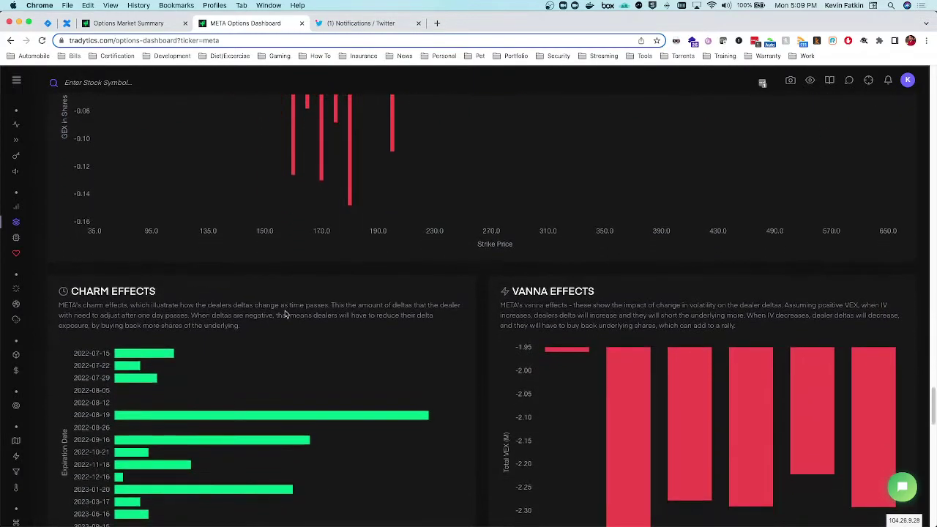
scroll(285, 313, down, 9)
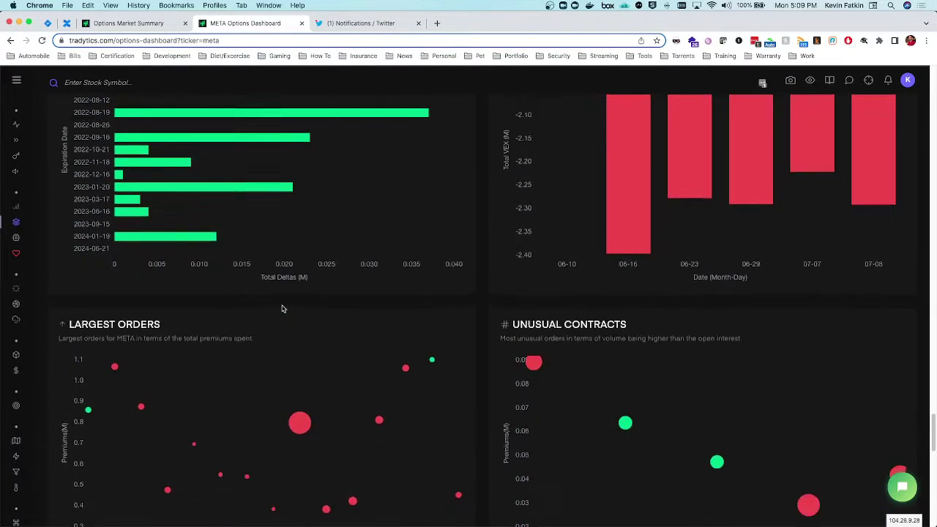
scroll(280, 307, down, 3)
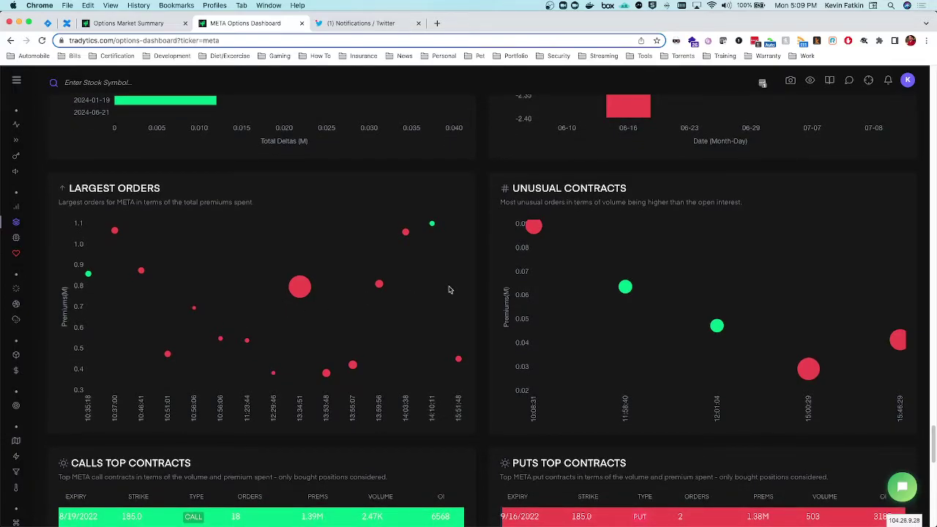
scroll(439, 293, down, 20)
scroll(426, 302, up, 2)
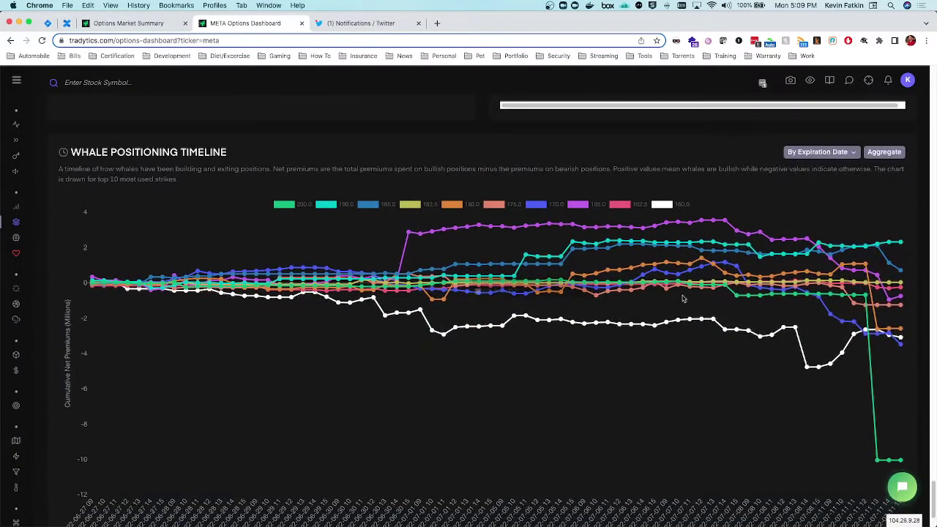
drag(121, 149, 283, 156)
click(282, 156)
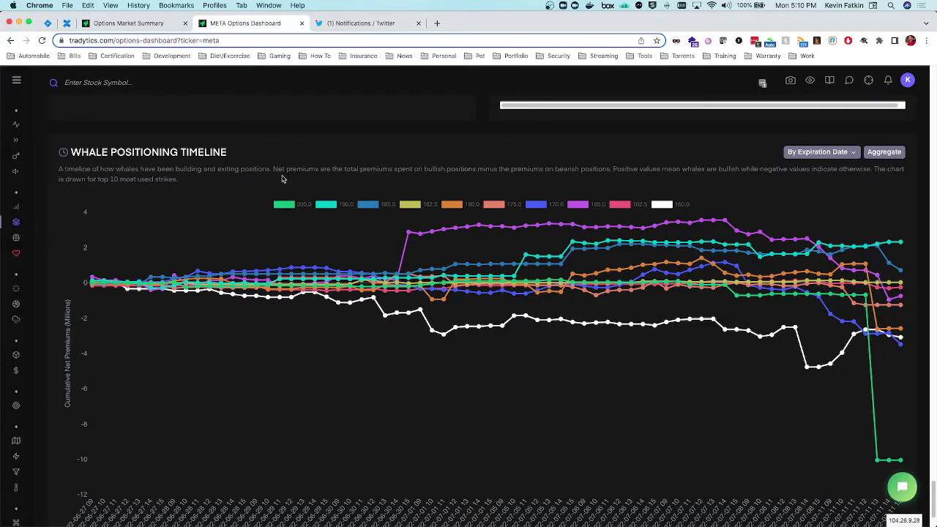
Send t-whalewatch meta and view the bot's Whale Watch for META chart enlarged.
key(super+Tab)
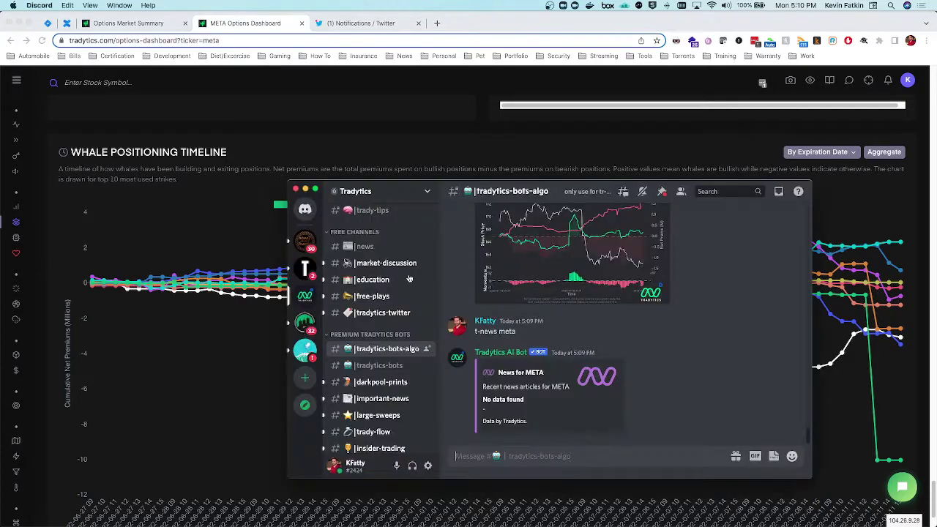
text(t-whalewatch meta)
key(Return)
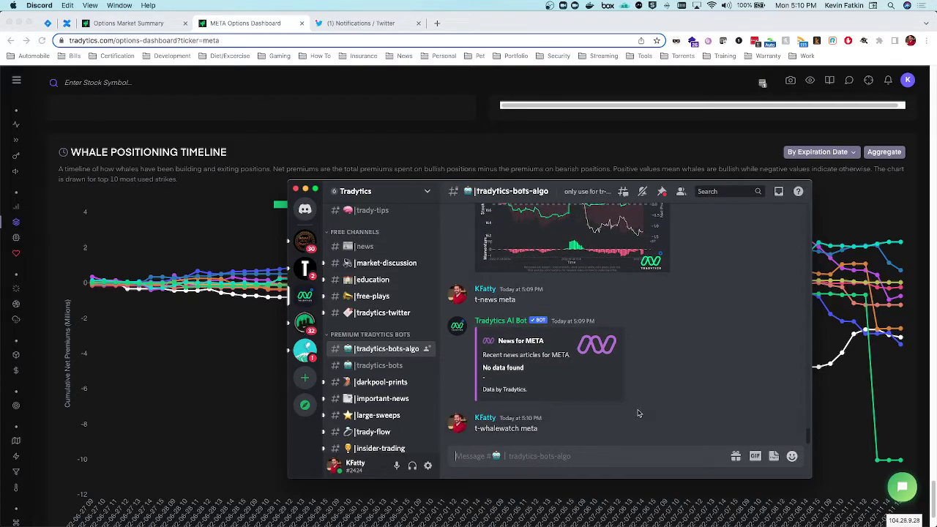
click(613, 378)
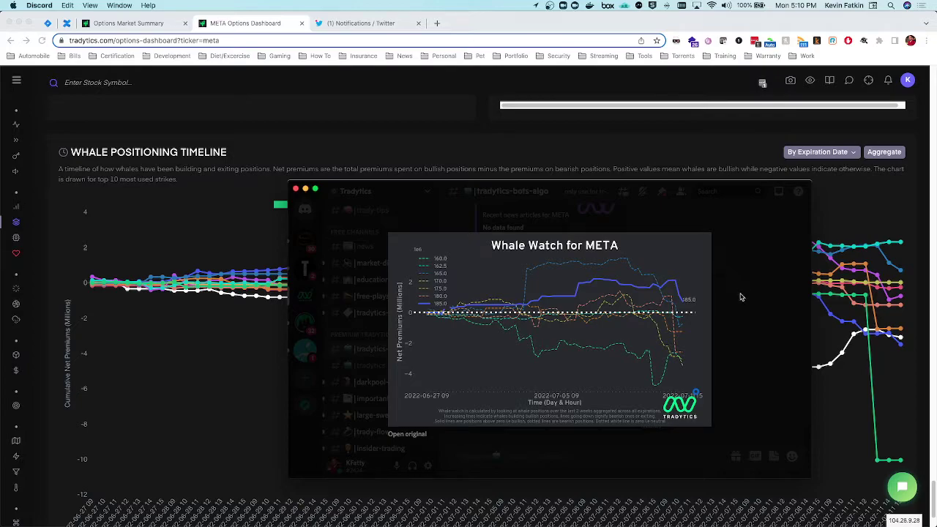
click(741, 333)
click(515, 138)
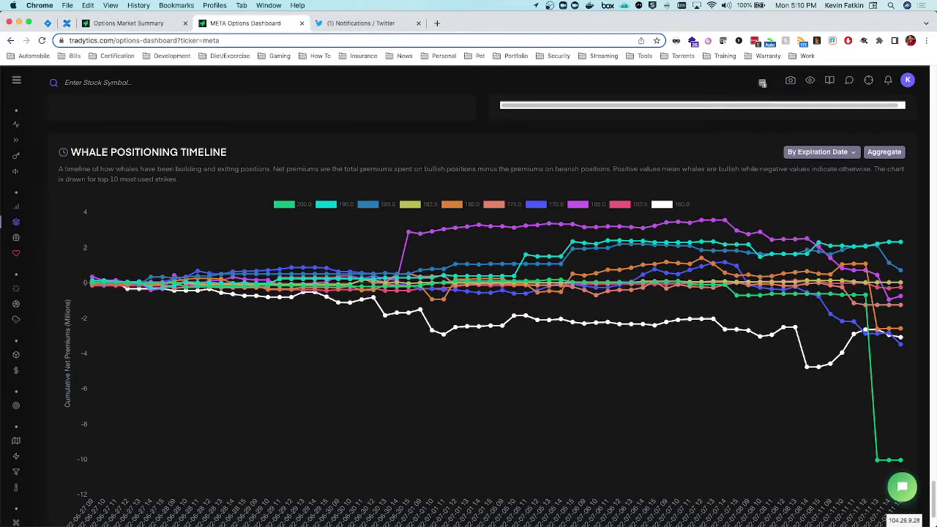
key(super+Tab)
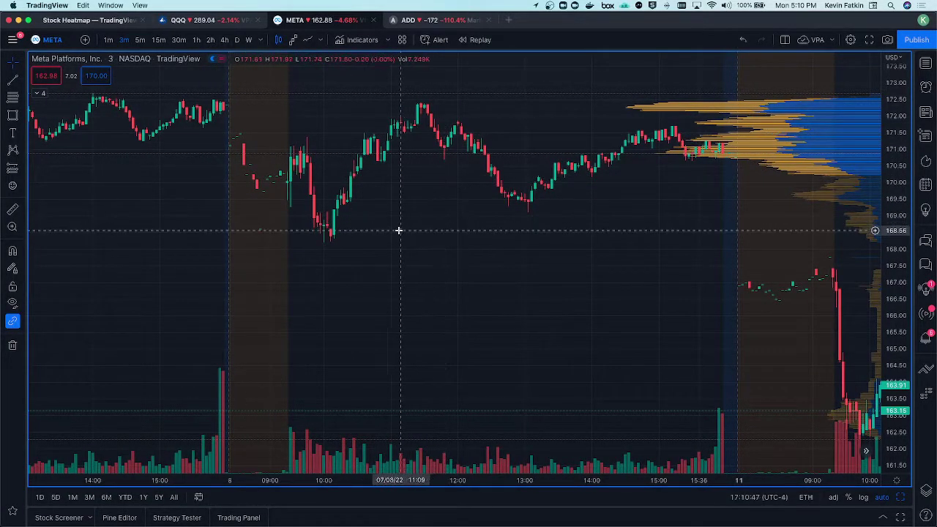
Switch the META chart from 3-minute to daily candles and pan toward 2022.
drag(365, 231, 546, 243)
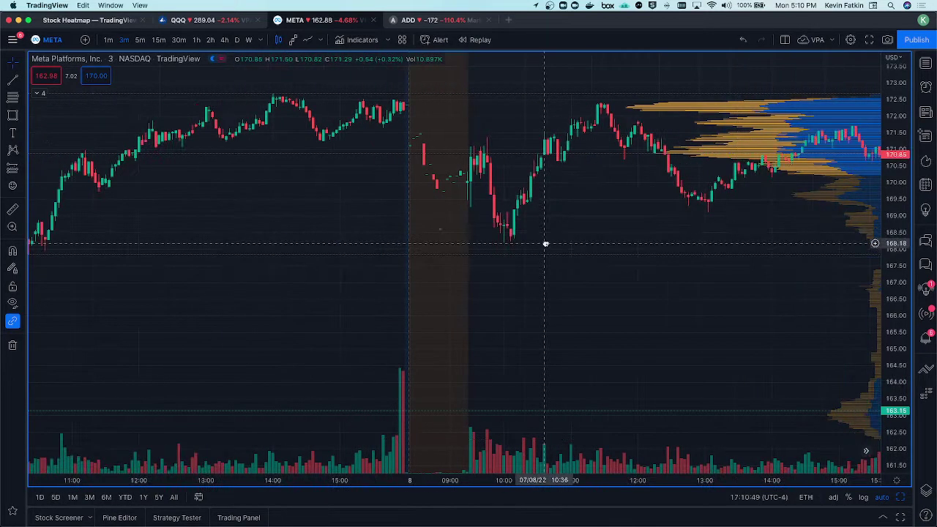
scroll(545, 243, left, 5)
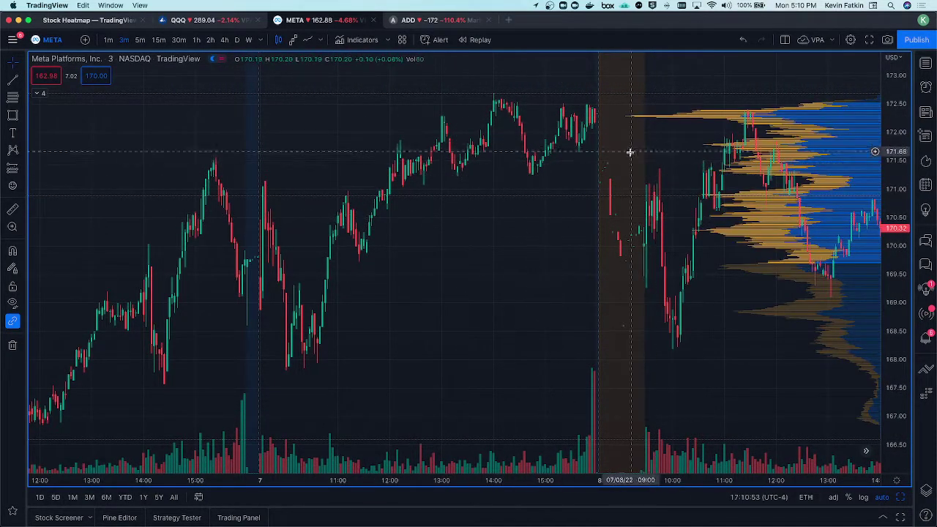
click(237, 40)
drag(763, 280, 337, 274)
drag(690, 274, 673, 359)
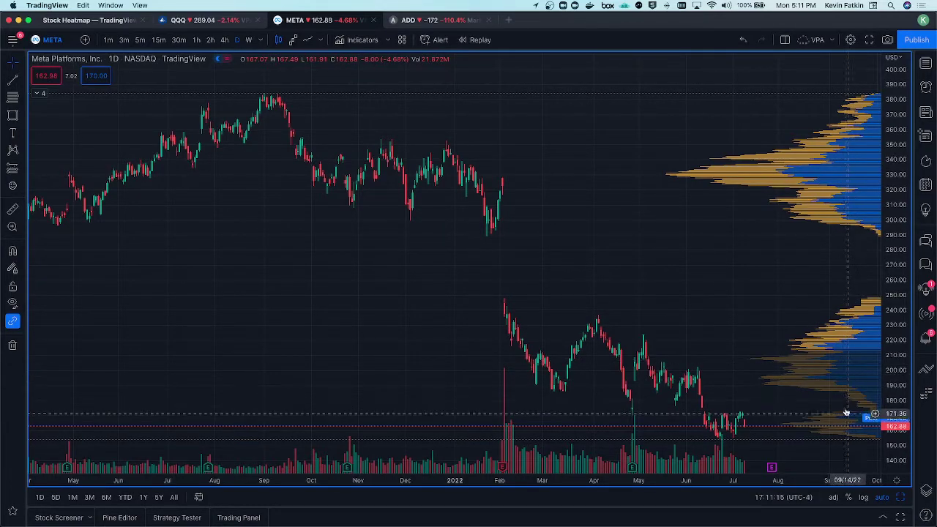
Drag the daily META chart so January through July 2022 fills the view.
drag(849, 417, 560, 320)
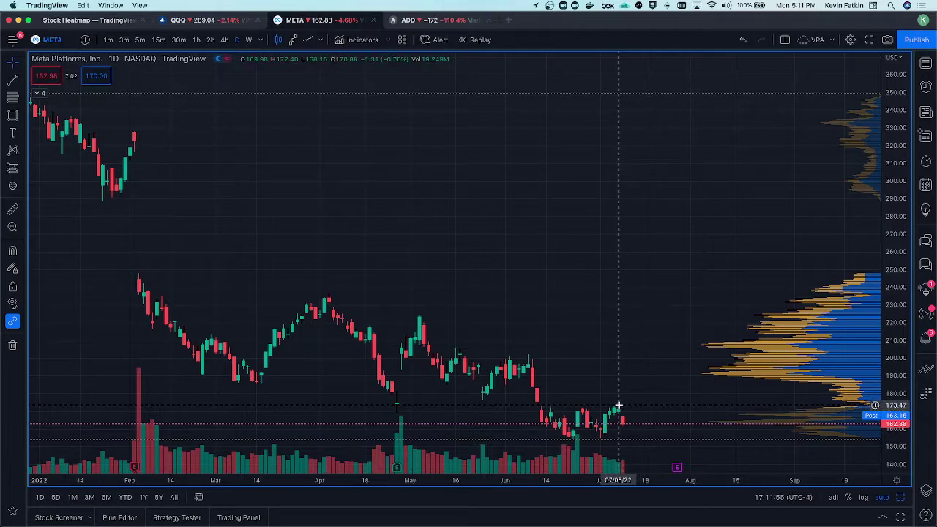
Pan to the latest candles and select the 172.09 level below the 175.12 line.
drag(600, 393, 621, 404)
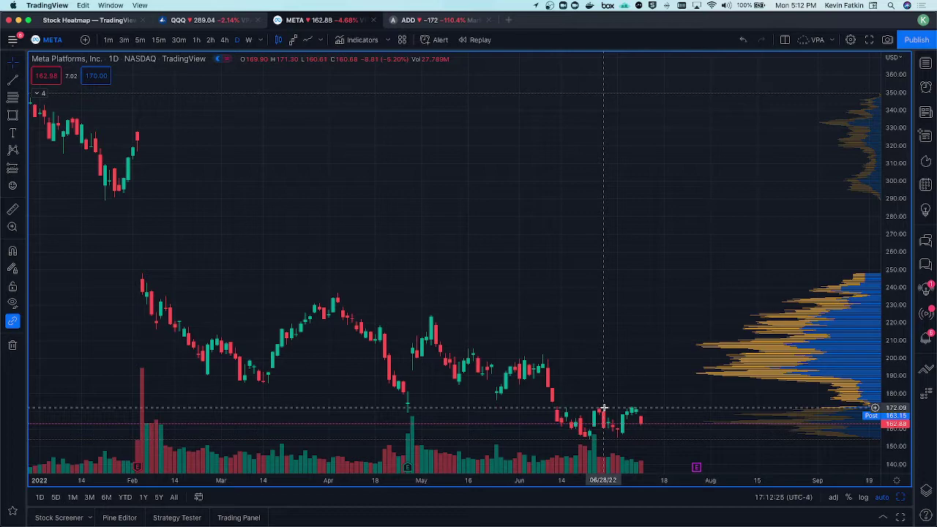
click(606, 410)
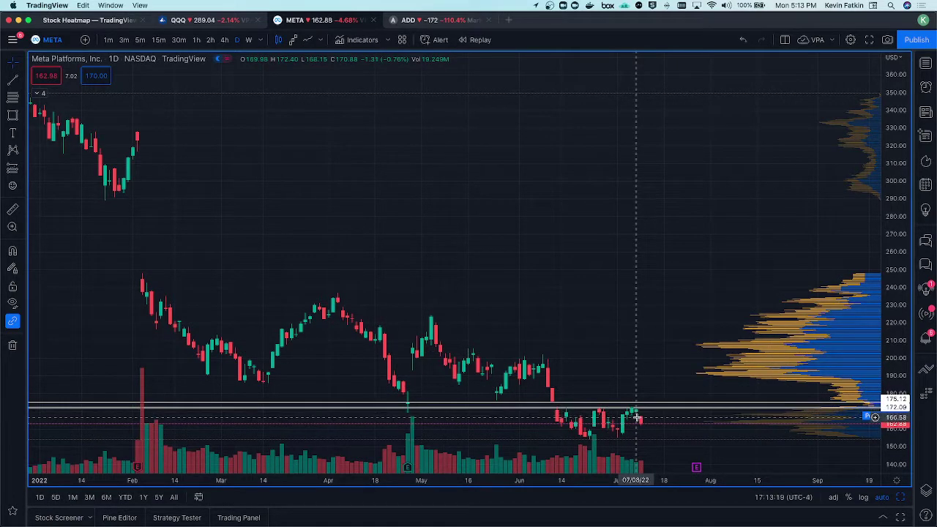
Show META on 30-minute candles back to early June and add a horizontal line at 172.09.
click(179, 40)
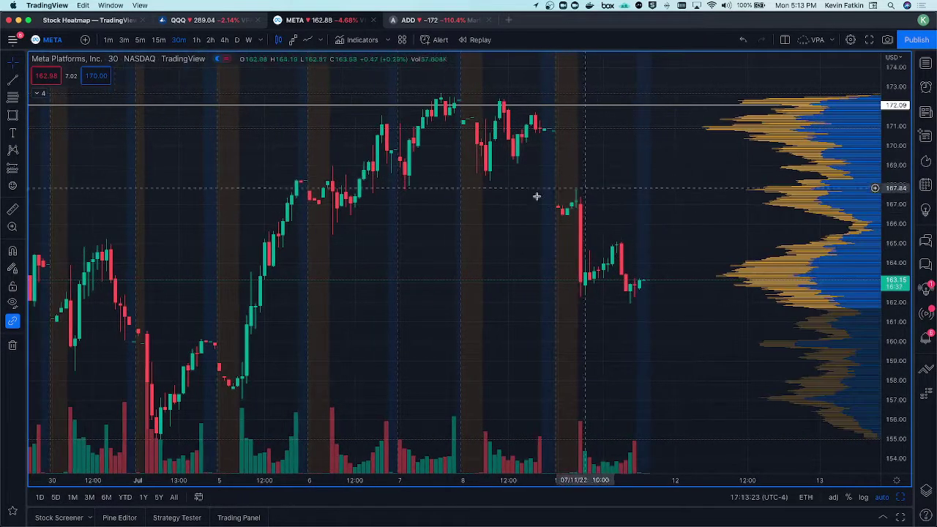
scroll(622, 220, down, 6)
scroll(638, 238, down, 5)
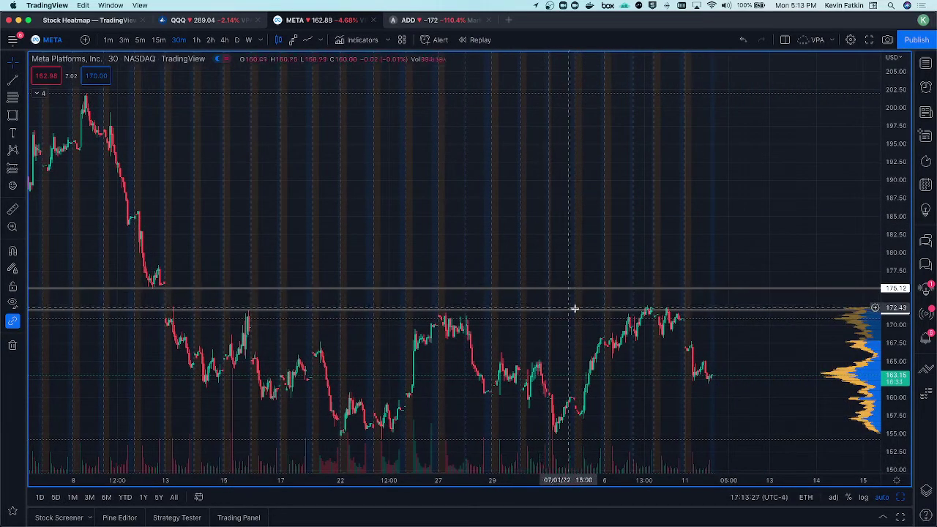
click(643, 310)
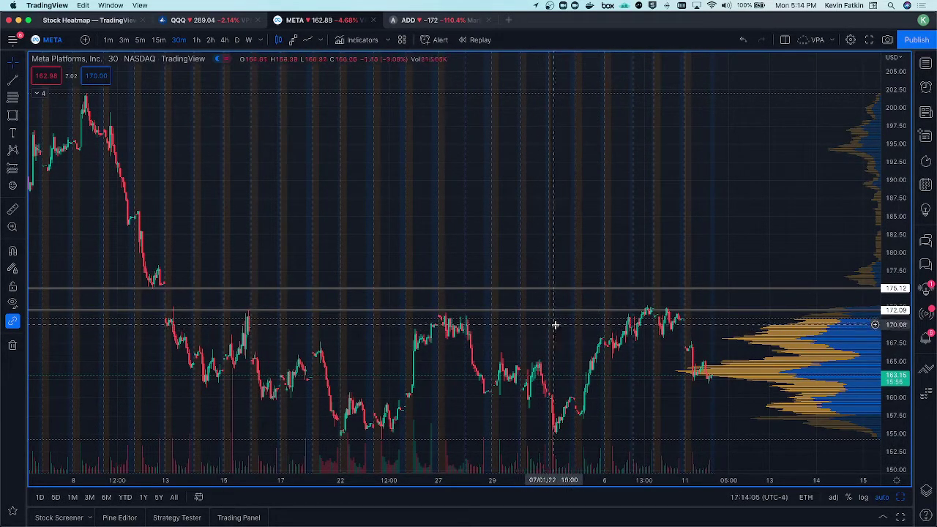
Review the PVP indicator settings, then change the META chart to 5-minute bars.
click(39, 93)
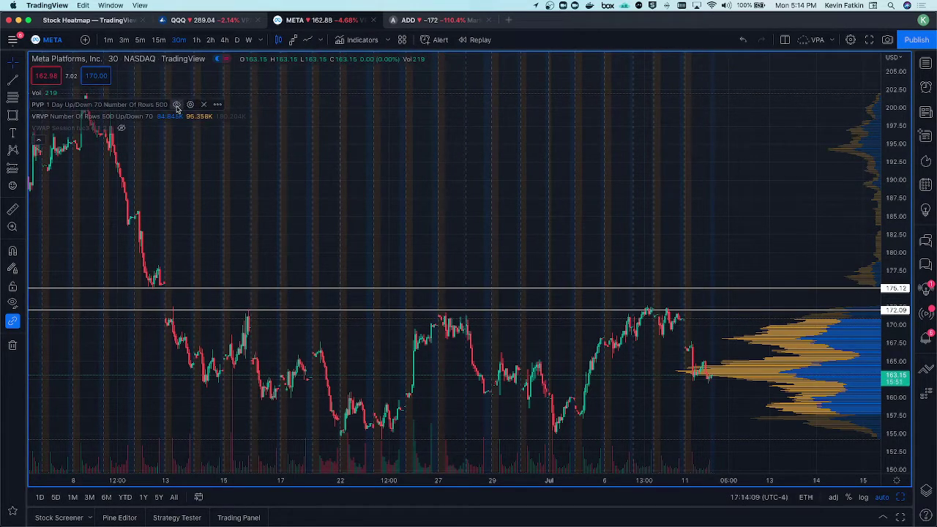
click(190, 105)
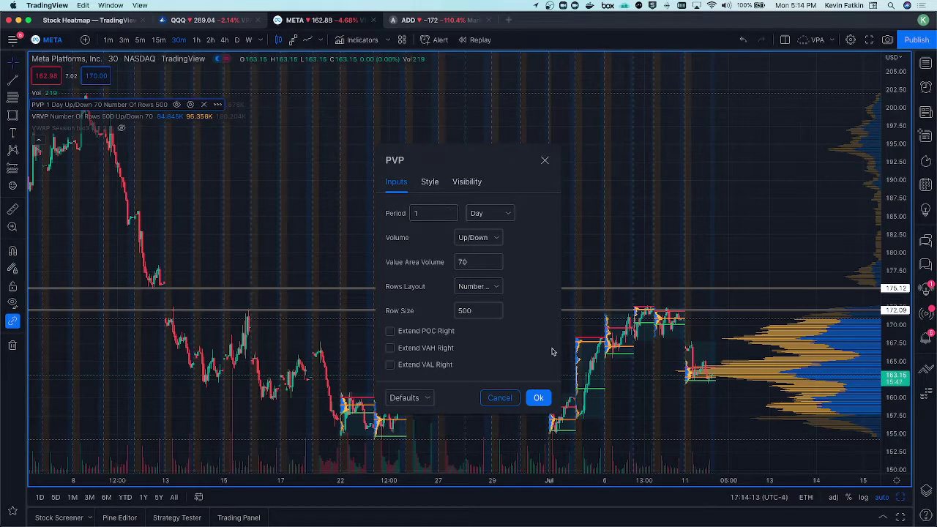
click(538, 397)
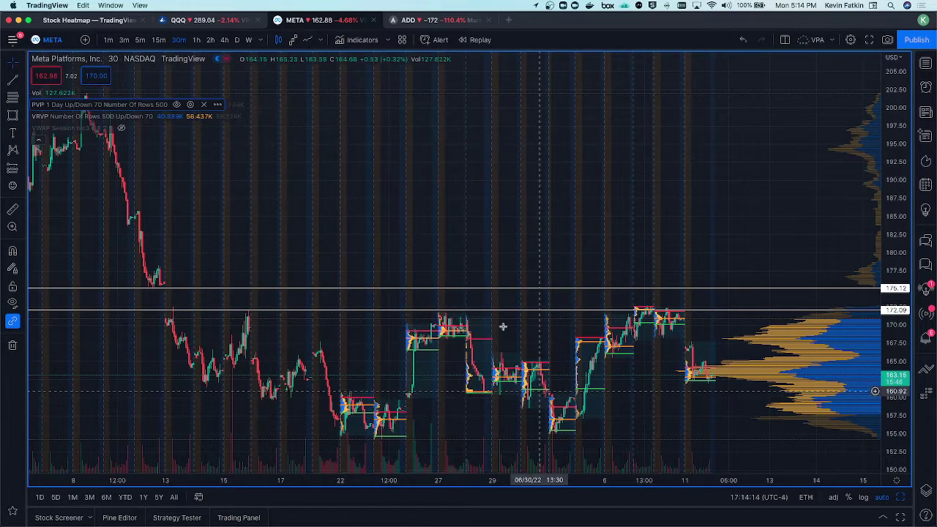
click(139, 39)
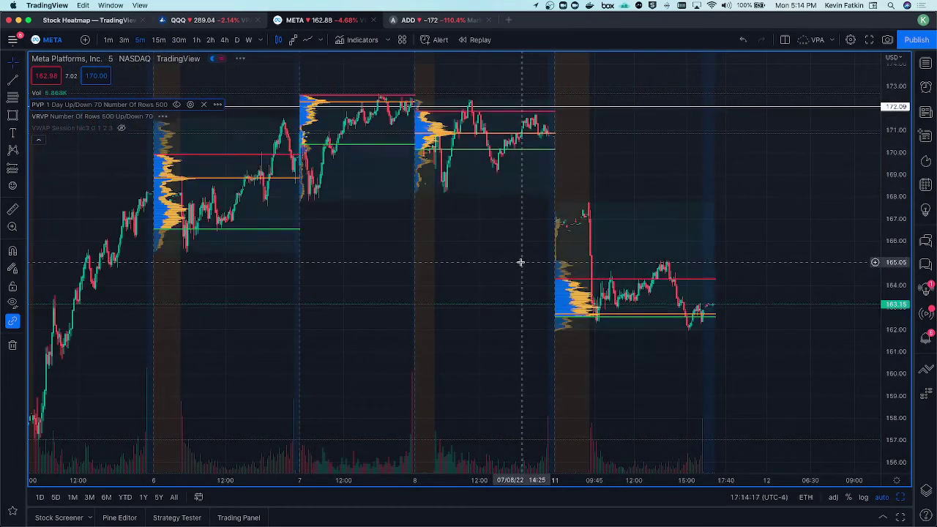
Start bar replay on the 5-minute META chart just after July 7 and check the 172.08 line's settings.
click(495, 40)
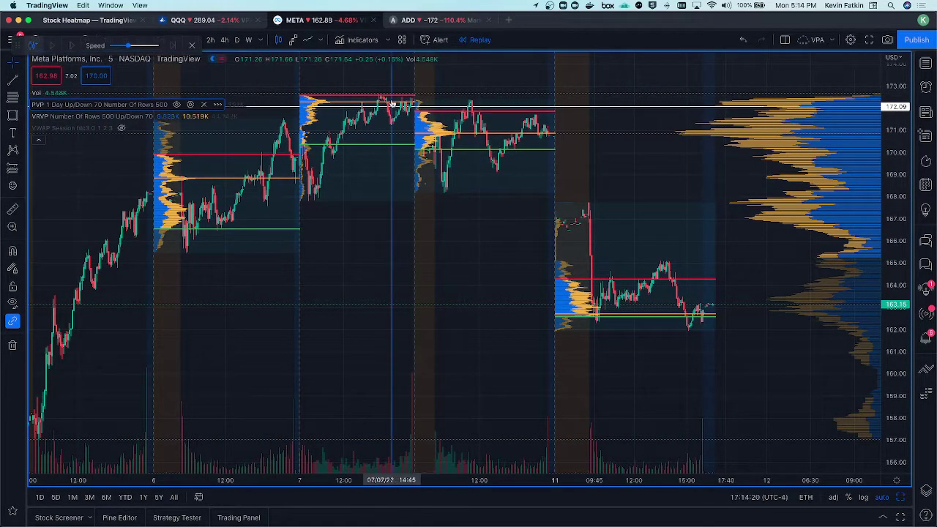
click(434, 108)
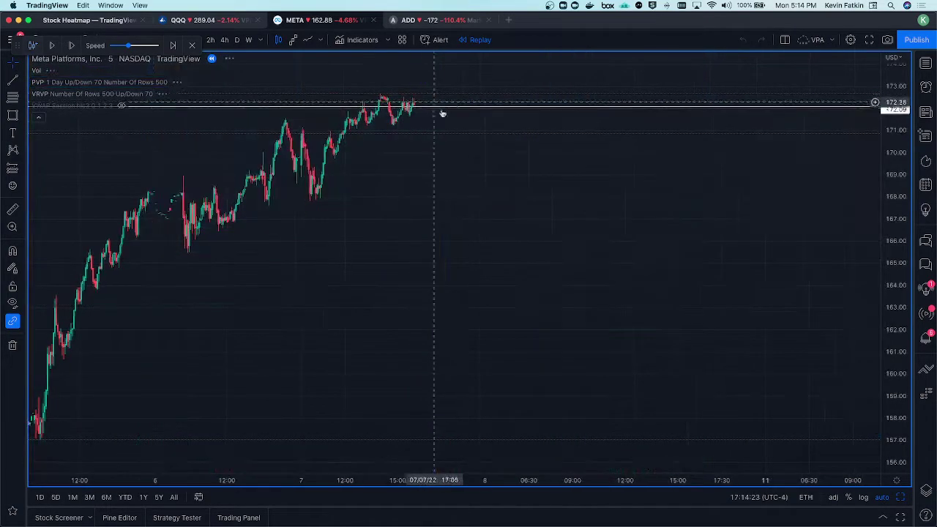
scroll(488, 209, down, 5)
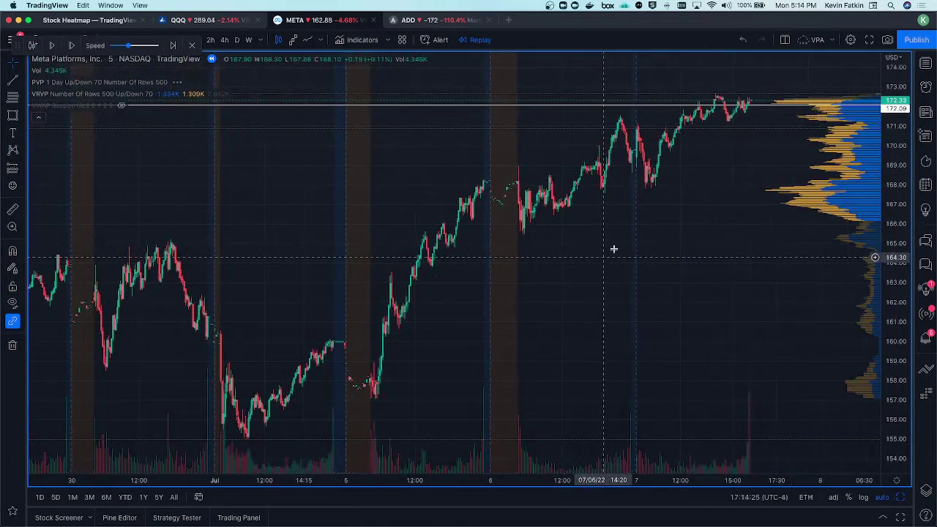
scroll(651, 203, right, 2)
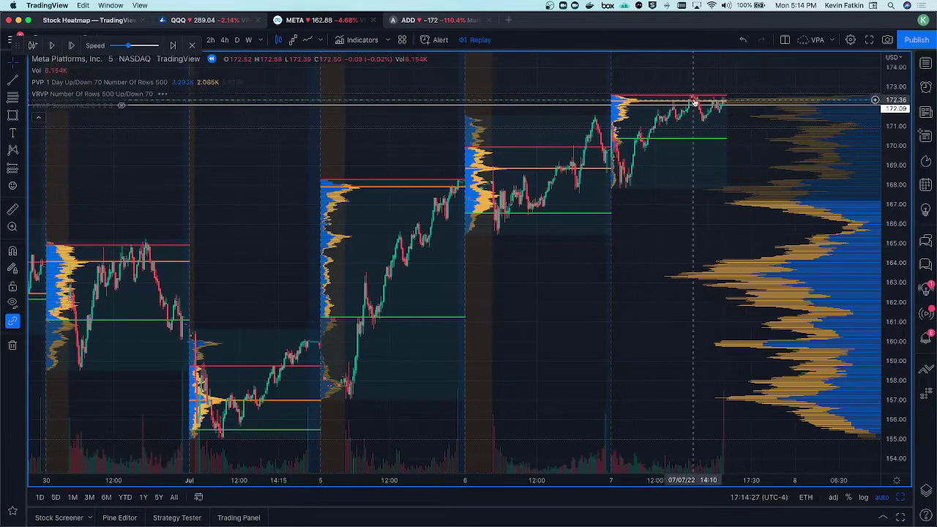
double_click(750, 107)
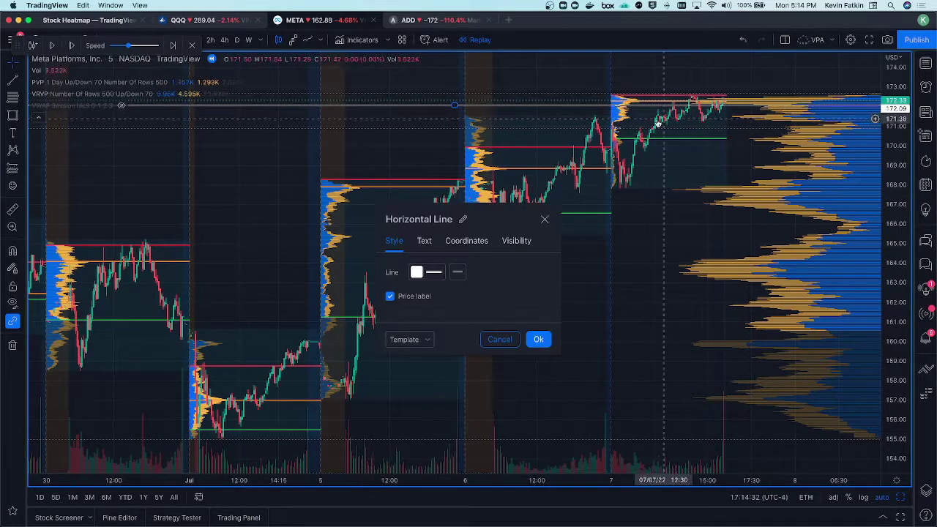
click(544, 220)
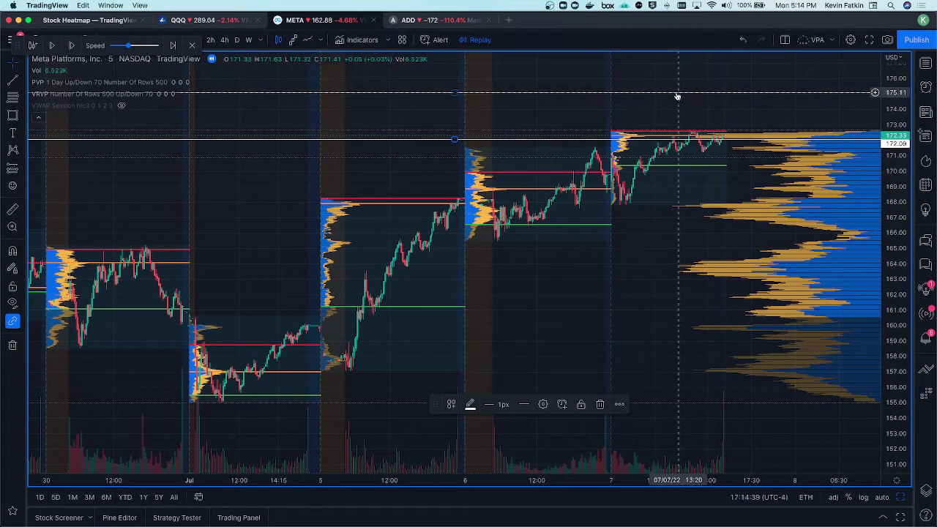
Collapse the indicator legend and label the horizontal line near 172 'Entry Trigger'.
click(40, 121)
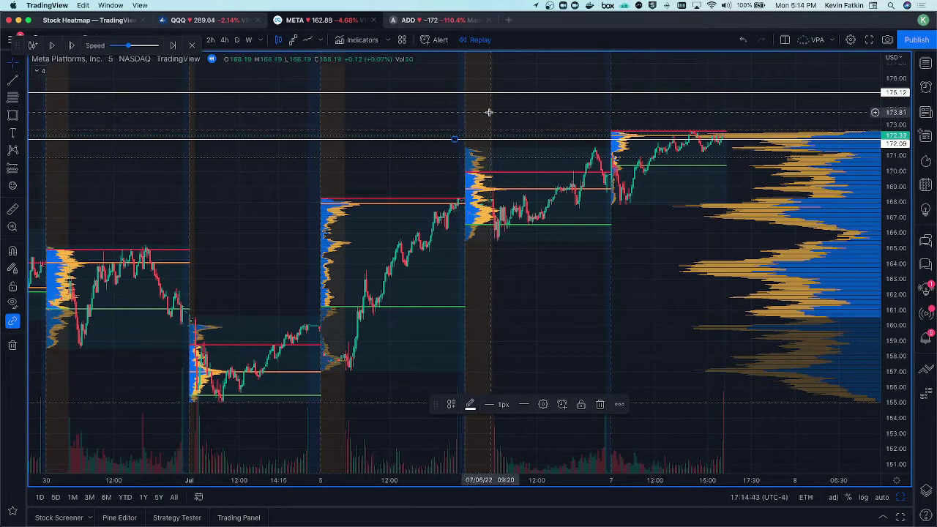
scroll(681, 157, up, 5)
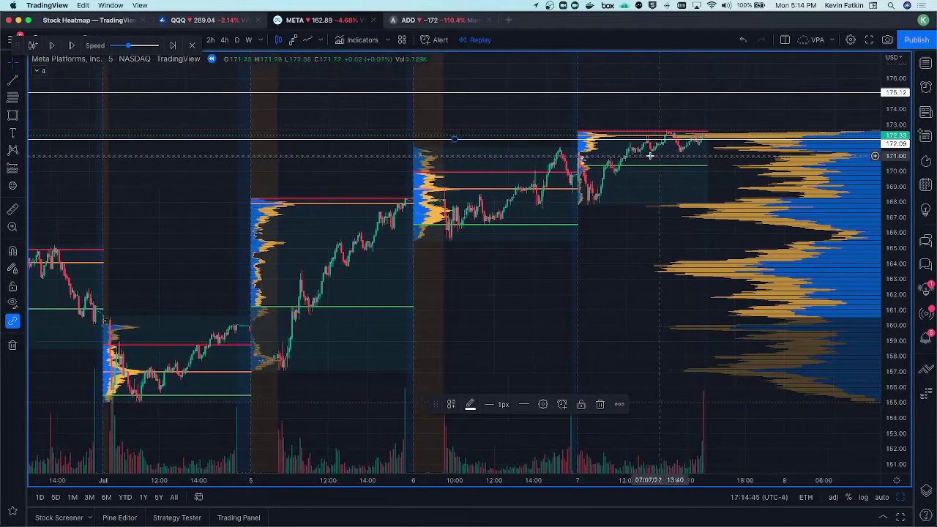
drag(502, 234, 467, 238)
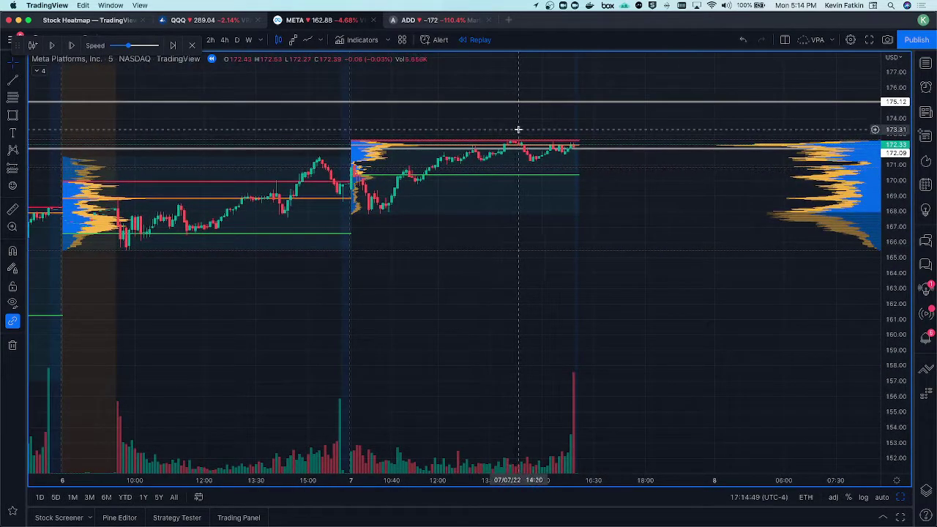
click(591, 149)
double_click(592, 149)
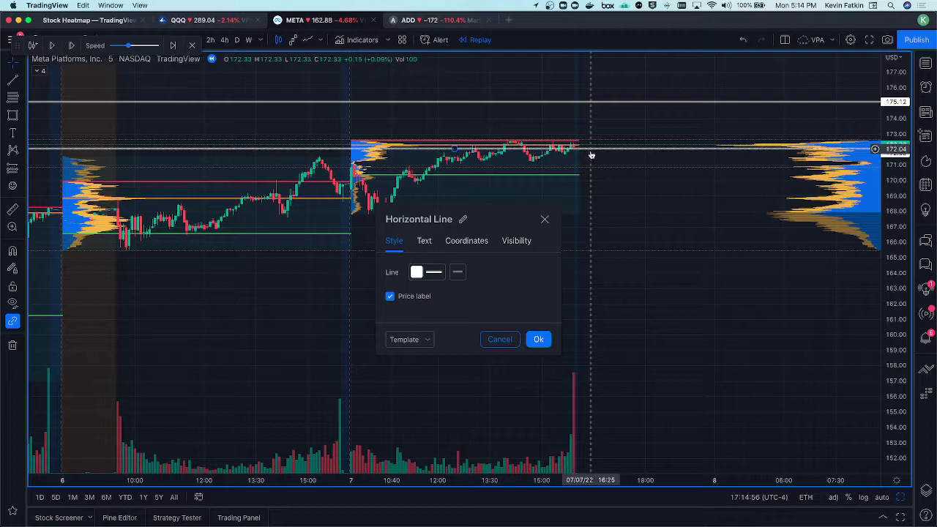
click(430, 242)
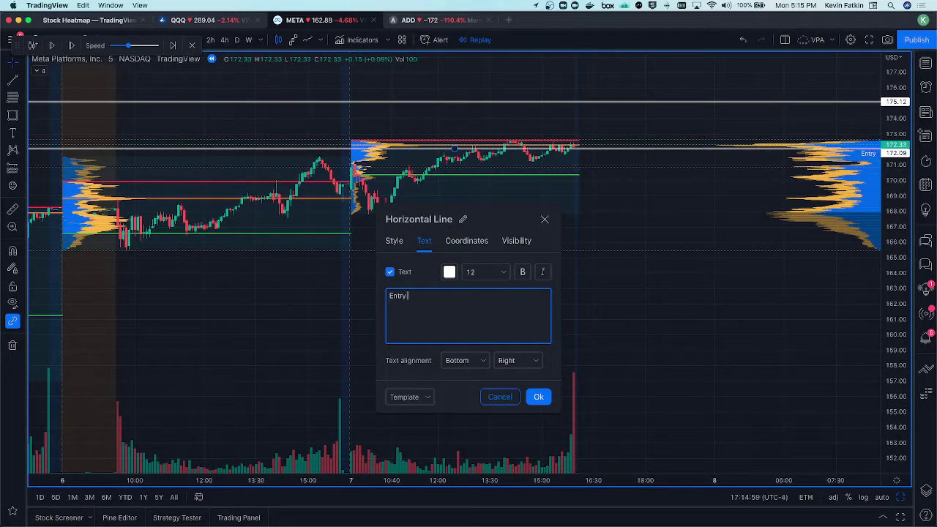
click(545, 402)
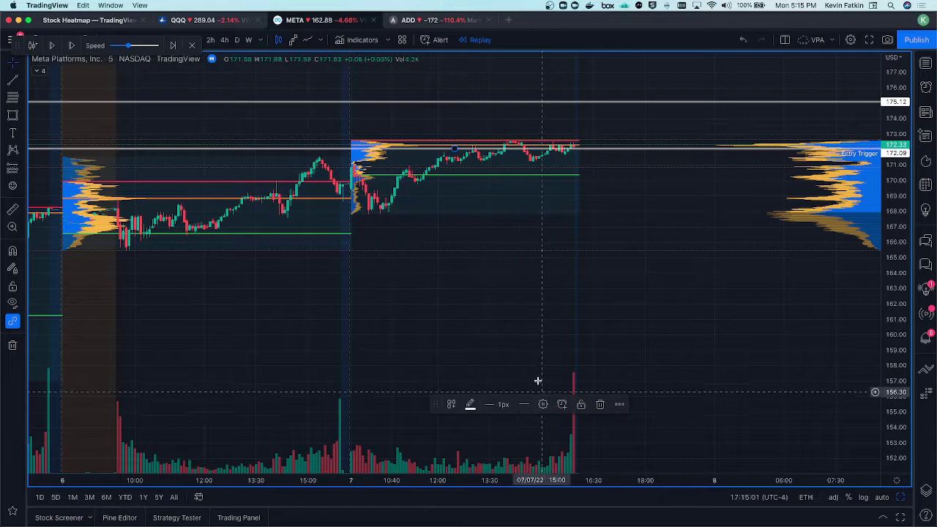
Centre the Entry Trigger label on its line and adjust the top line near 175.12.
double_click(638, 150)
click(518, 333)
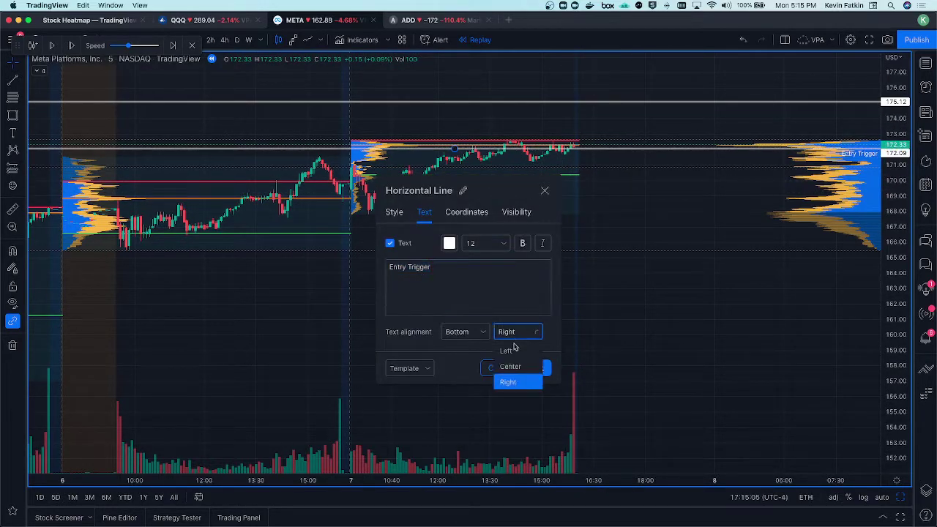
click(512, 365)
click(538, 369)
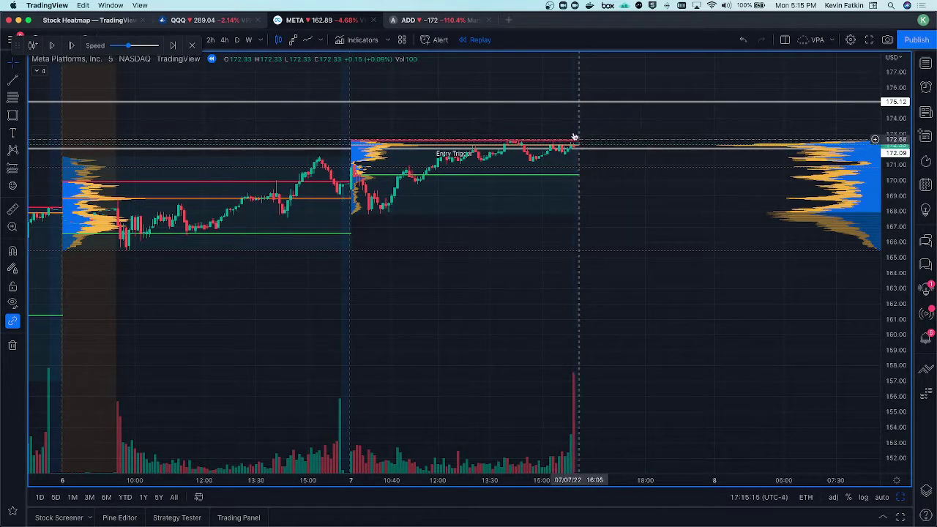
drag(536, 102, 539, 103)
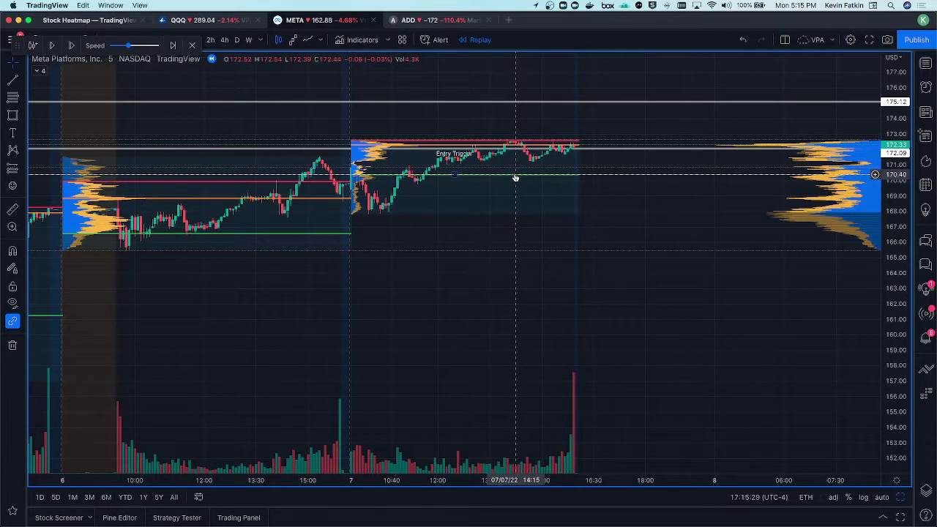
Add a horizontal line at 170.40 labelled 'TP 1'.
click(515, 178)
double_click(515, 176)
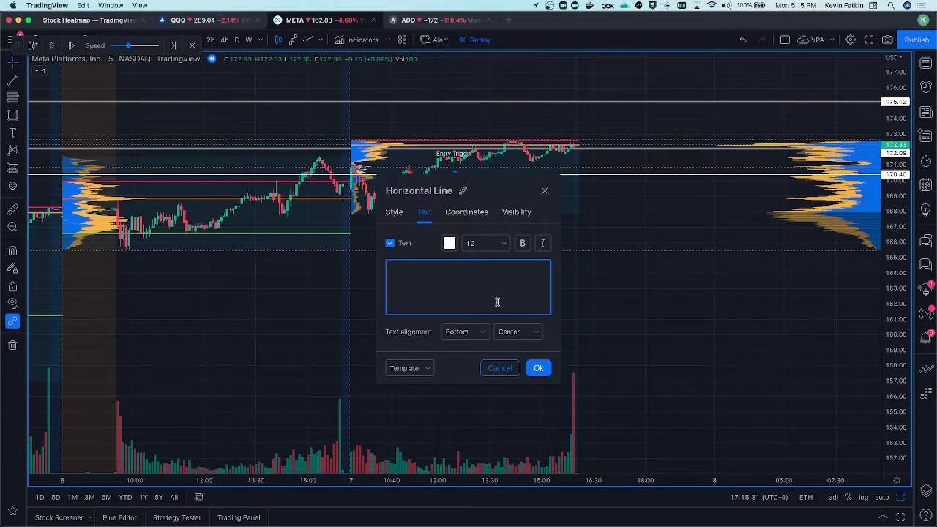
key(Tab)
click(539, 368)
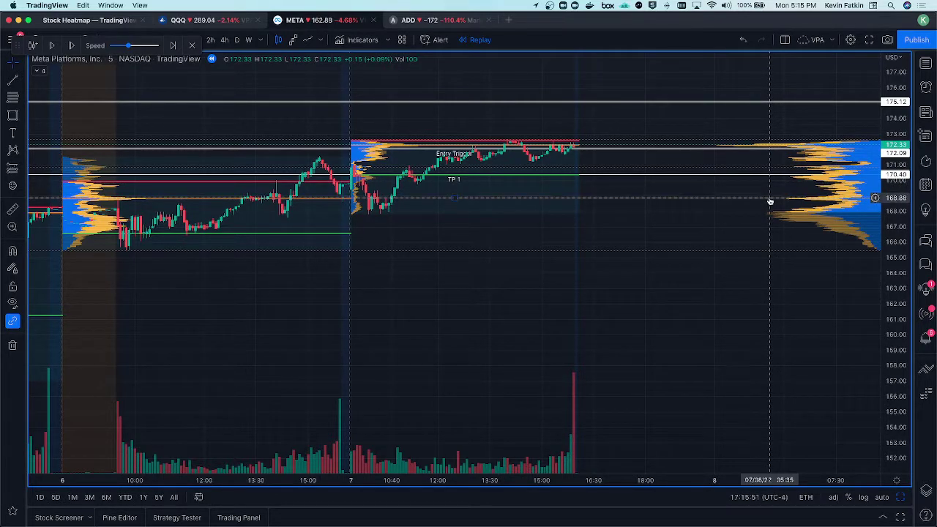
Label the 168.88 line 'TP 2' and the 175.12 line 'SL', centred.
double_click(614, 199)
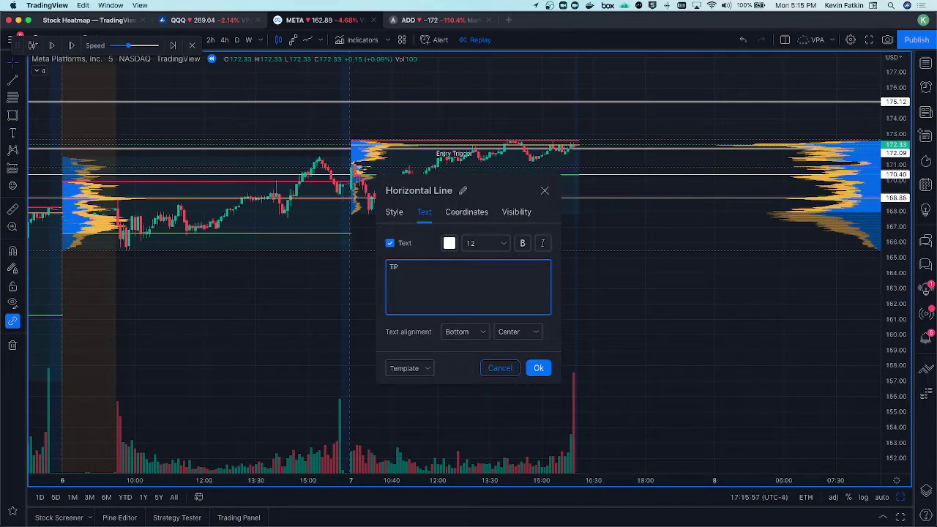
click(538, 367)
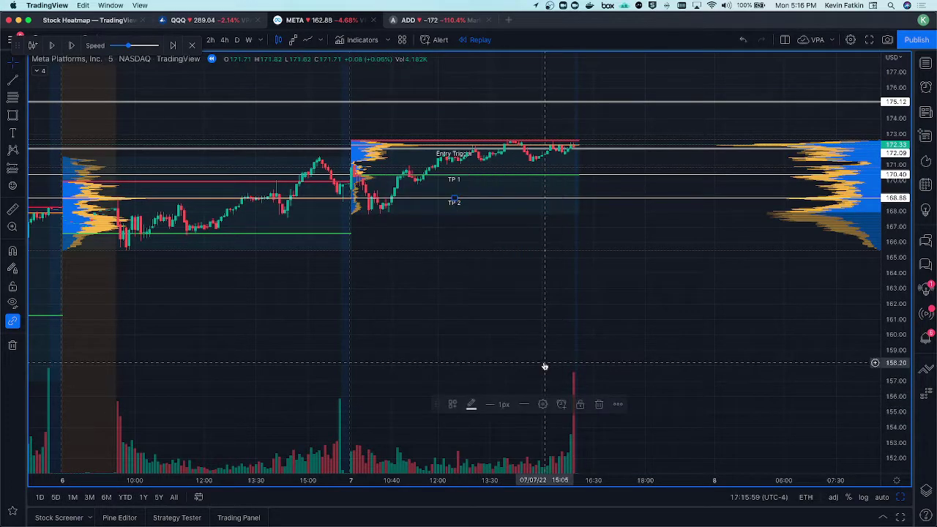
double_click(637, 103)
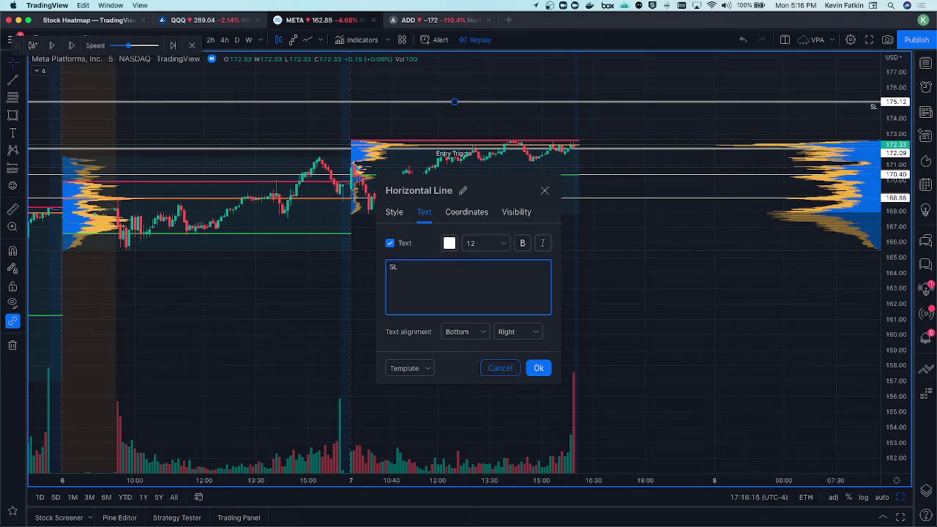
click(518, 331)
click(530, 365)
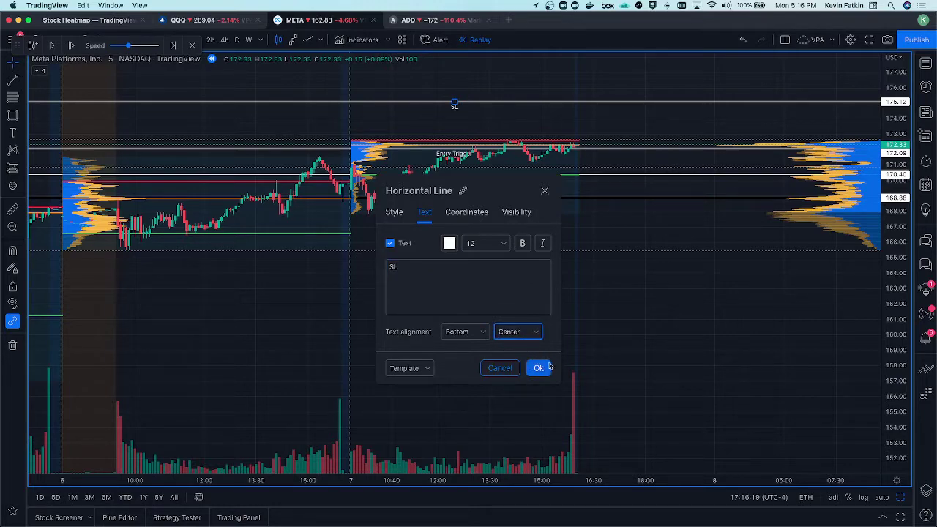
click(549, 366)
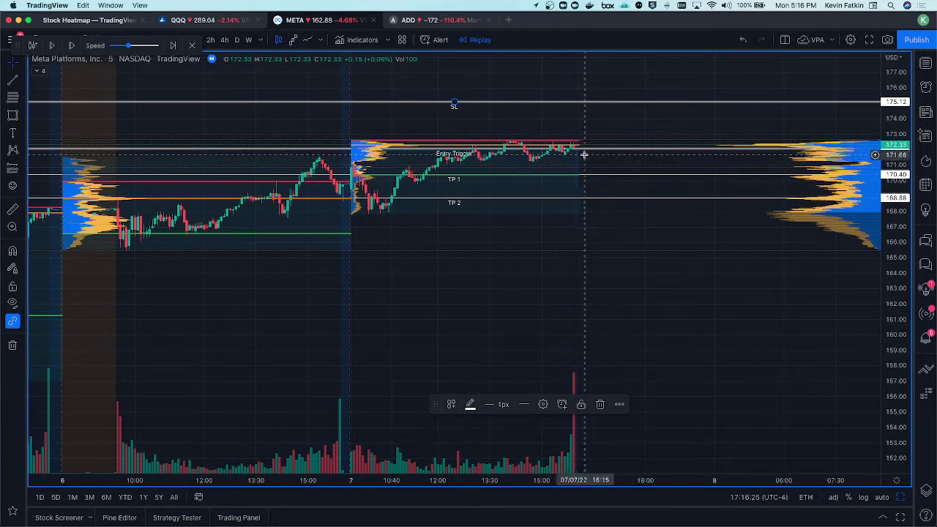
Bring the July 7 bars toward the centre and reset the price scale to fit the chart.
scroll(574, 148, right, 10)
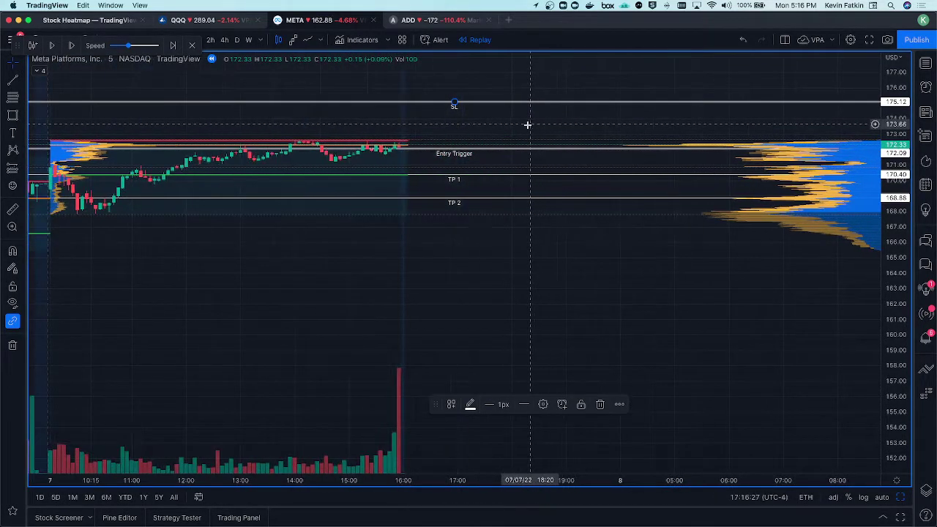
drag(421, 123, 527, 142)
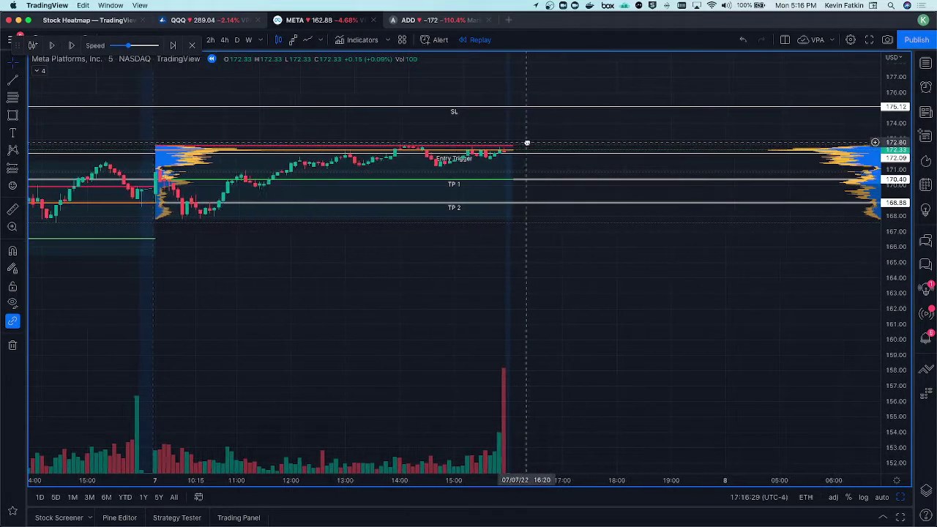
right_click(892, 173)
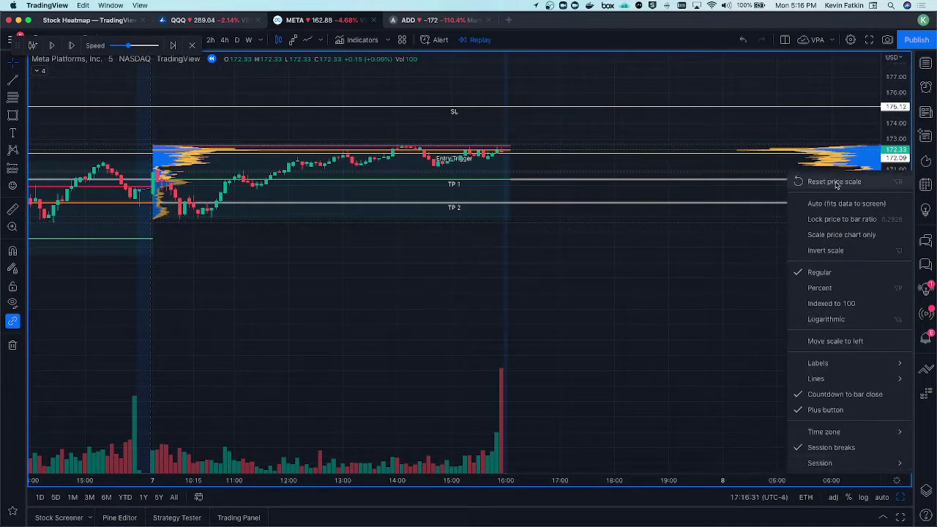
click(840, 181)
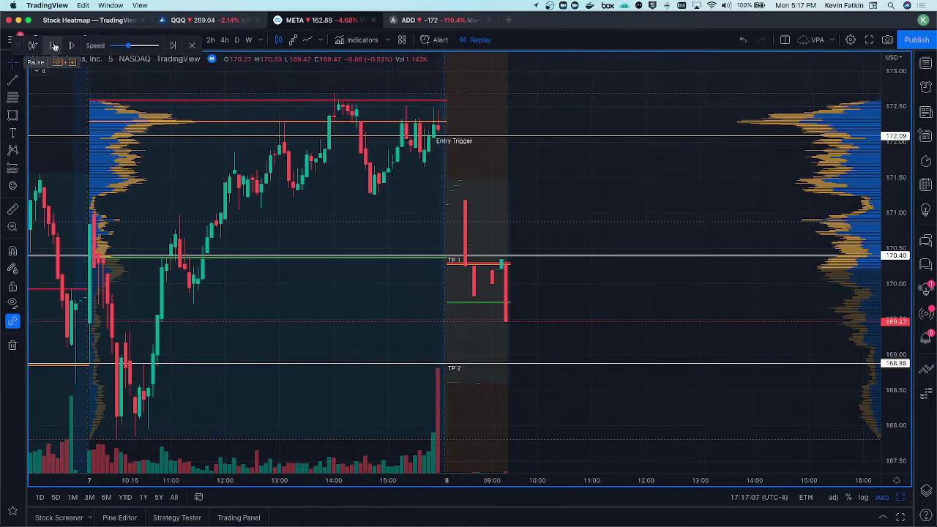
Pause and step the replay, restart it from an early July 8 bar, and move the replay toolbar right.
click(54, 46)
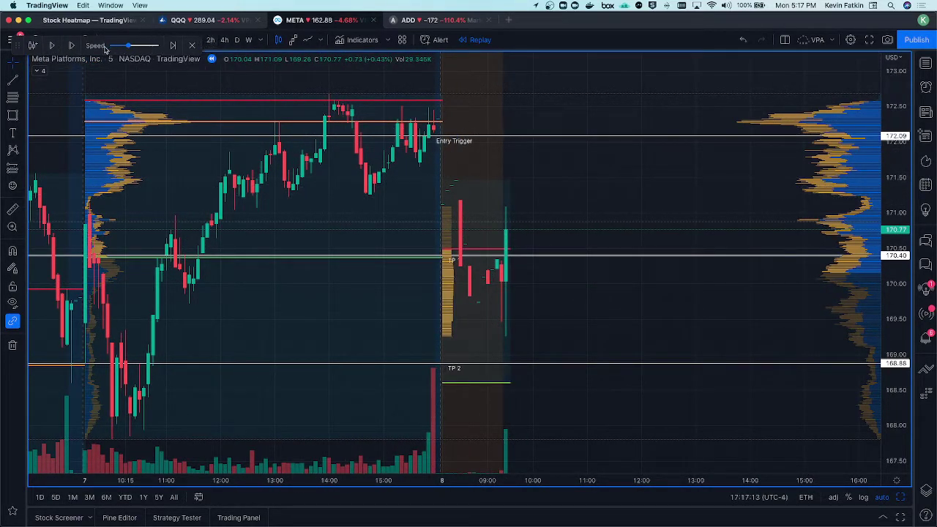
click(72, 45)
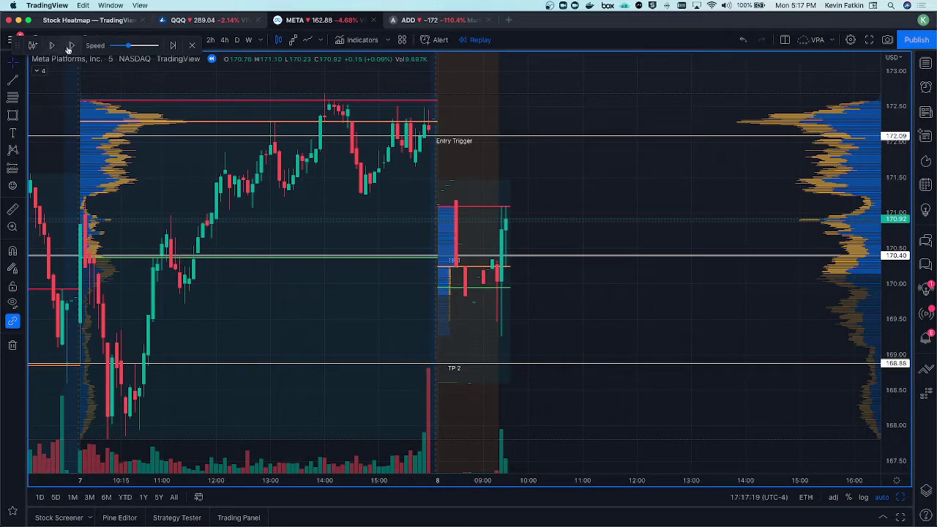
click(37, 47)
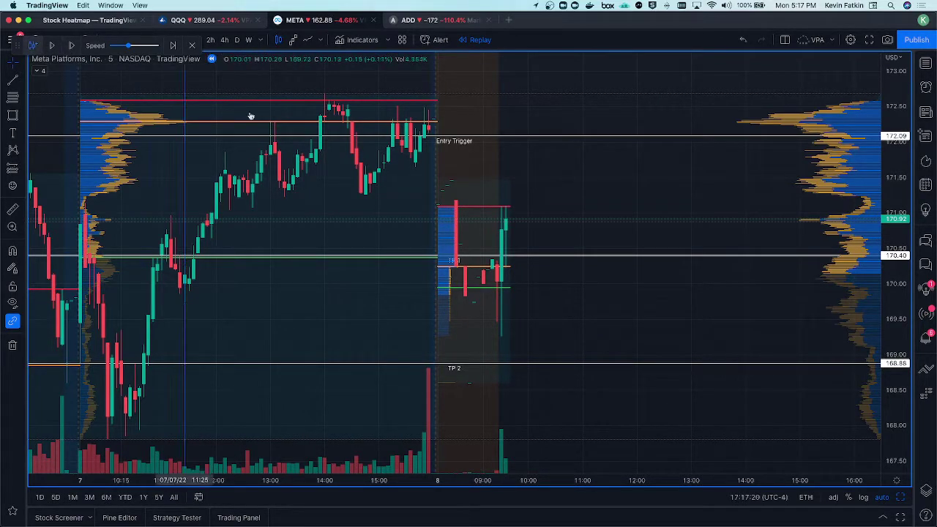
click(490, 241)
drag(520, 198, 767, 200)
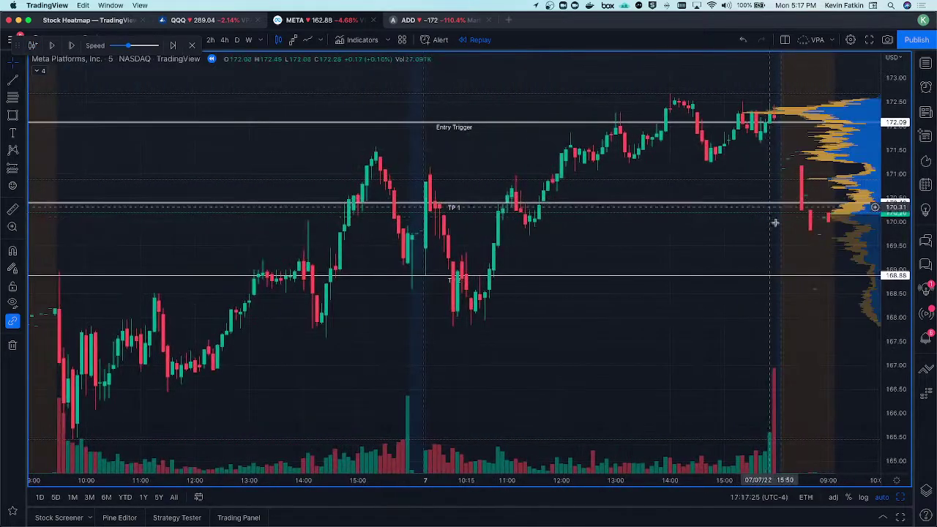
drag(722, 257, 456, 259)
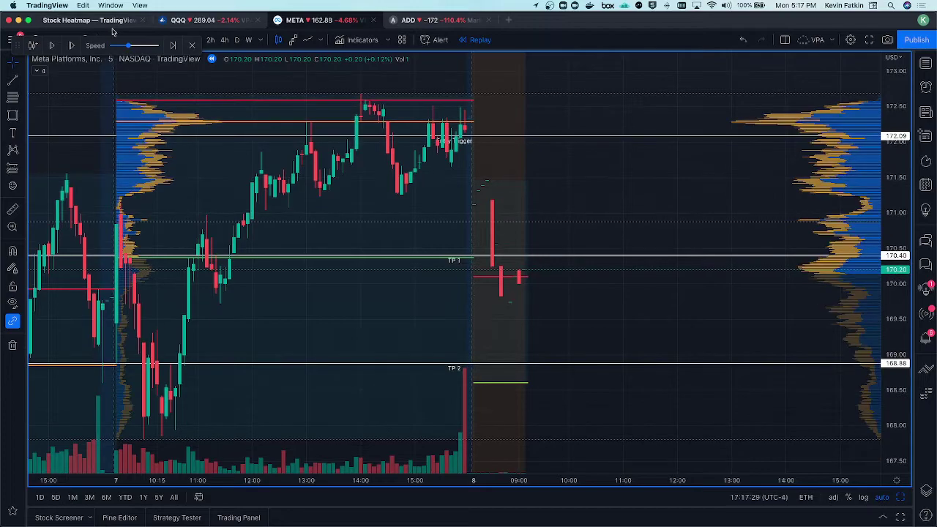
drag(14, 49, 553, 43)
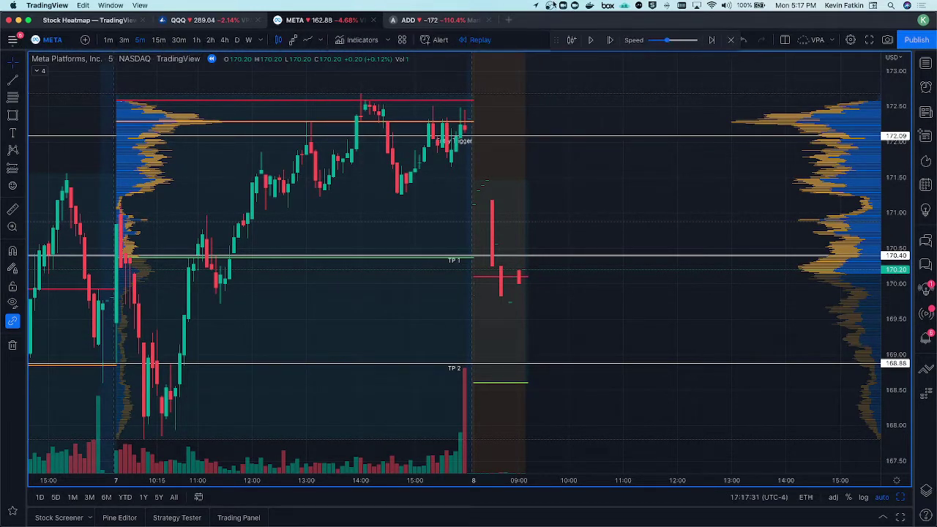
Show the META replay on 3-minute candles with space visible after the latest bars.
click(123, 39)
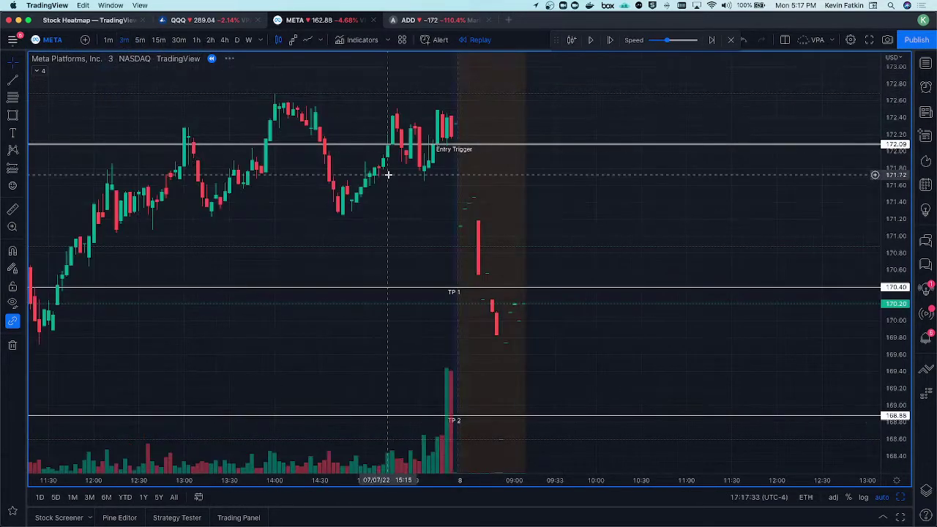
scroll(621, 232, down, 5)
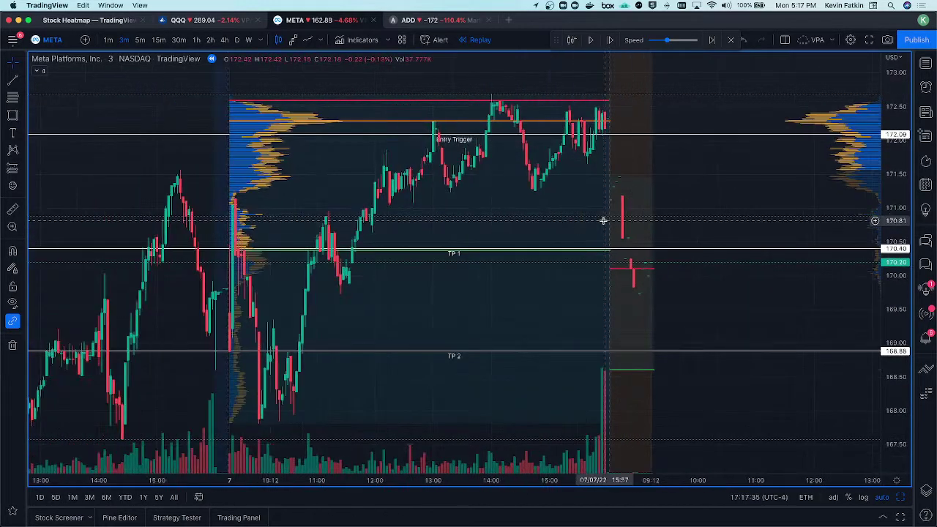
scroll(613, 213, up, 1)
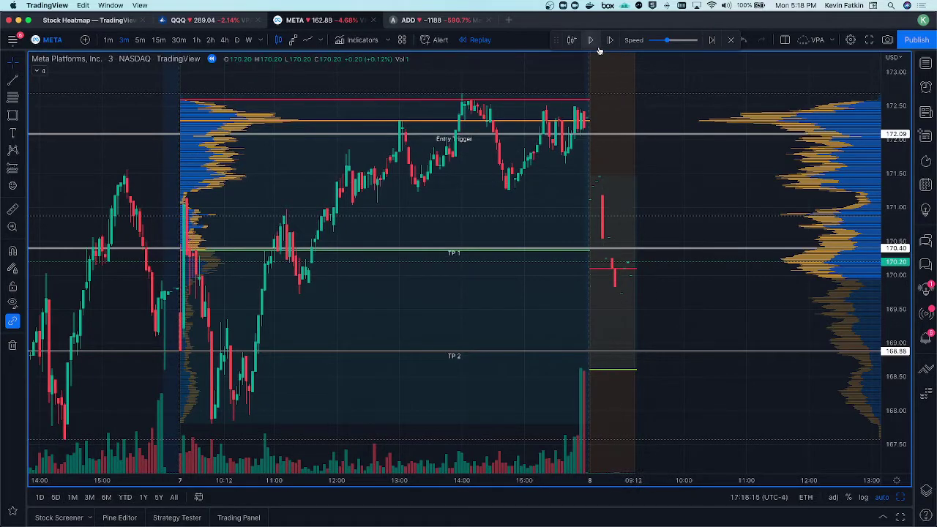
drag(688, 204, 627, 203)
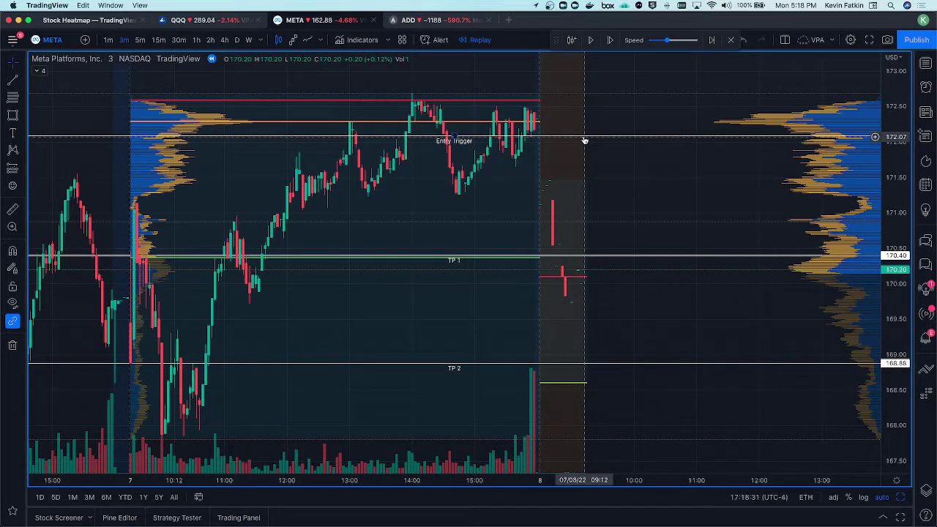
Move the Entry Trigger line to 171.26 and the TP 1 line to 169.77.
mouse_move(584, 140)
mouse_down()
mouse_move(568, 175)
mouse_move(575, 197)
mouse_move(557, 204)
mouse_up()
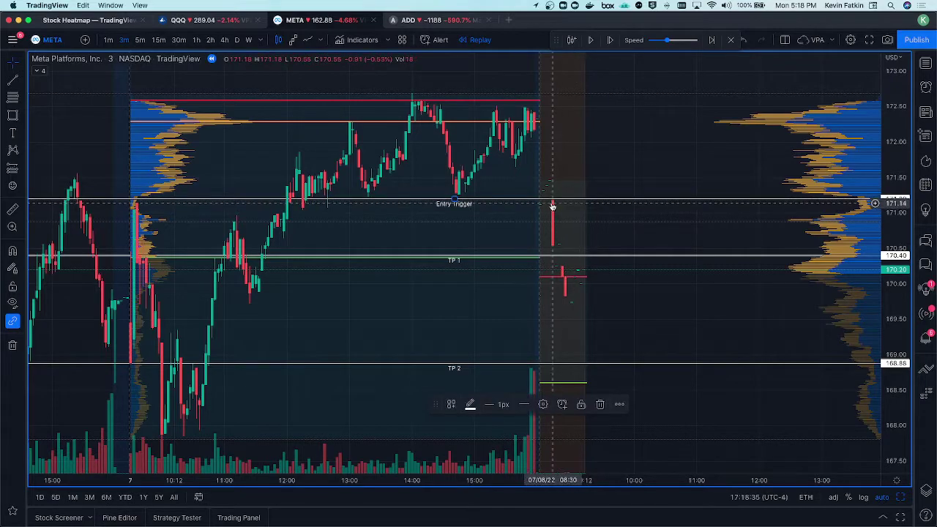
click(550, 193)
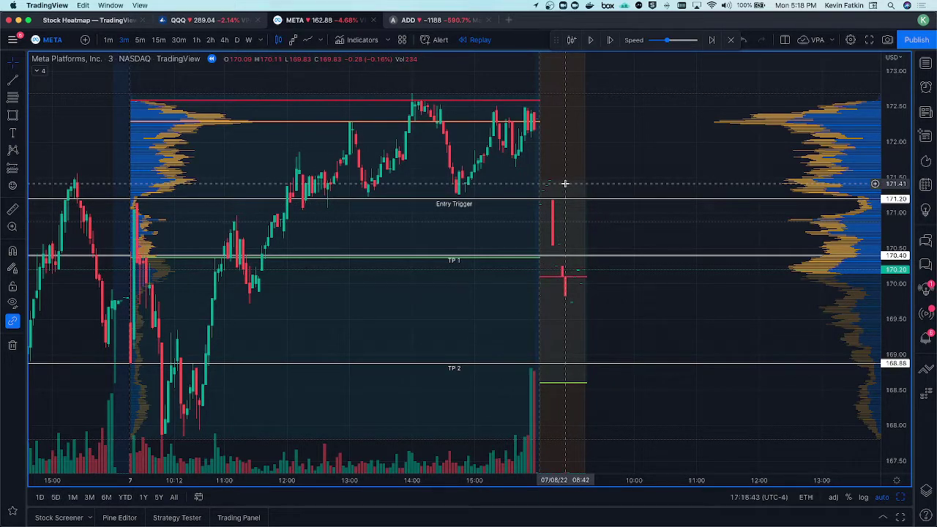
click(594, 199)
drag(594, 200, 590, 196)
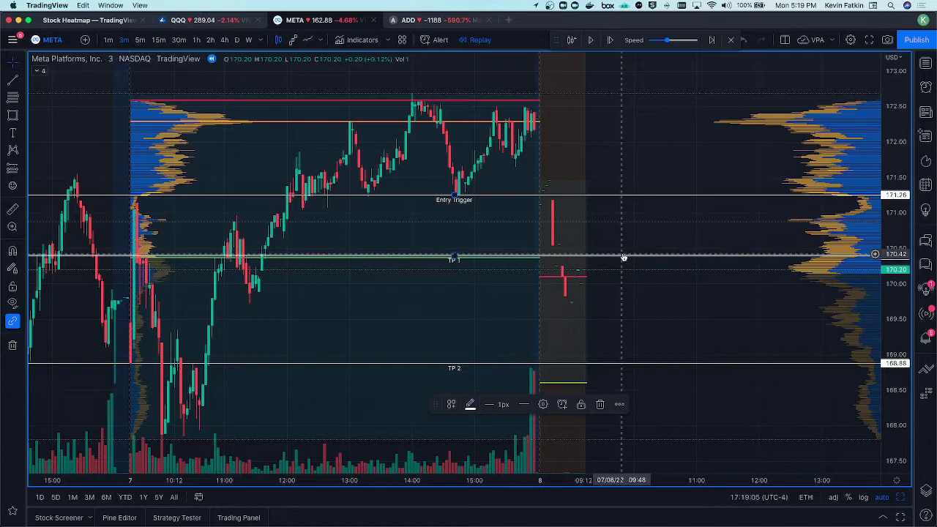
drag(622, 258, 607, 259)
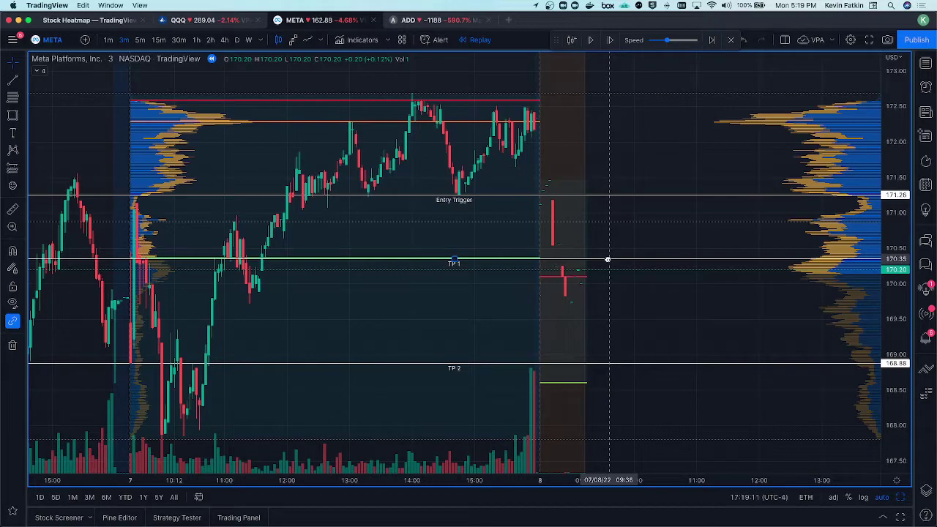
drag(608, 259, 607, 260)
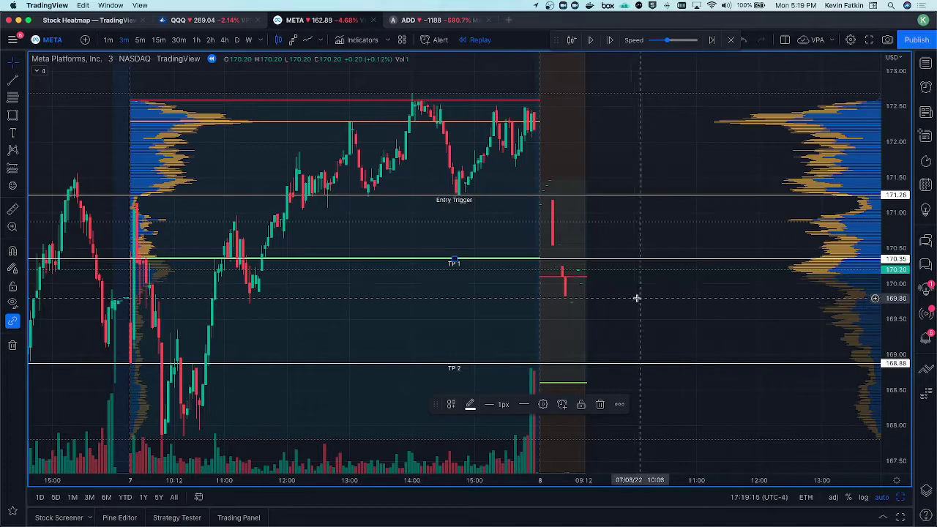
click(609, 260)
drag(609, 262, 597, 300)
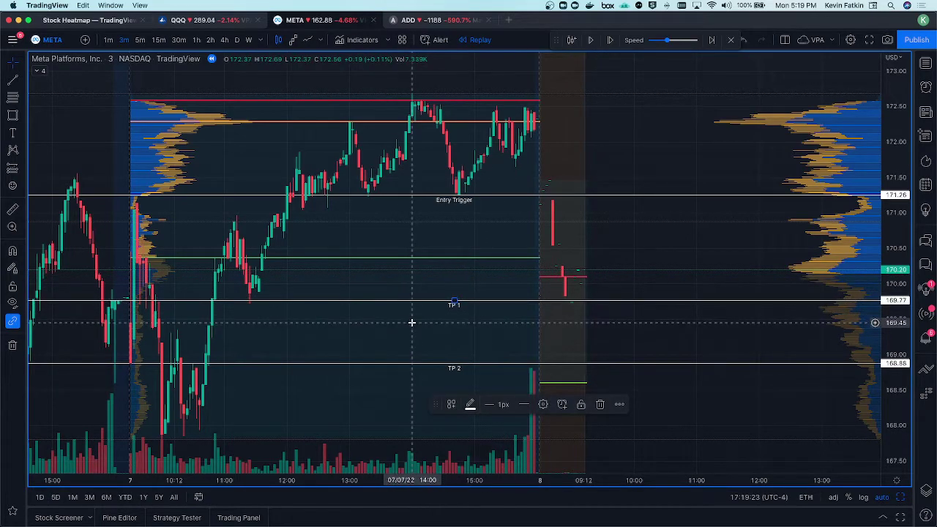
Lower TP 2 to 168.79 and SL to 172.25, compressing the price scale to reach SL.
mouse_move(590, 364)
mouse_down()
mouse_move(583, 382)
mouse_move(578, 370)
mouse_up()
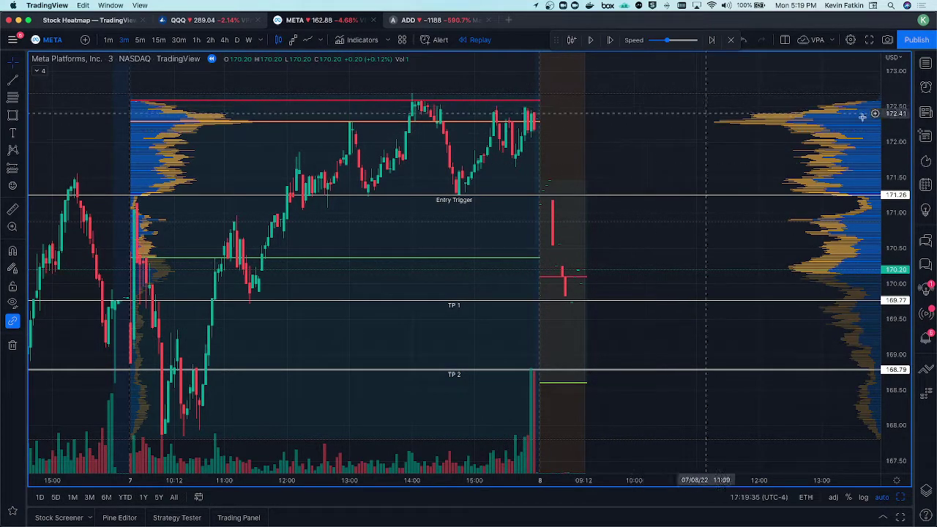
drag(876, 129, 625, 160)
drag(624, 128, 603, 288)
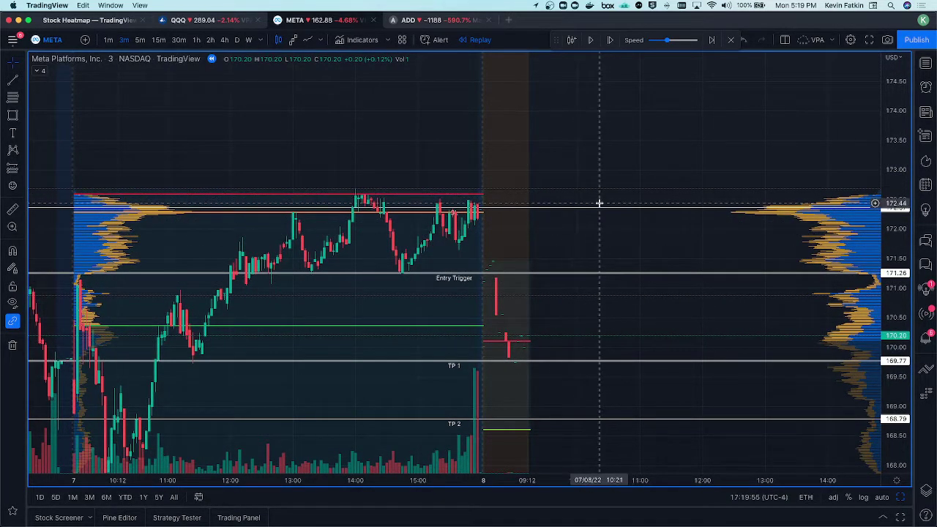
drag(599, 212, 598, 215)
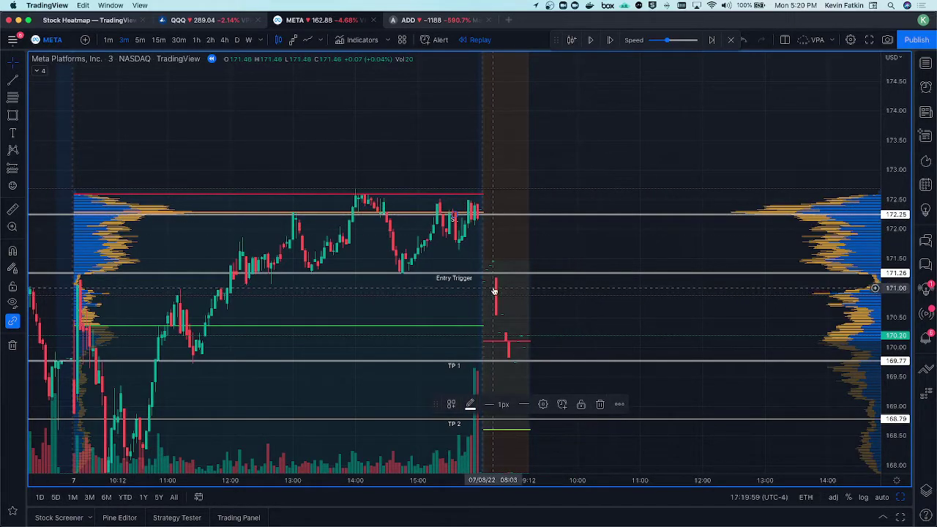
click(563, 229)
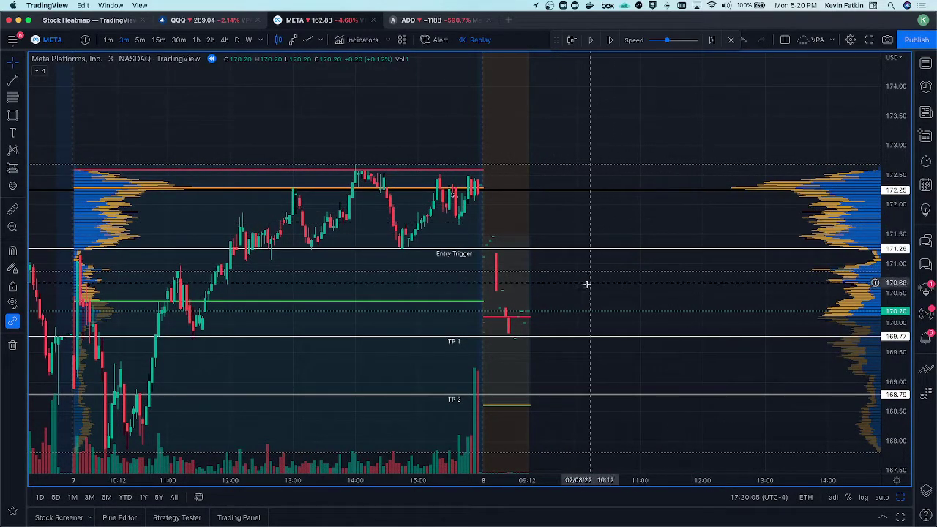
scroll(579, 281, right, 2)
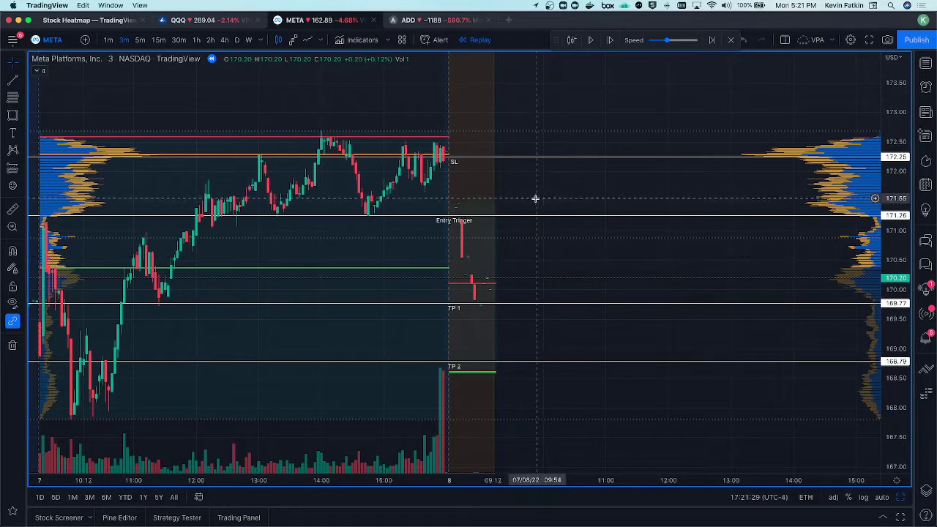
drag(550, 244, 579, 236)
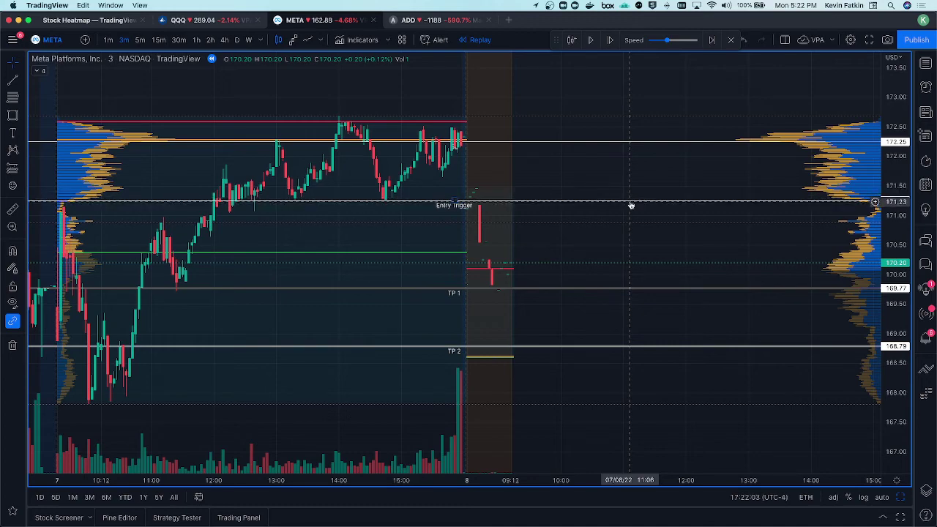
double_click(631, 203)
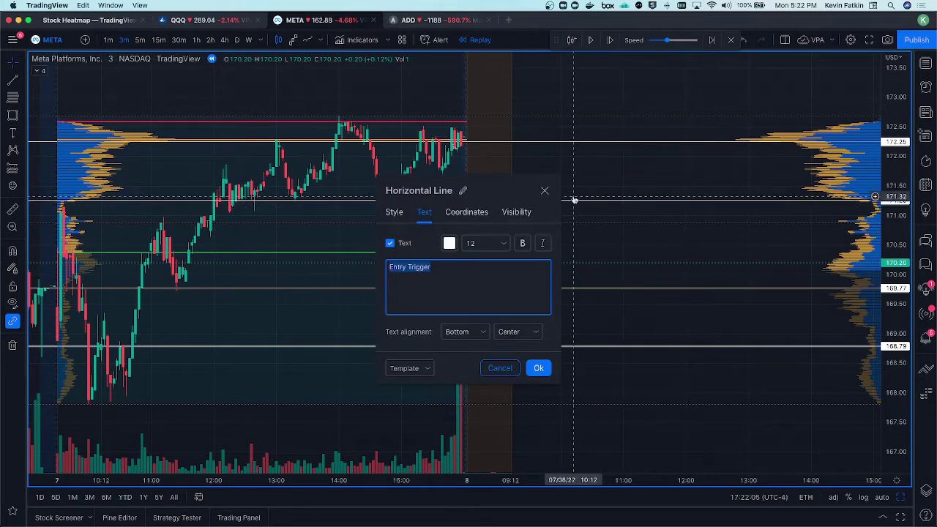
click(542, 191)
right_click(592, 201)
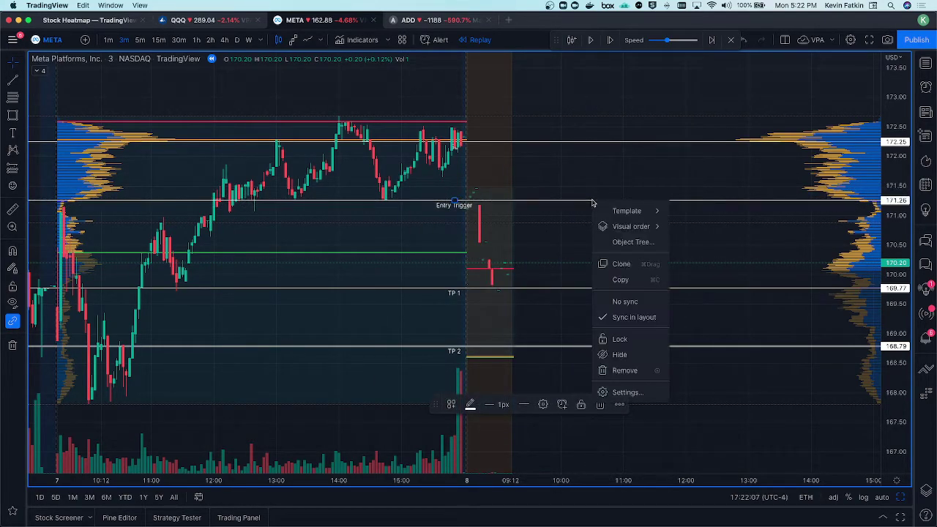
click(552, 202)
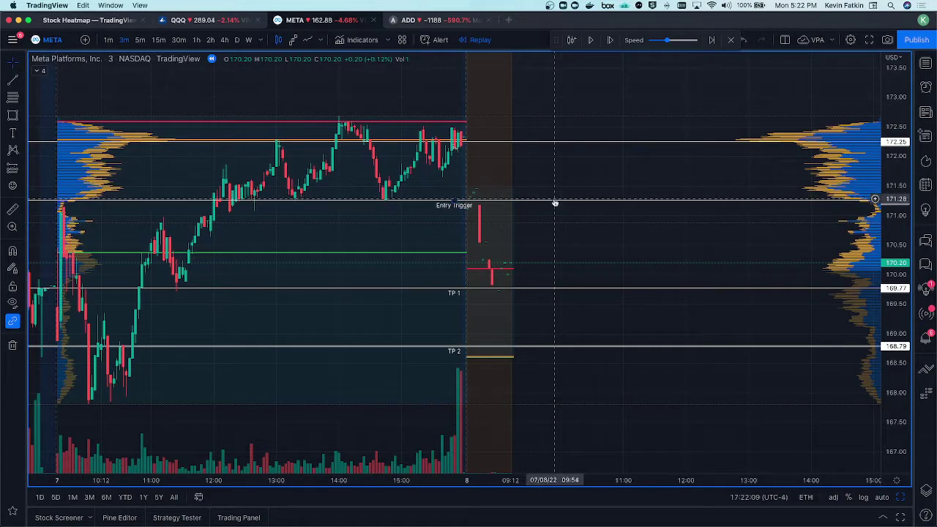
right_click(554, 202)
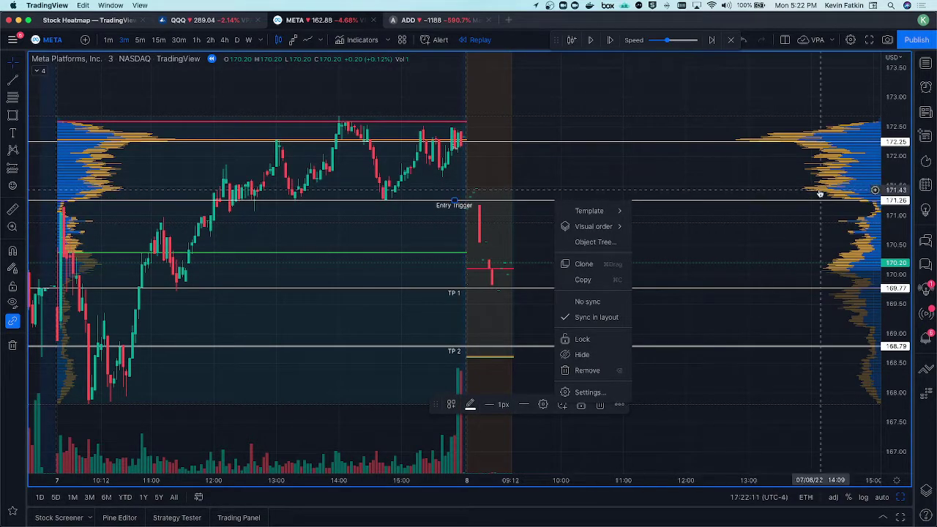
click(873, 200)
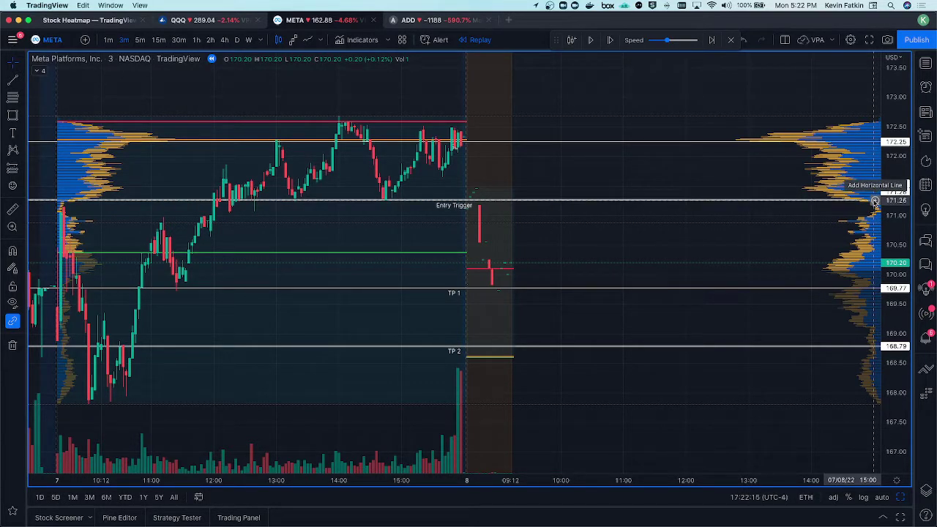
right_click(827, 196)
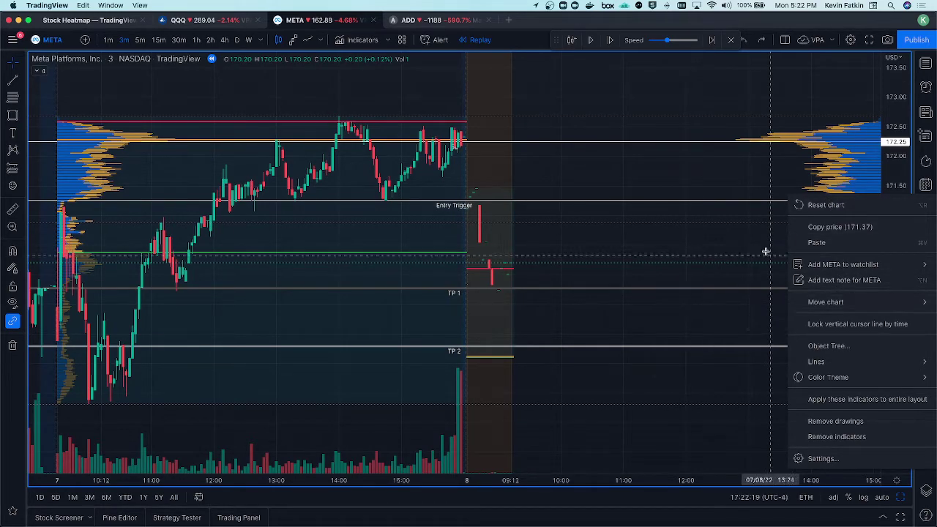
click(742, 229)
right_click(732, 210)
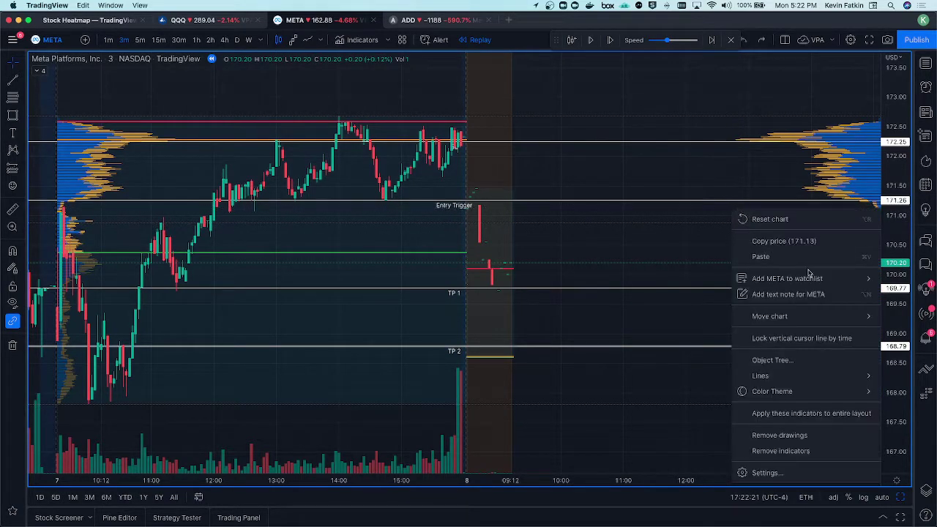
mouse_move(820, 317)
mouse_move(822, 284)
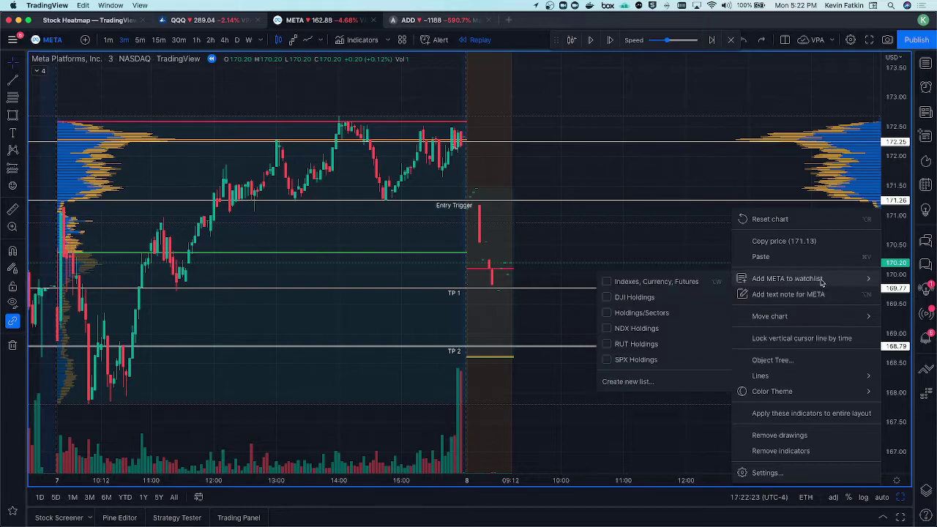
click(687, 252)
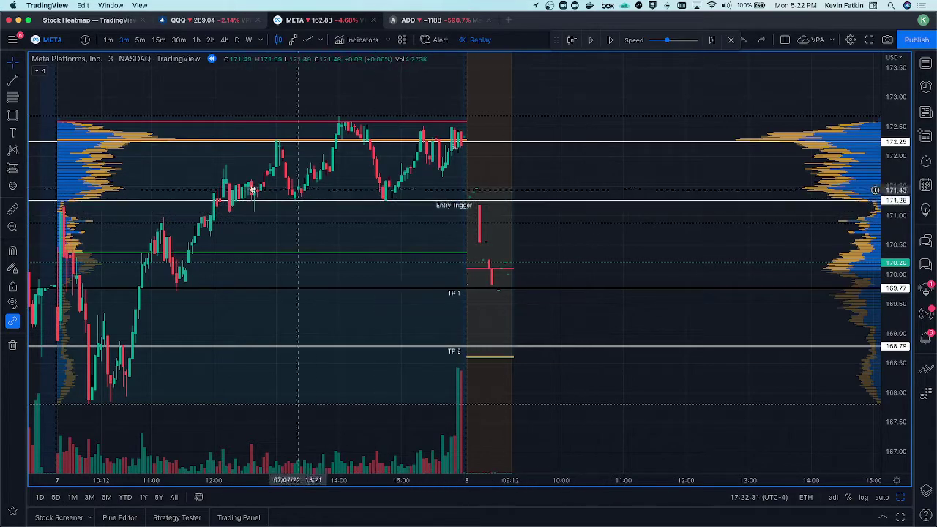
Draw a rectangle spanning about 171.08–171.51 from near 11:54 to the right edge.
click(13, 115)
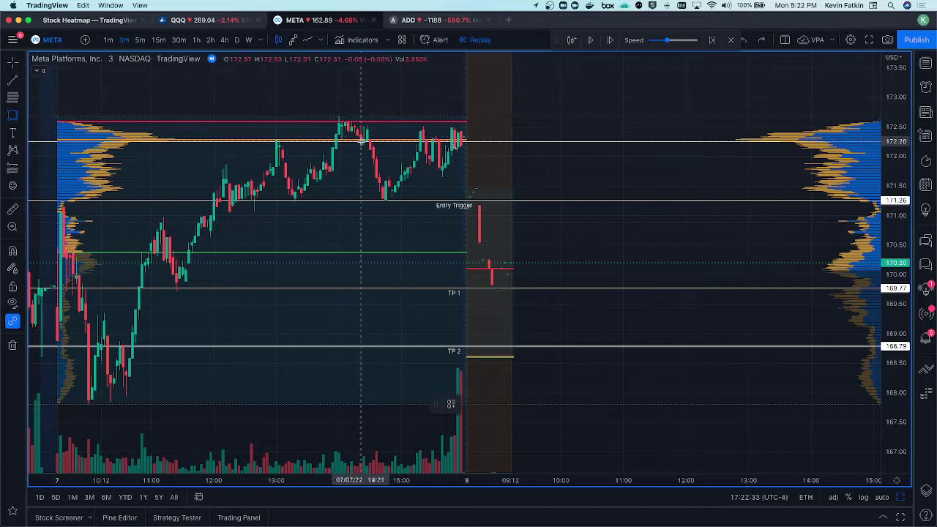
mouse_move(294, 184)
mouse_down()
mouse_move(889, 199)
mouse_move(875, 200)
mouse_up()
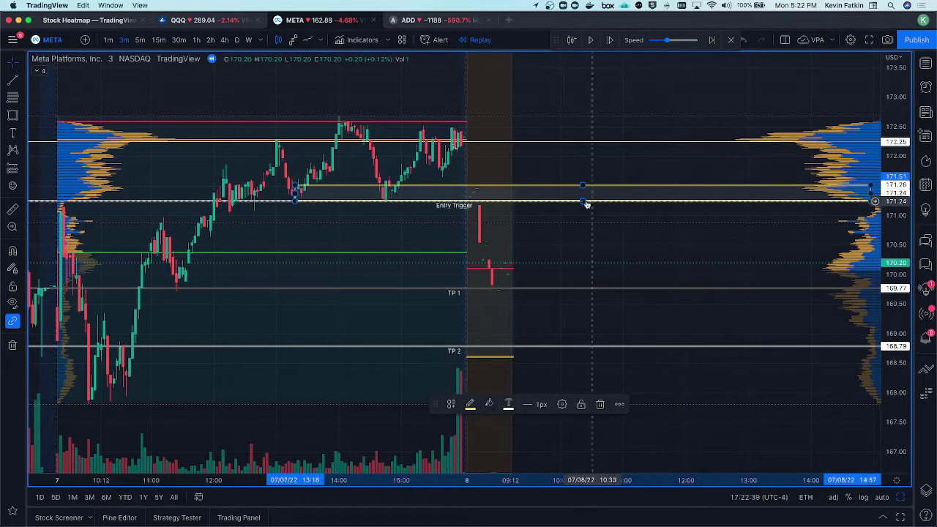
drag(583, 200, 579, 208)
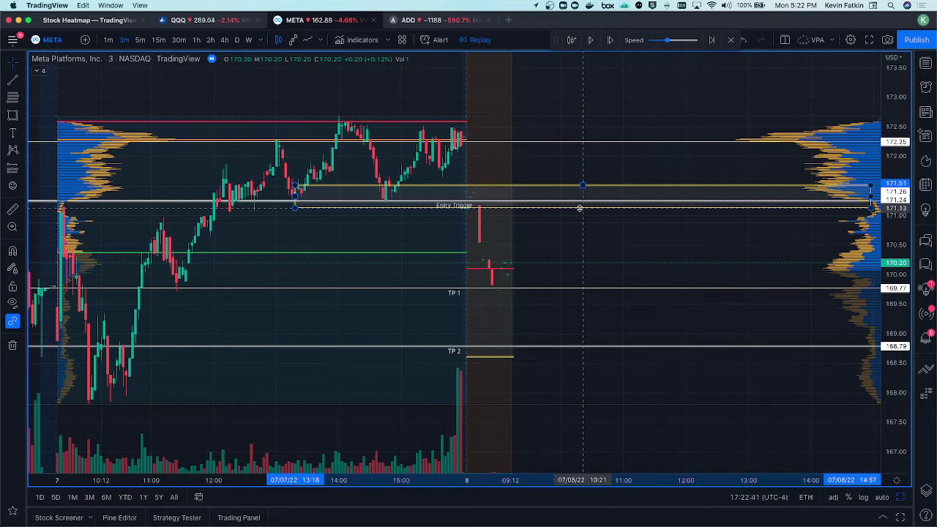
click(293, 212)
drag(293, 212, 208, 210)
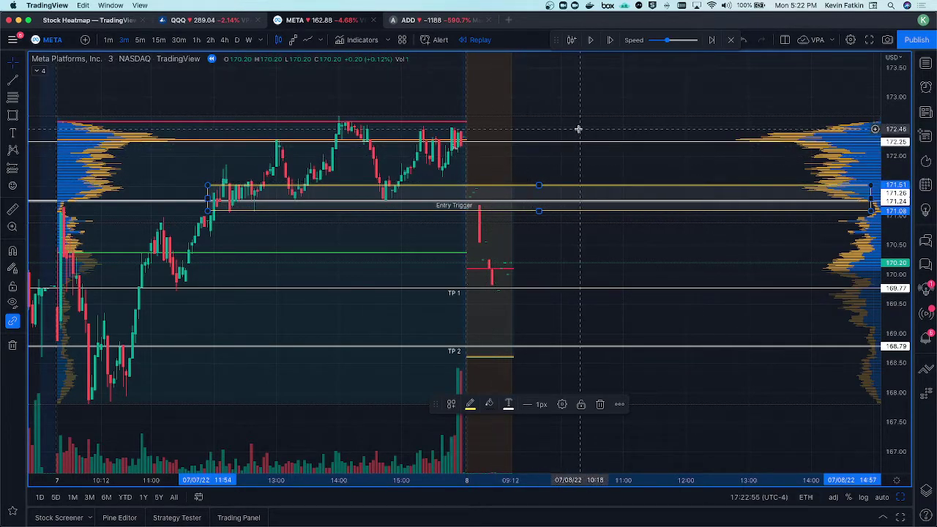
click(602, 173)
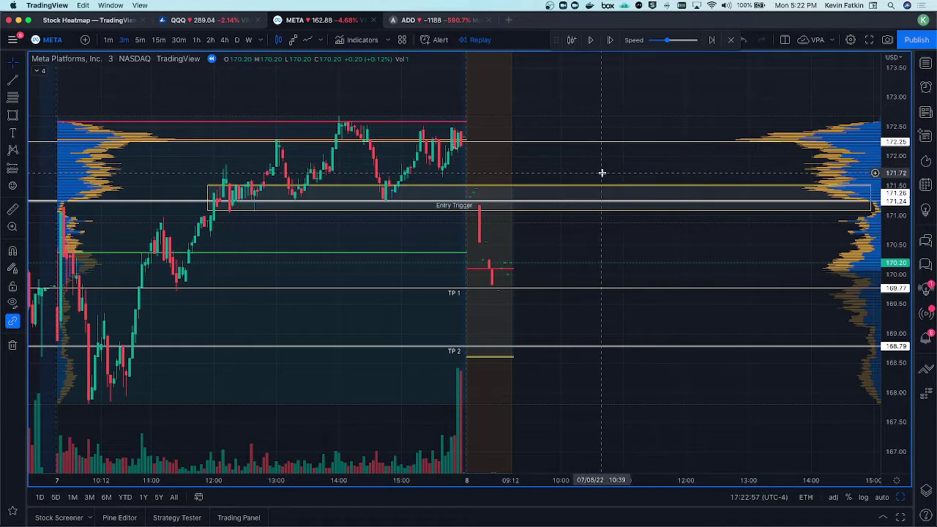
Play and pause the META replay twice, stepping through the opening bars as price dips below TP 1.
click(589, 42)
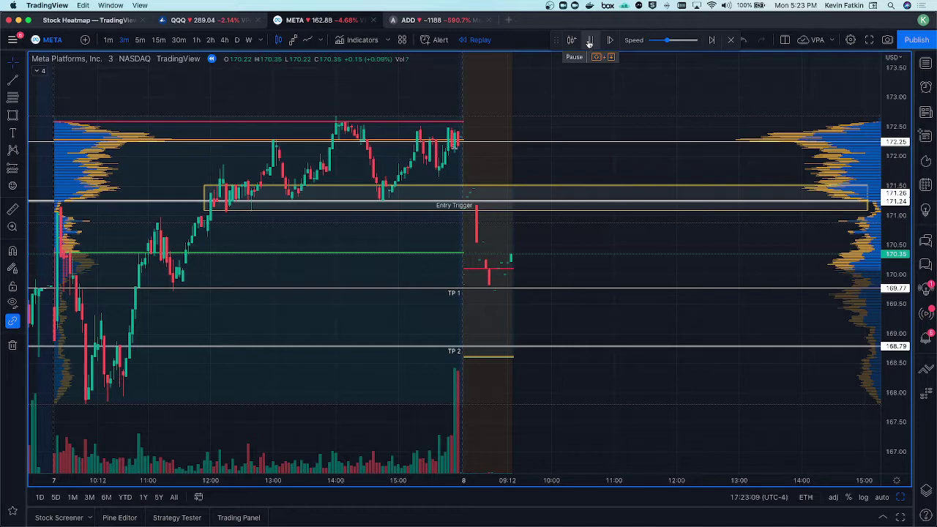
click(589, 41)
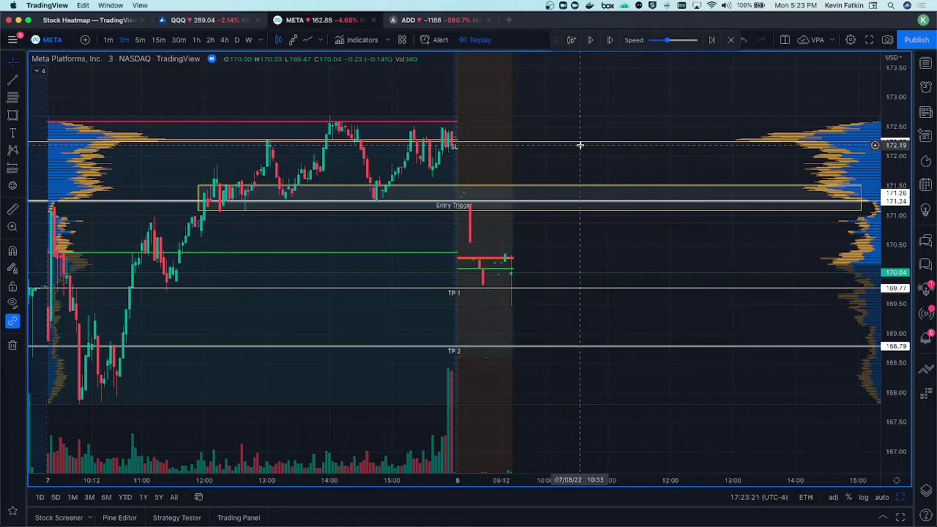
click(594, 40)
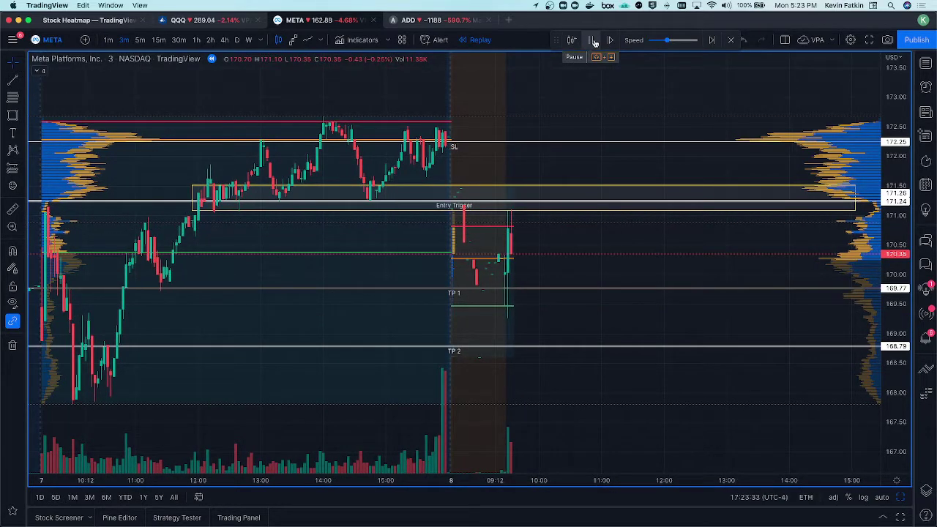
click(593, 40)
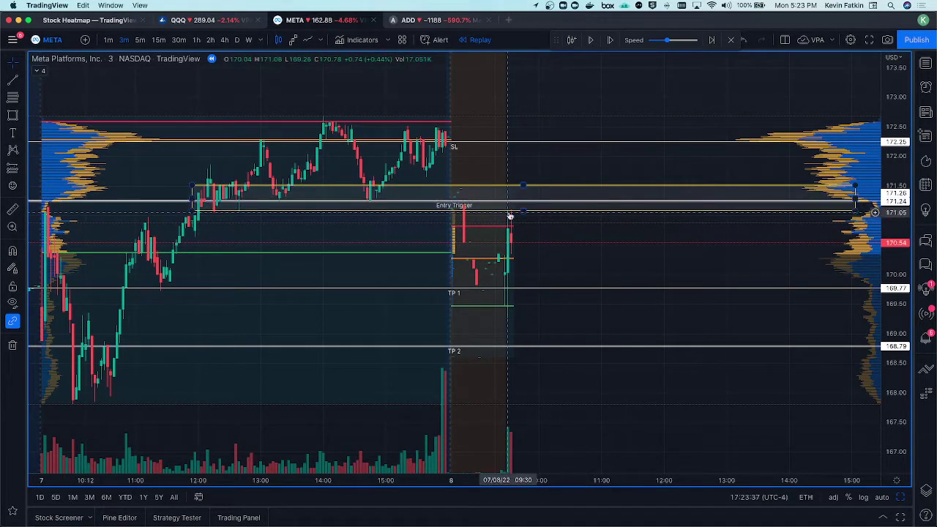
Switch the META replay chart to 1-minute bars.
click(107, 39)
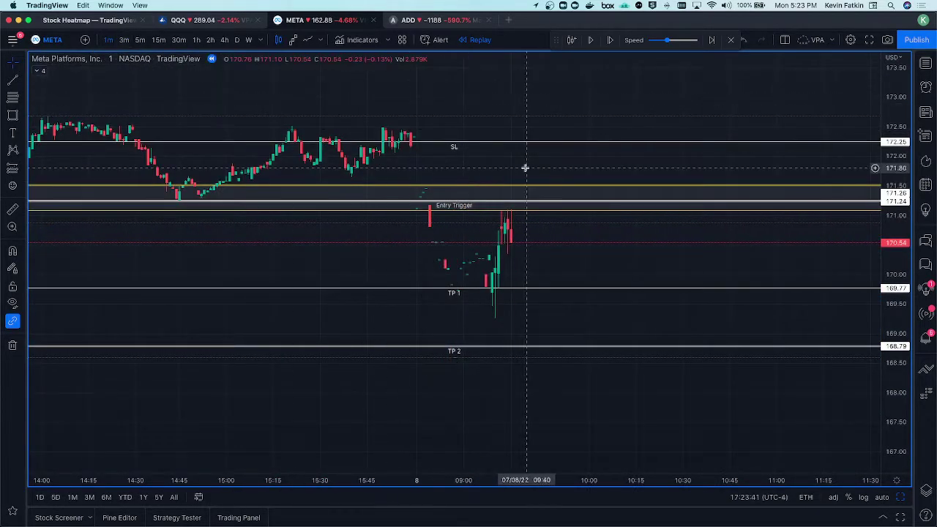
scroll(530, 171, down, 5)
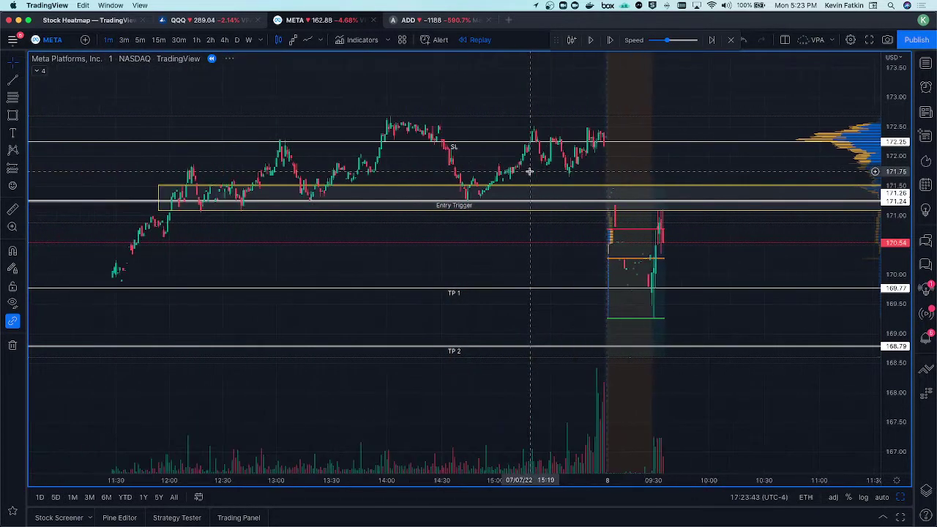
scroll(538, 168, up, 6)
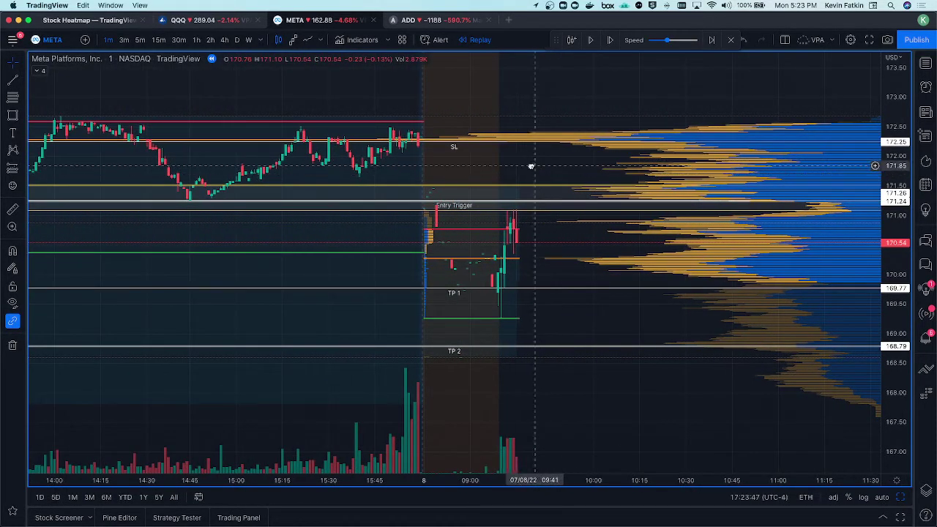
scroll(535, 164, right, 2)
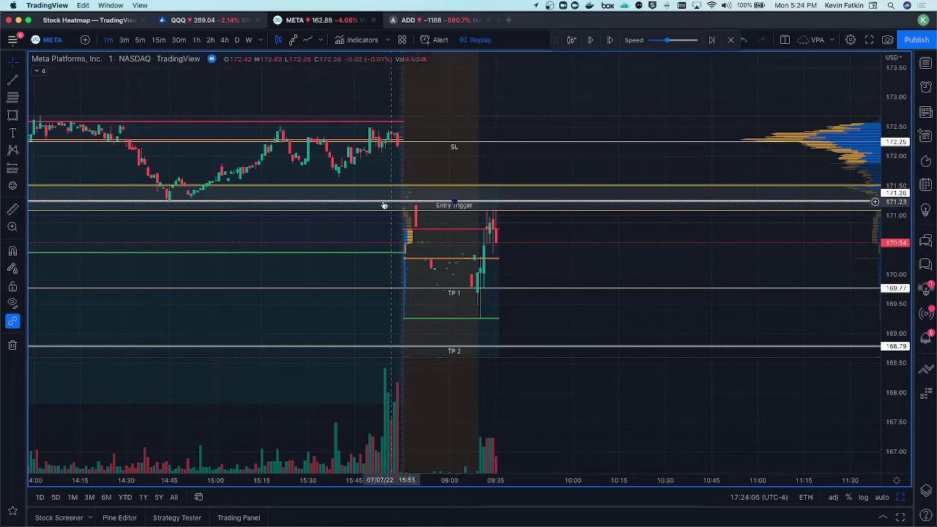
scroll(476, 176, down, 1)
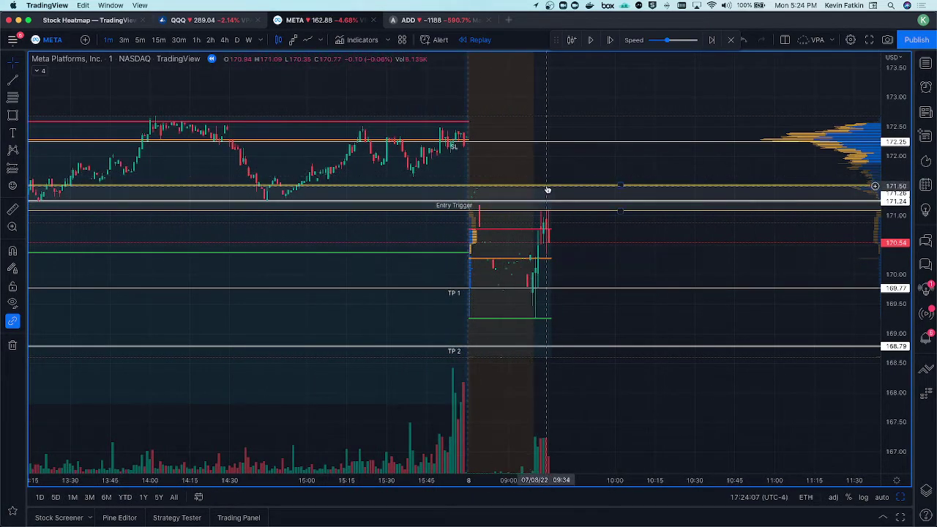
Lower the SL line to 171.84 and the zone box bottom to about 171.05, pausing once price reaches TP 1.
drag(593, 141, 593, 160)
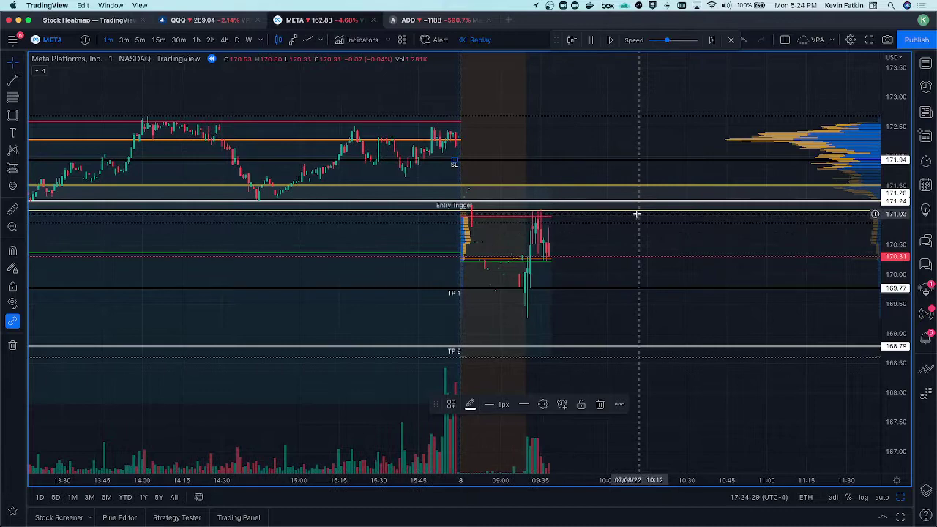
drag(579, 188, 544, 202)
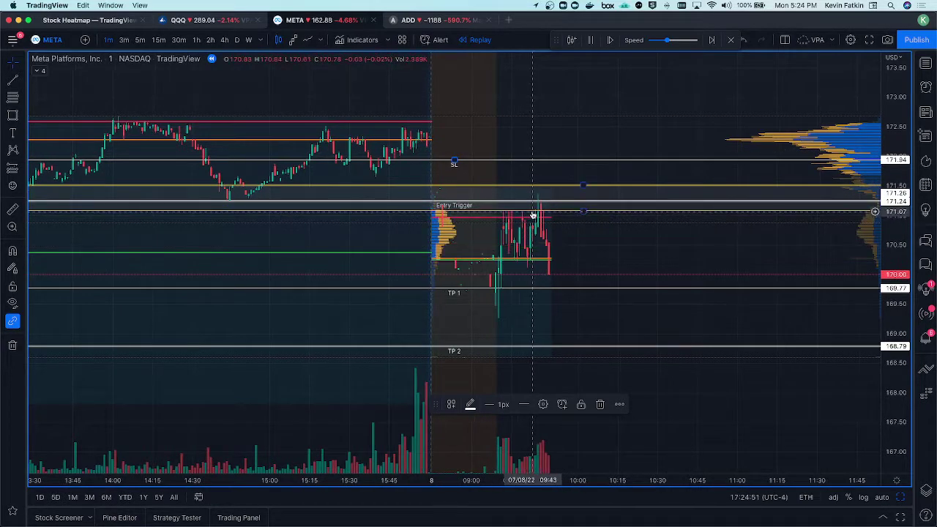
click(591, 40)
scroll(531, 176, up, 5)
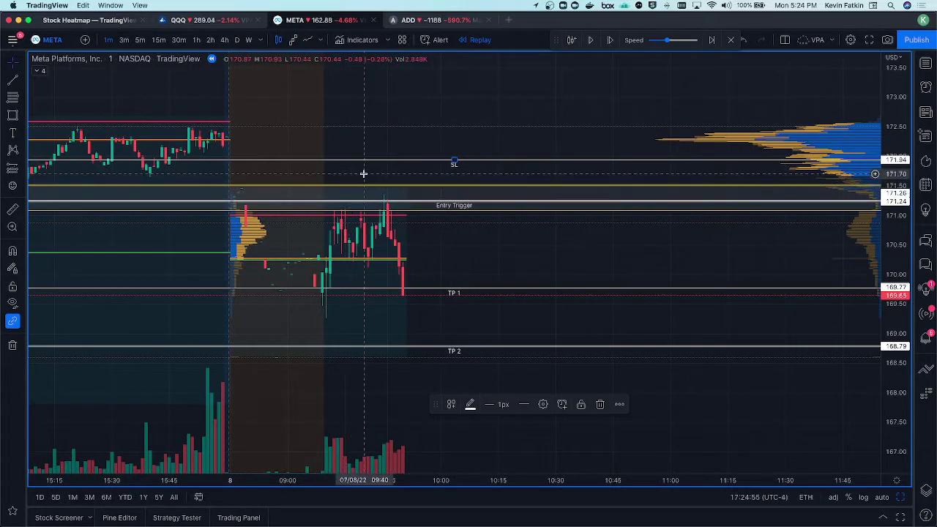
drag(364, 173, 451, 167)
scroll(452, 172, up, 3)
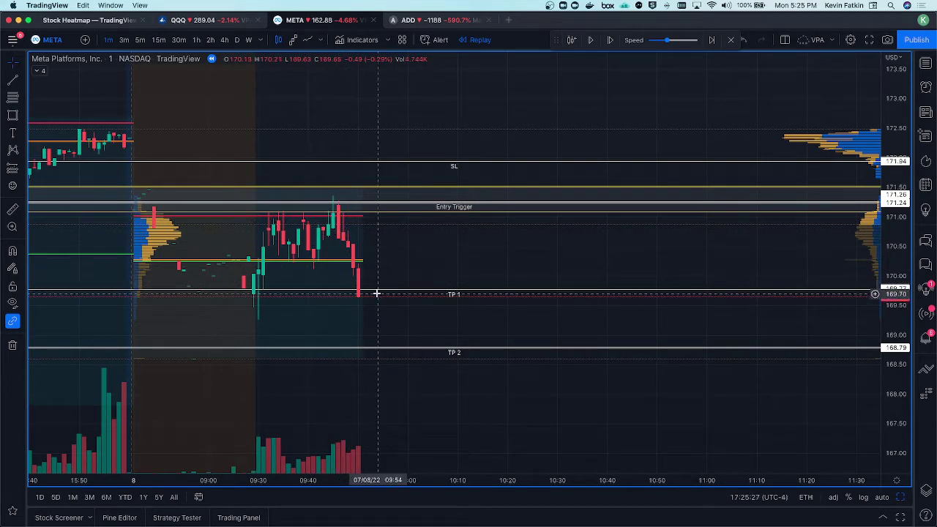
scroll(393, 254, left, 3)
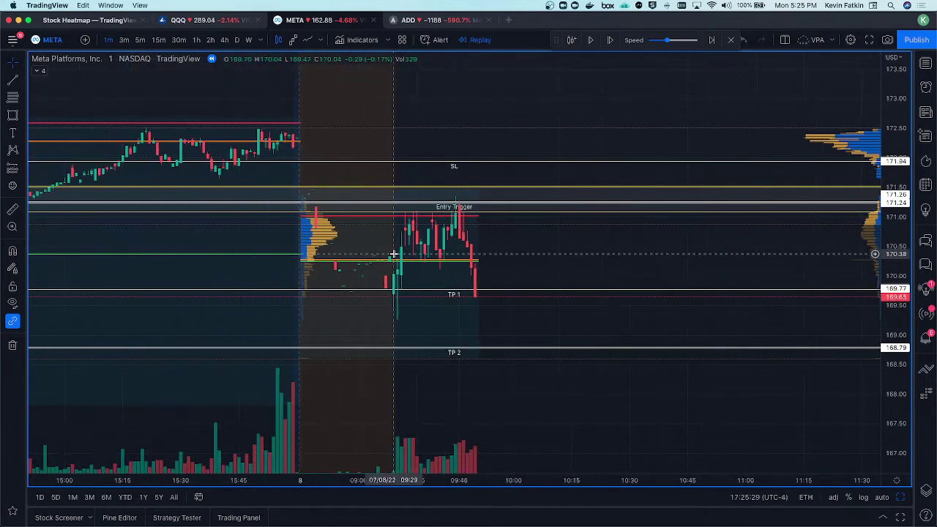
scroll(394, 254, left, 1)
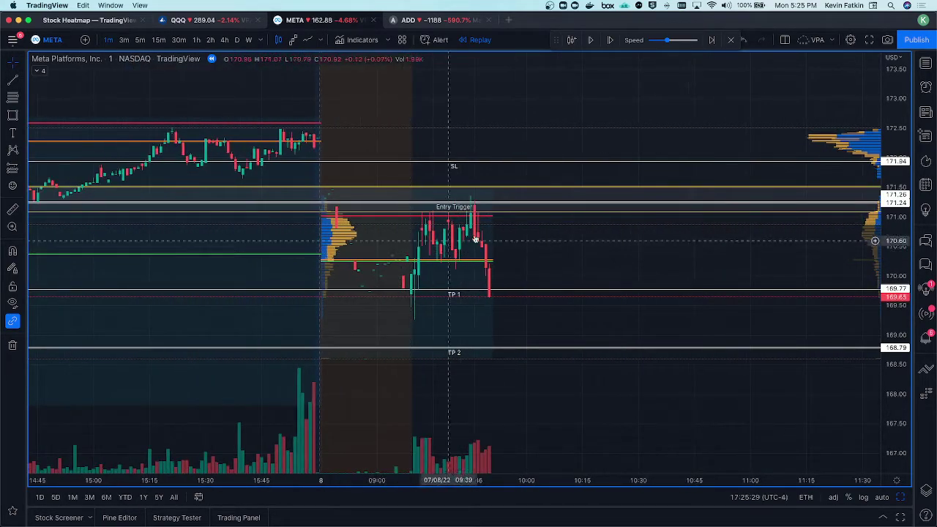
Pause the replay and lower the Entry Trigger line slightly, to 171.20.
click(588, 40)
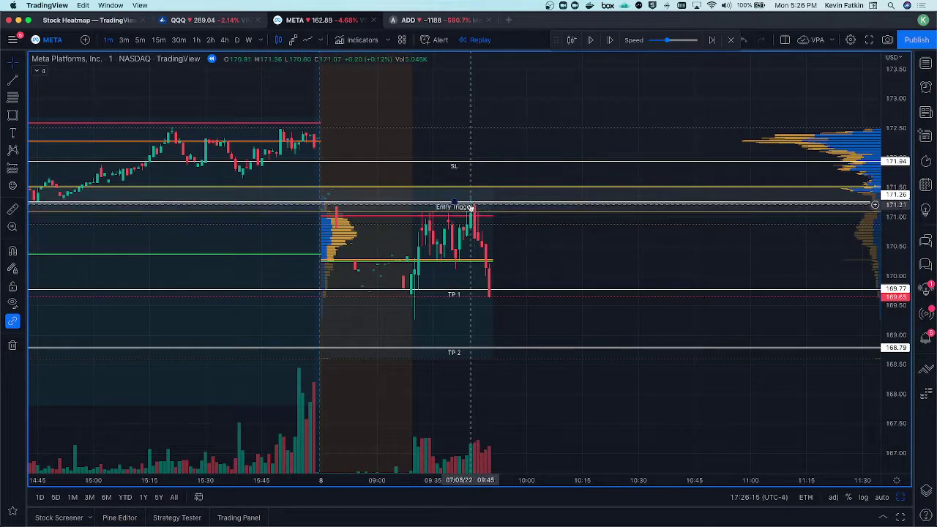
drag(479, 197, 480, 201)
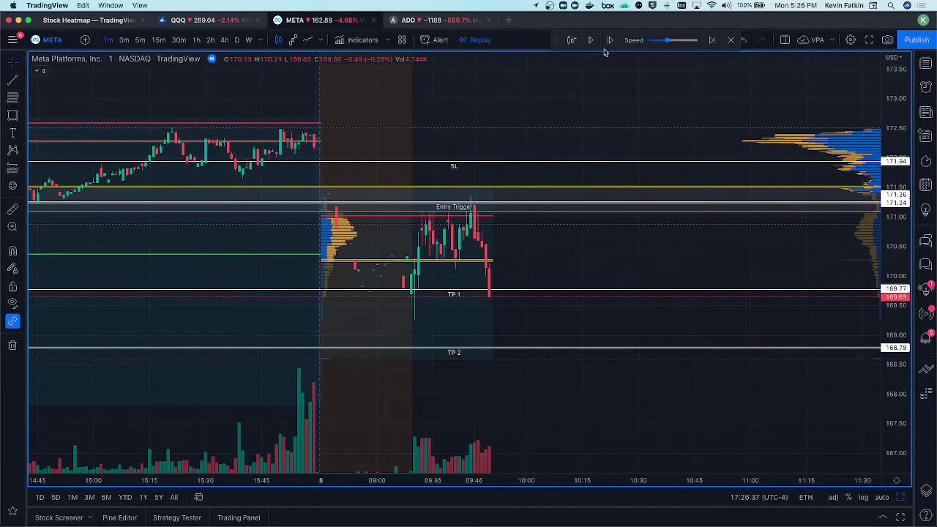
drag(467, 206, 475, 206)
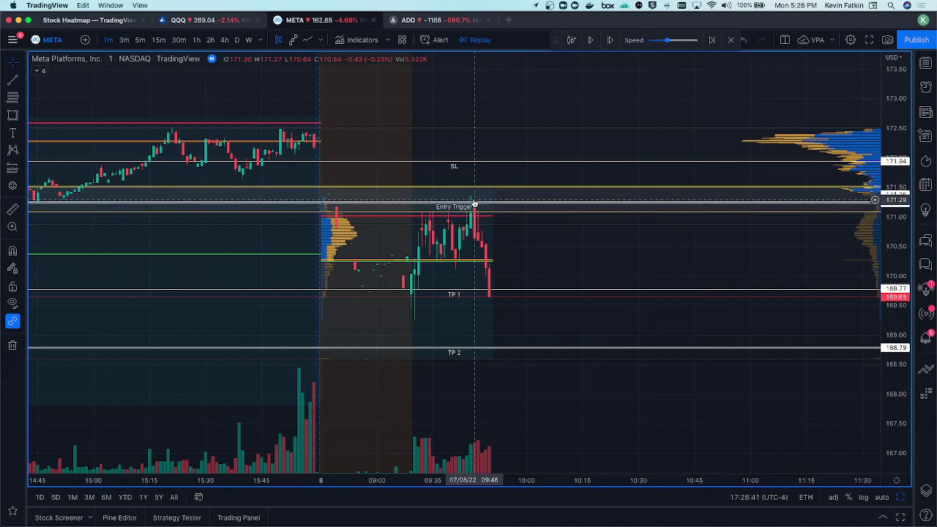
drag(323, 179, 451, 173)
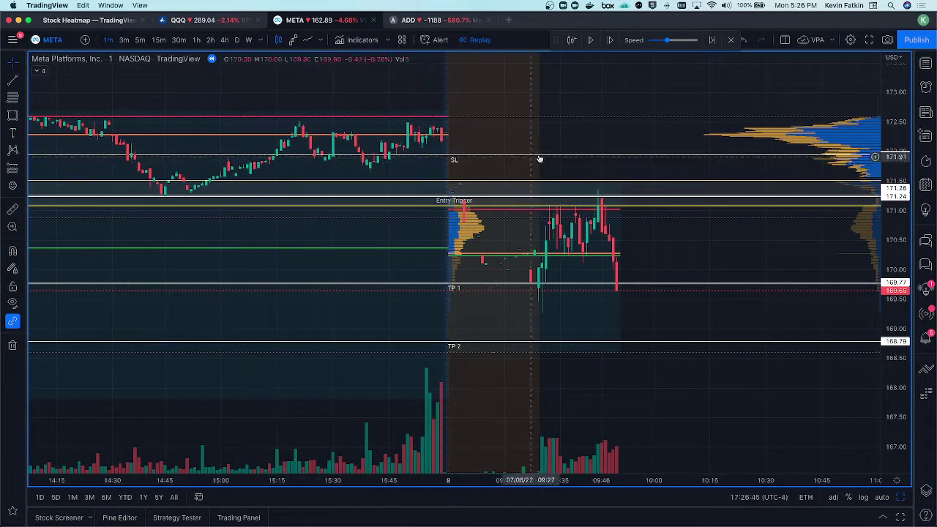
drag(592, 165, 482, 173)
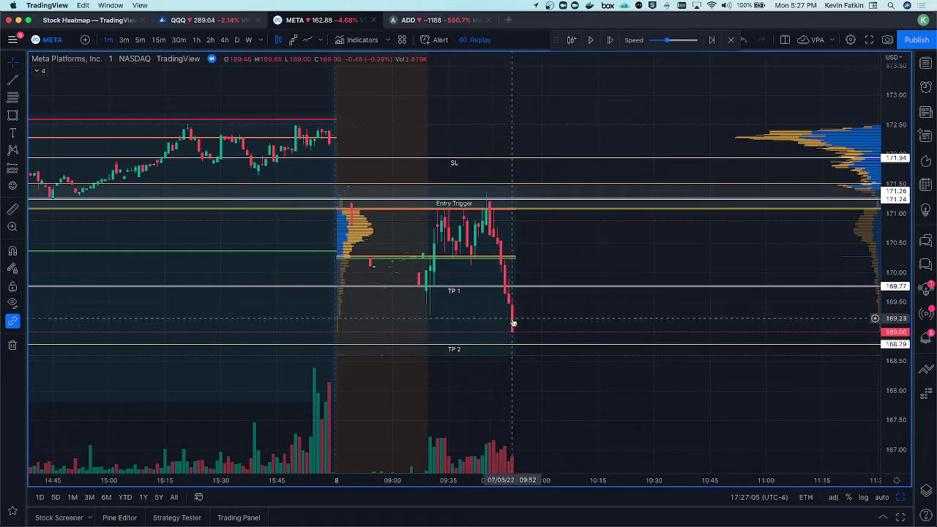
Run the replay until price breaks below TP 2 at 168.79, then pause.
click(590, 39)
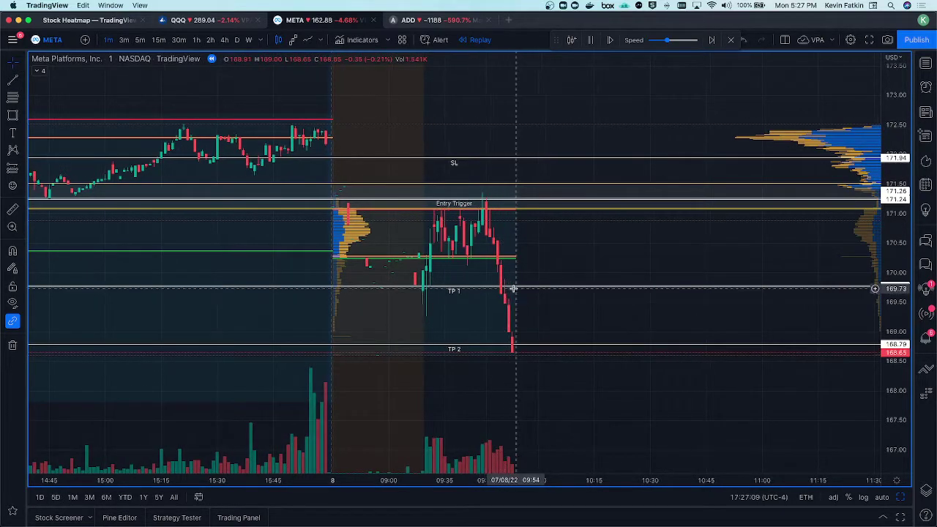
click(591, 39)
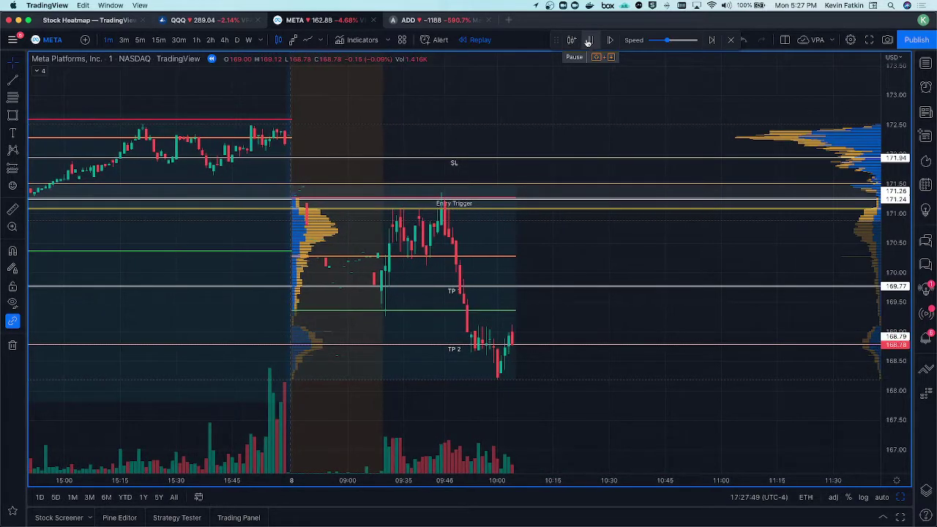
Step the replay forward and add a horizontal line at 168.76 on the TP 2 bounce.
click(587, 42)
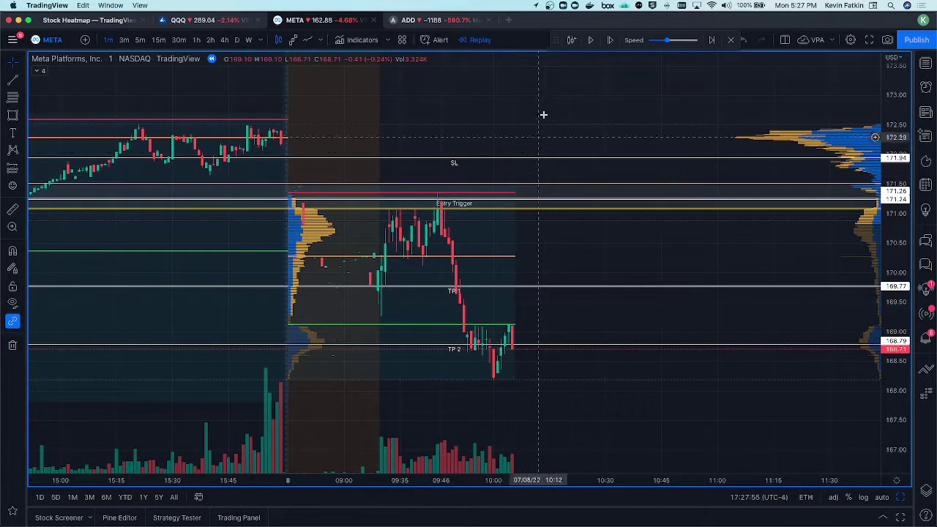
click(594, 41)
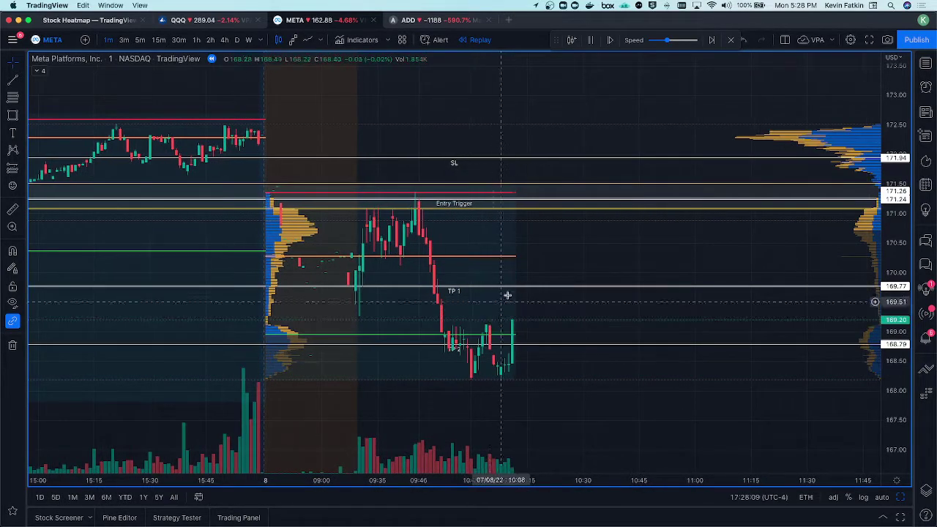
click(590, 39)
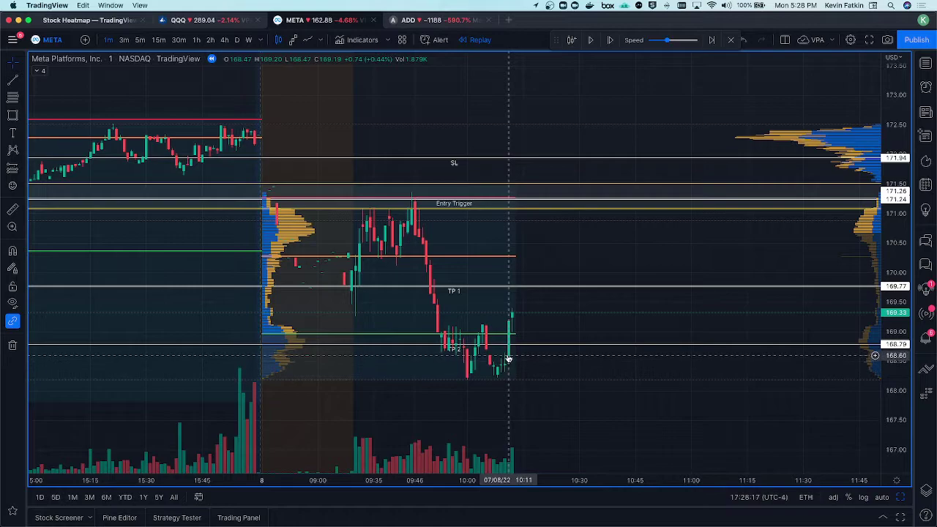
click(510, 345)
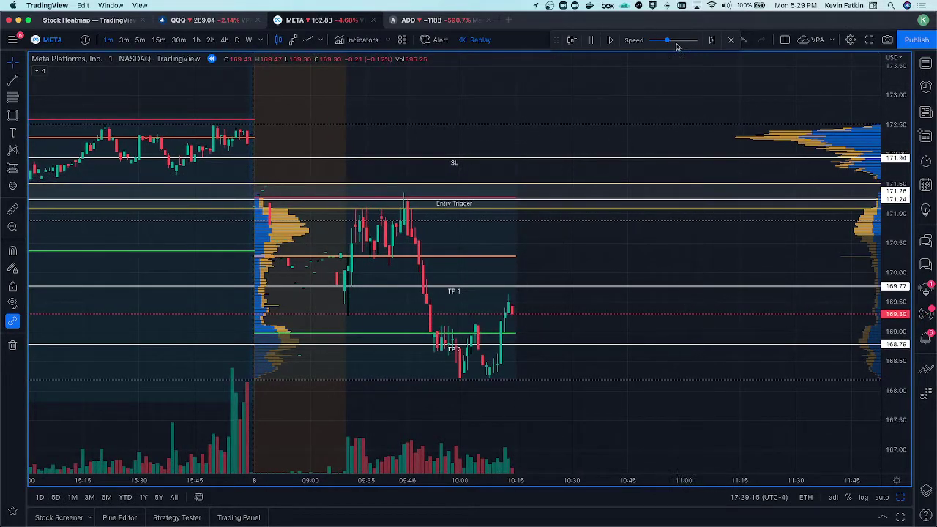
Switch to 3-minute bars, exit replay mode and dismiss the data-unavailable notice.
click(124, 40)
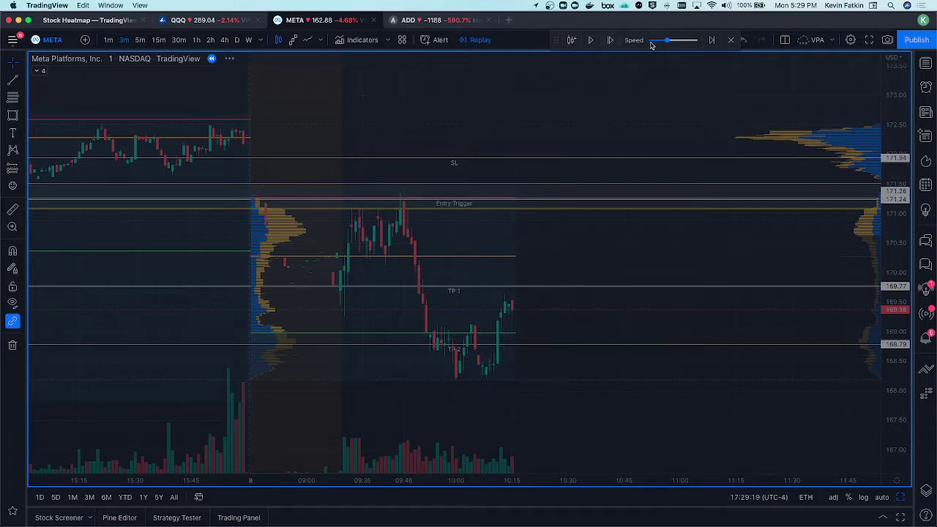
click(731, 41)
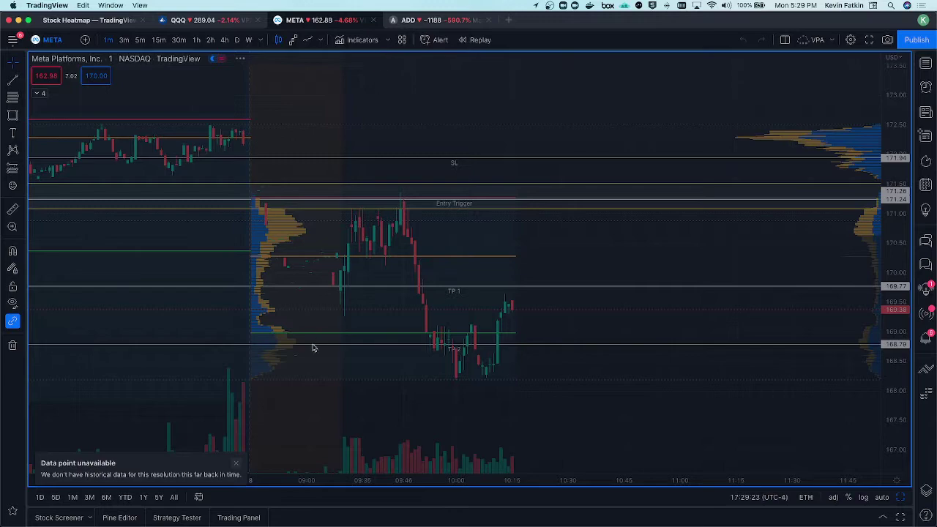
click(235, 464)
Reset the price scale and scroll back to the full 07/08 session.
scroll(410, 366, down, 5)
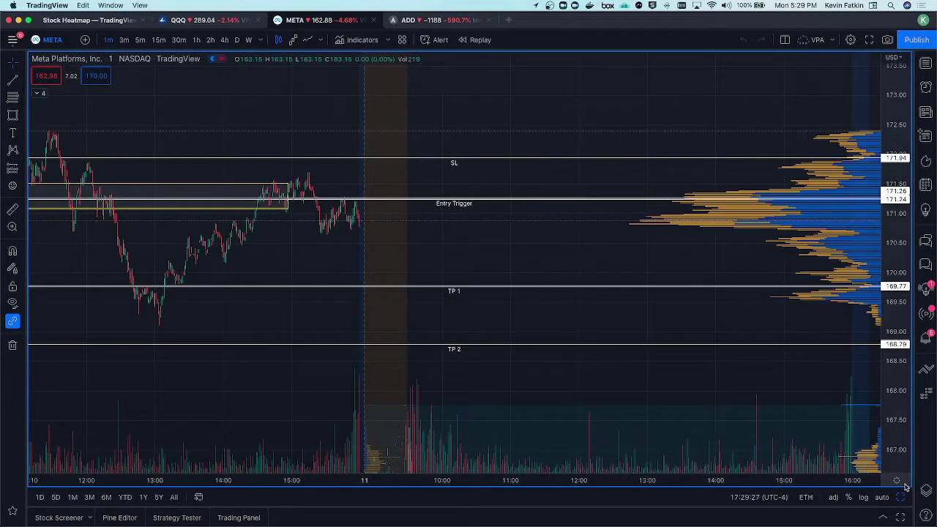
right_click(894, 176)
click(835, 182)
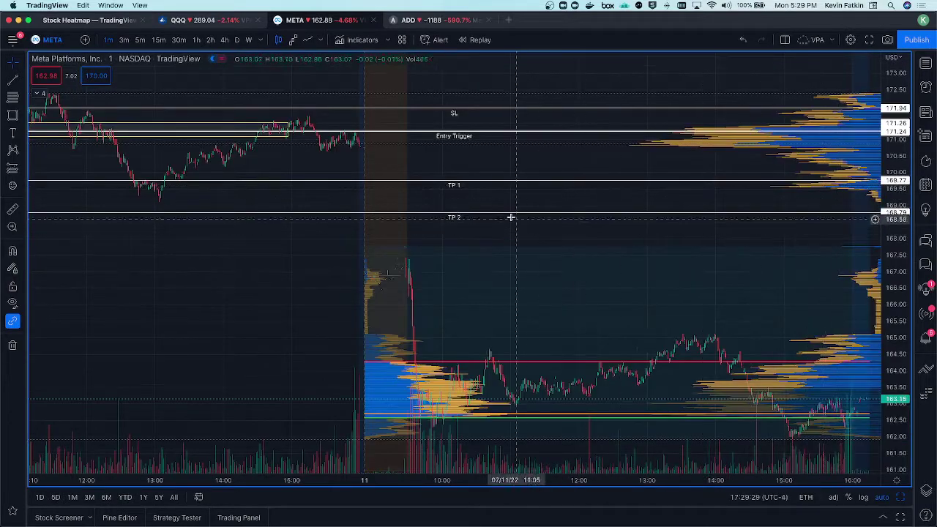
scroll(304, 313, left, 2)
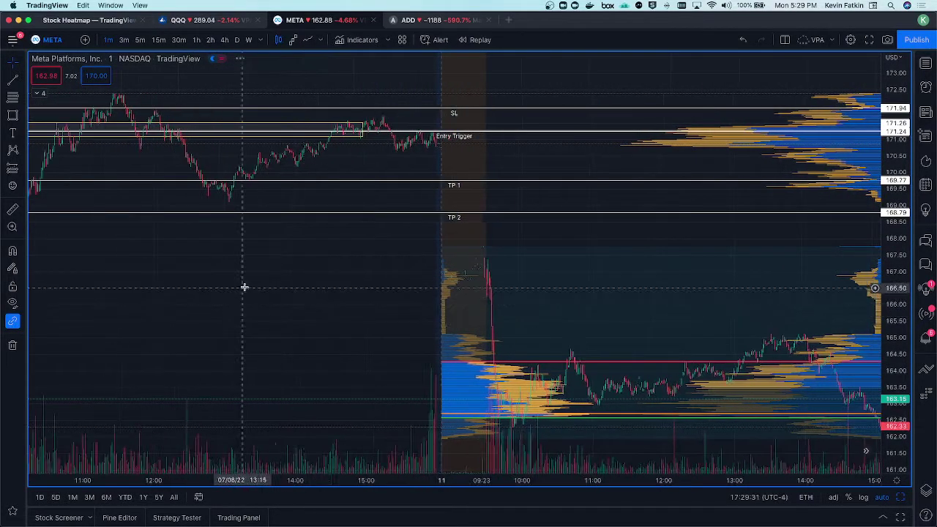
scroll(242, 286, left, 10)
scroll(358, 276, up, 5)
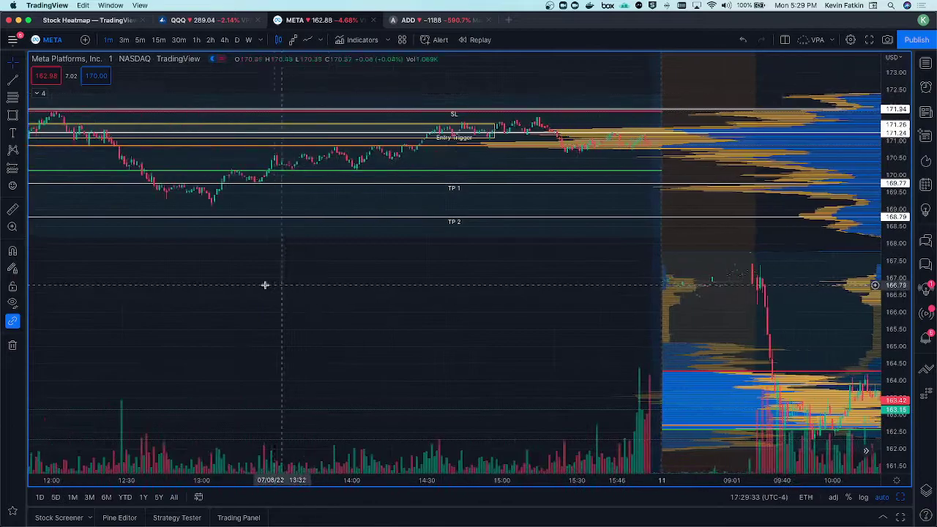
scroll(388, 278, left, 6)
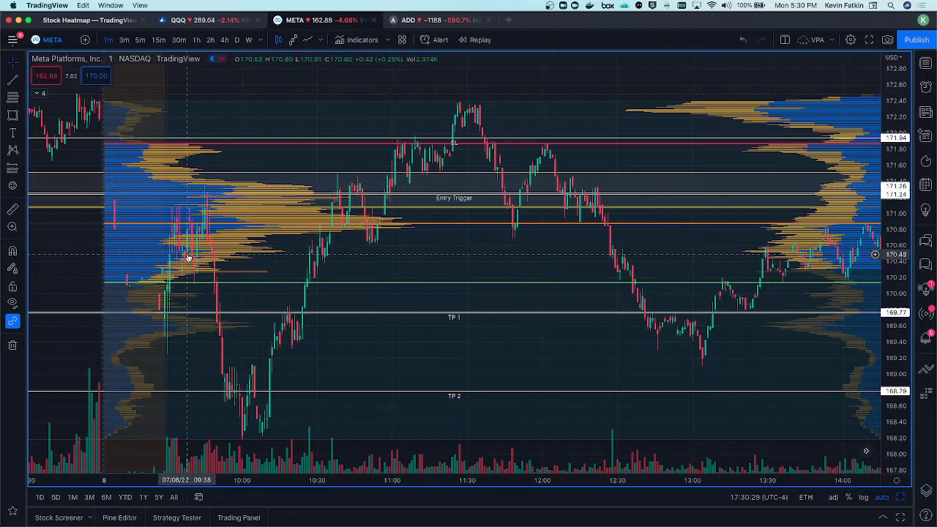
Expand the indicator legend and hide the PVP volume profile indicator.
drag(208, 194, 207, 195)
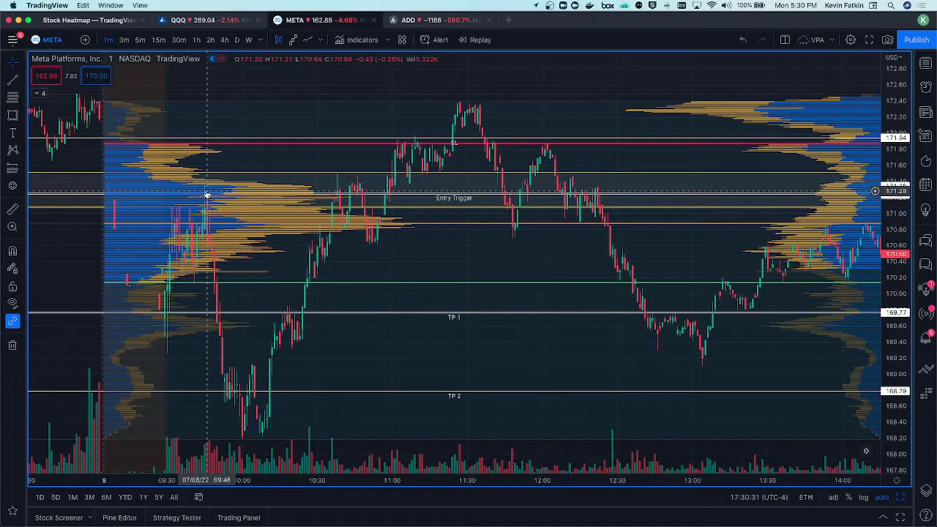
scroll(220, 209, up, 3)
scroll(209, 251, down, 4)
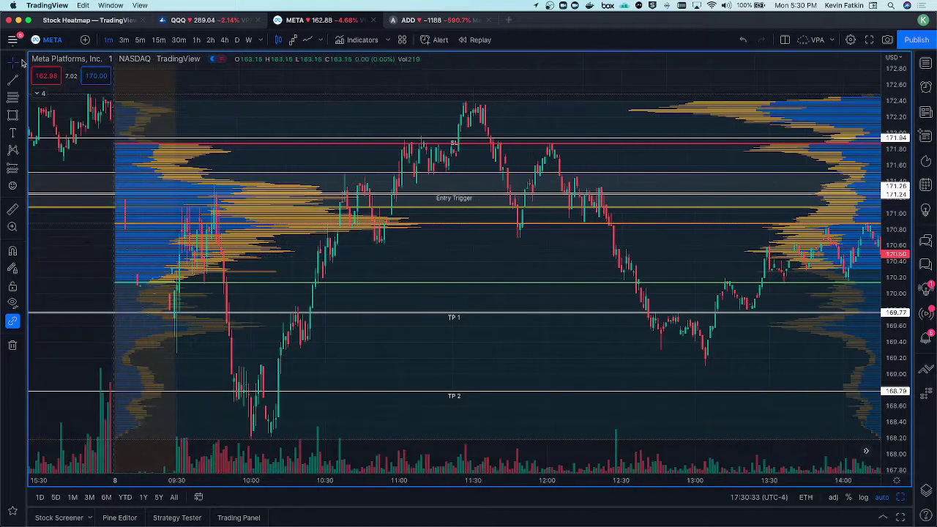
click(40, 91)
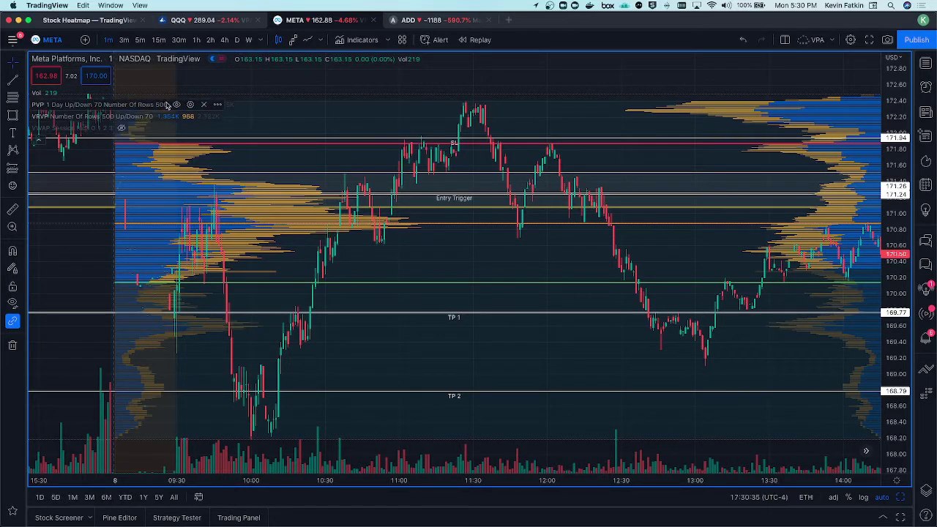
click(176, 105)
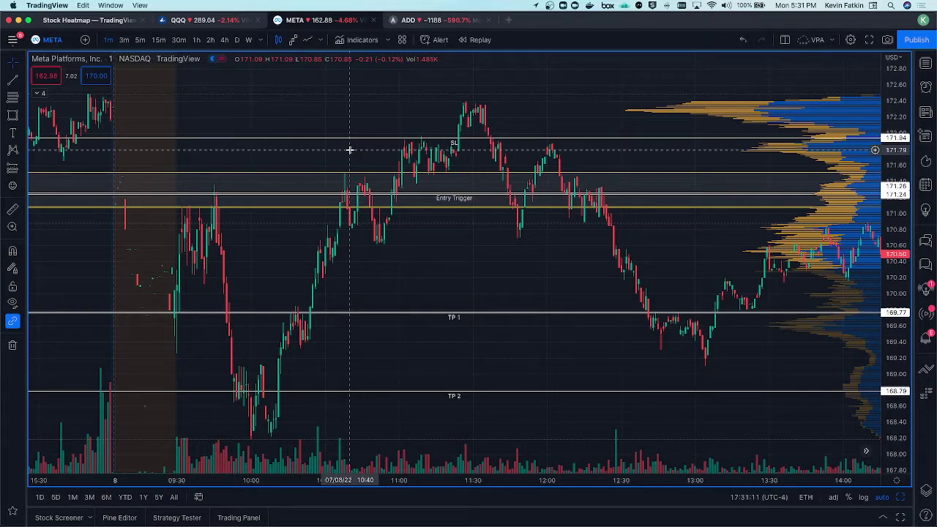
Load the SNOW chart and scroll through its July 8 to July 11 bars.
text(SNOW)
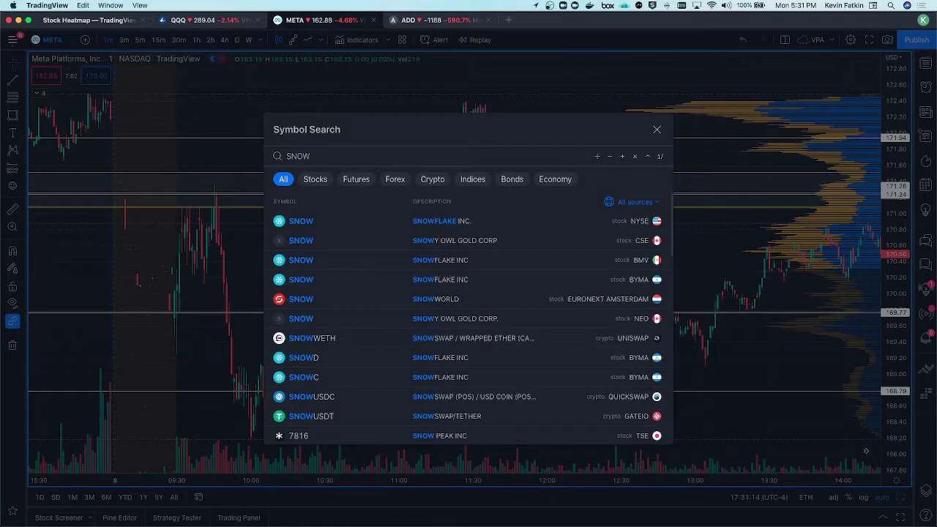
key(Return)
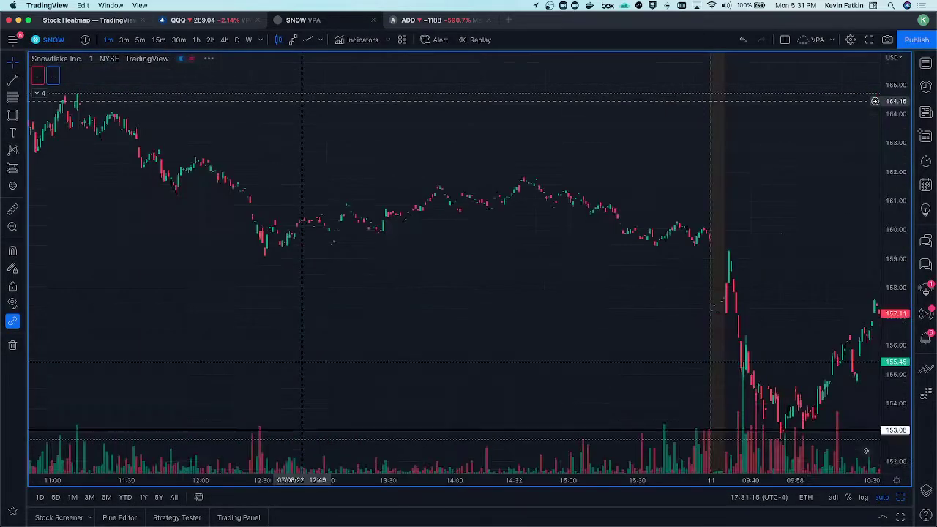
scroll(366, 128, left, 5)
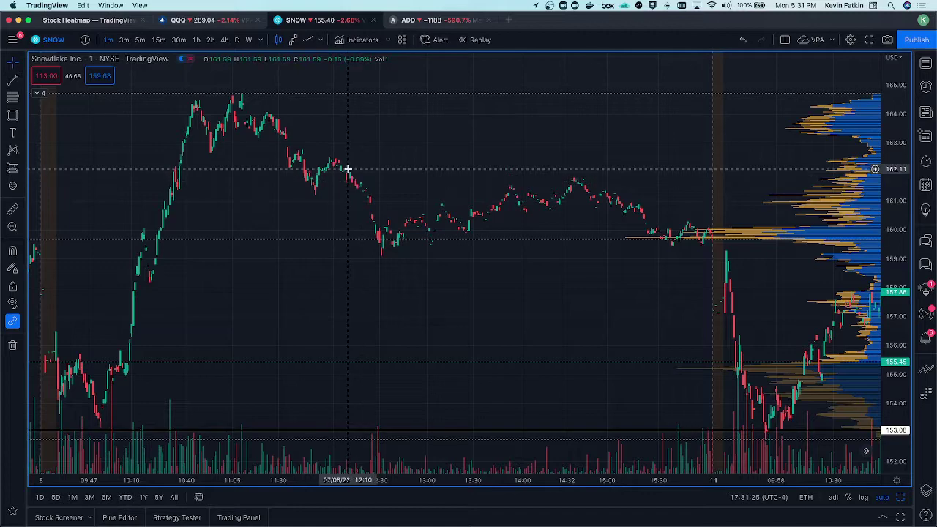
scroll(418, 129, left, 5)
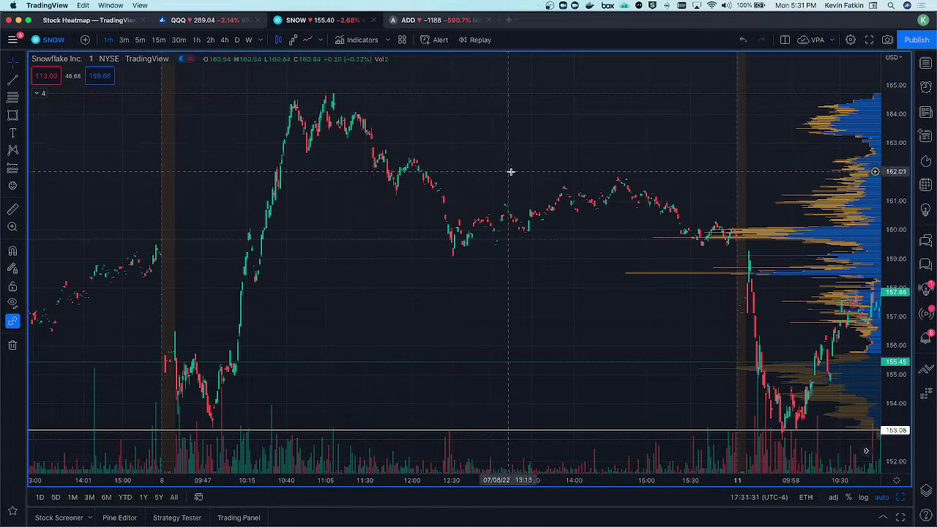
scroll(508, 171, right, 5)
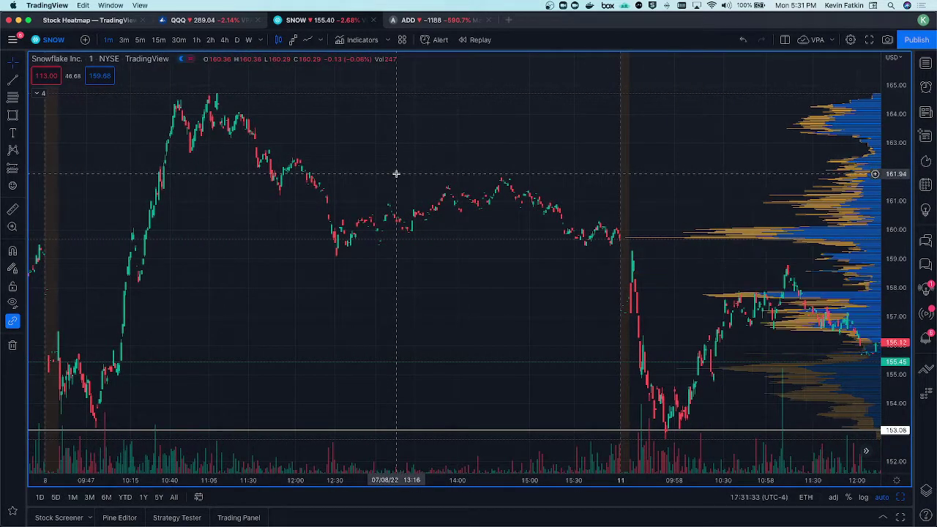
Load the UPST chart and pan to its later bars.
text(UPST)
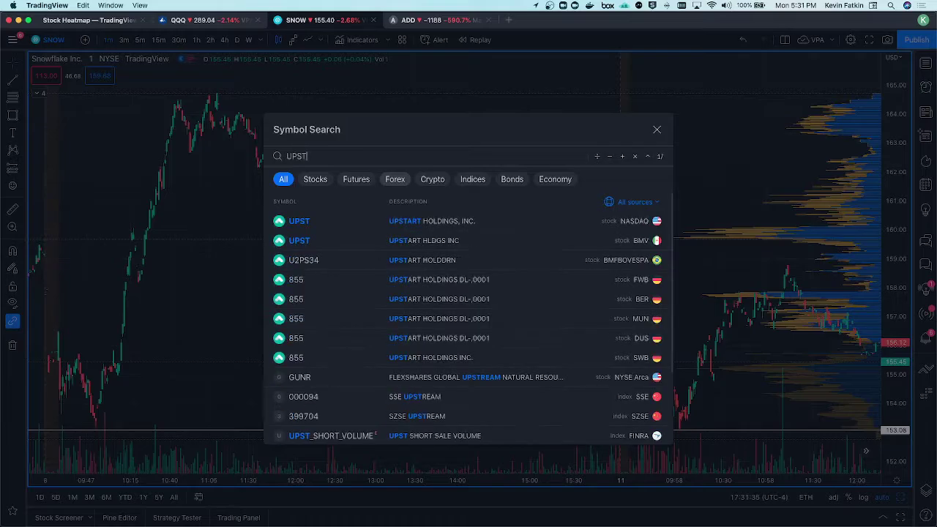
key(Return)
drag(715, 195, 546, 203)
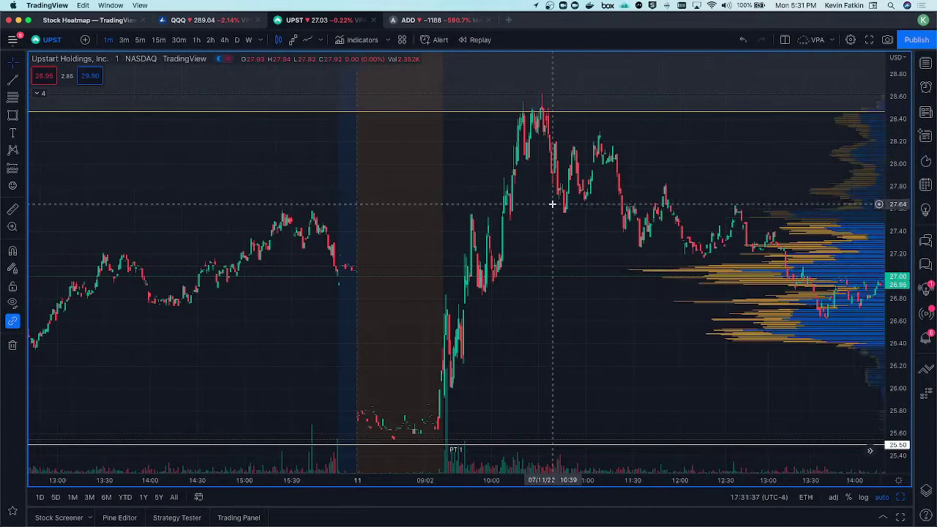
drag(644, 234, 497, 245)
Remove all drawings from the UPST chart and browse its earlier bars.
right_click(497, 245)
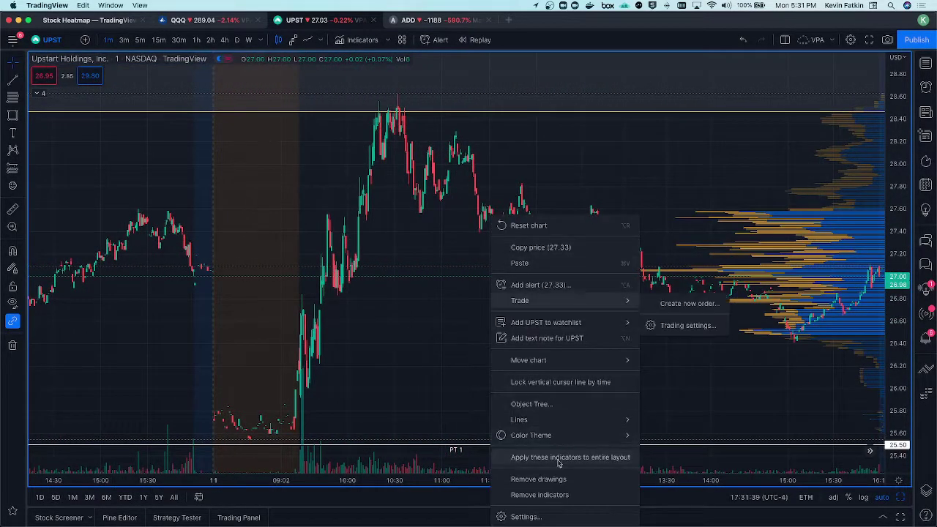
click(521, 477)
drag(398, 211, 549, 214)
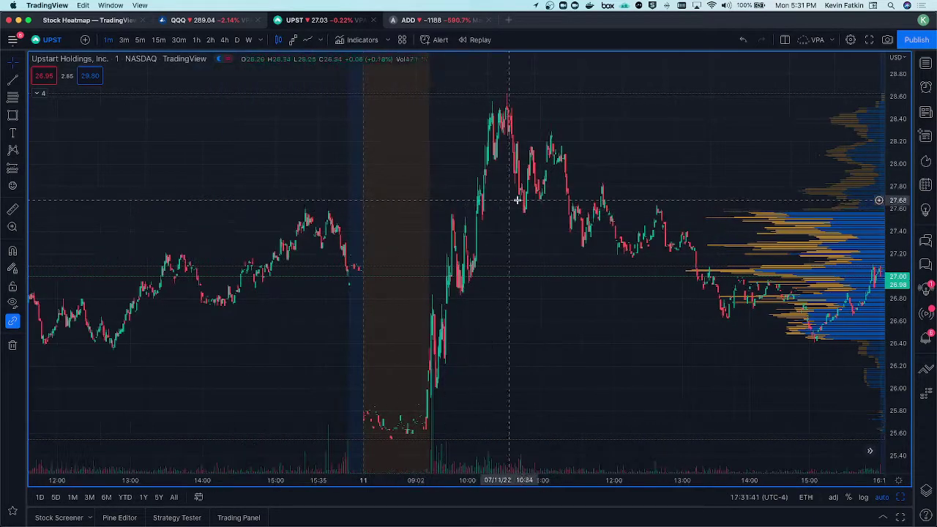
scroll(472, 234, up, 2)
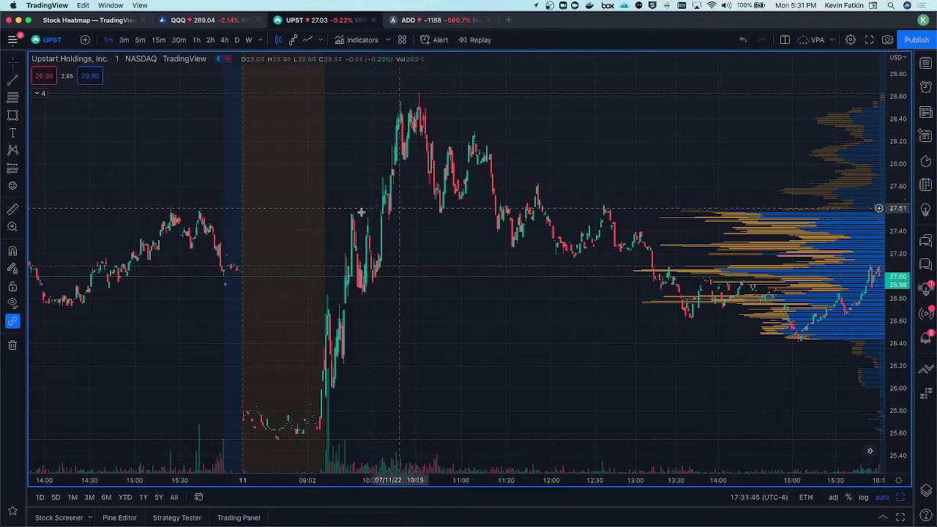
scroll(378, 230, left, 5)
scroll(300, 223, down, 1)
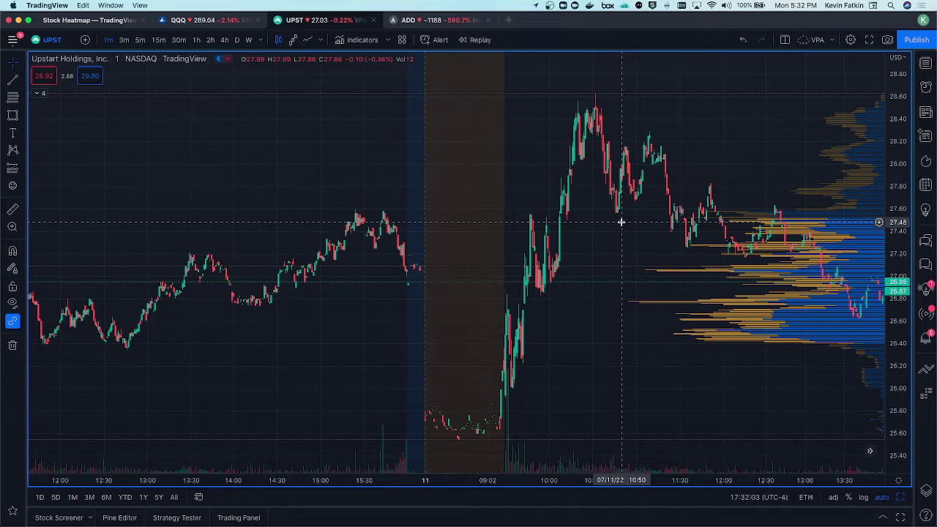
text(META)
key(Return)
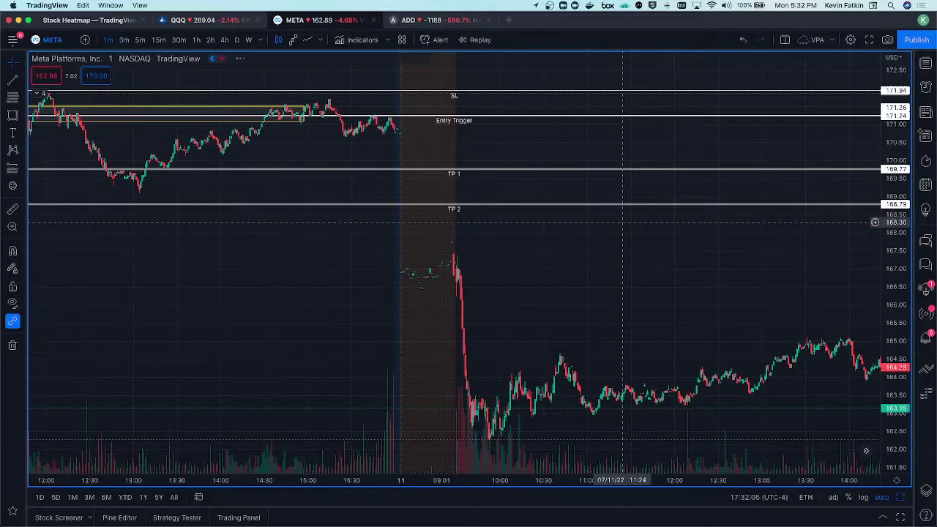
drag(614, 231, 475, 289)
scroll(472, 287, down, 1)
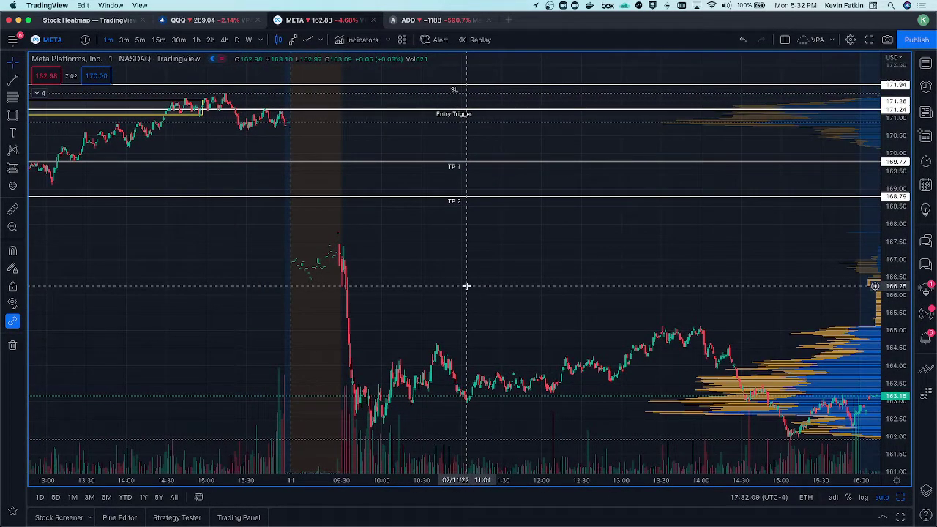
drag(285, 255, 529, 259)
scroll(442, 259, left, 5)
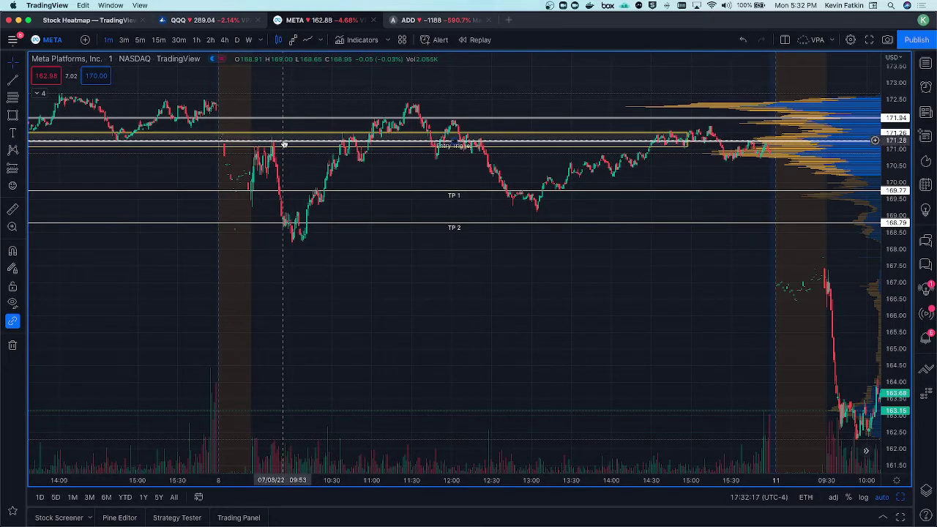
click(285, 134)
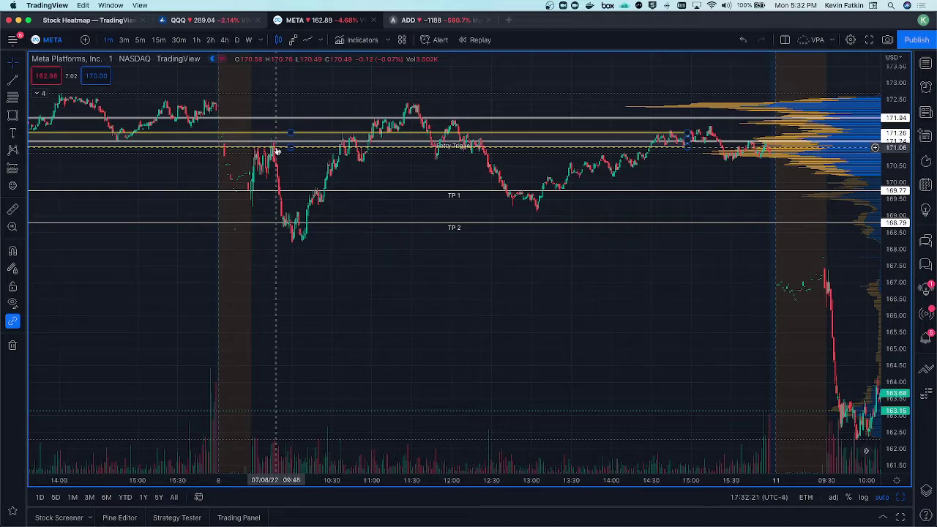
click(276, 150)
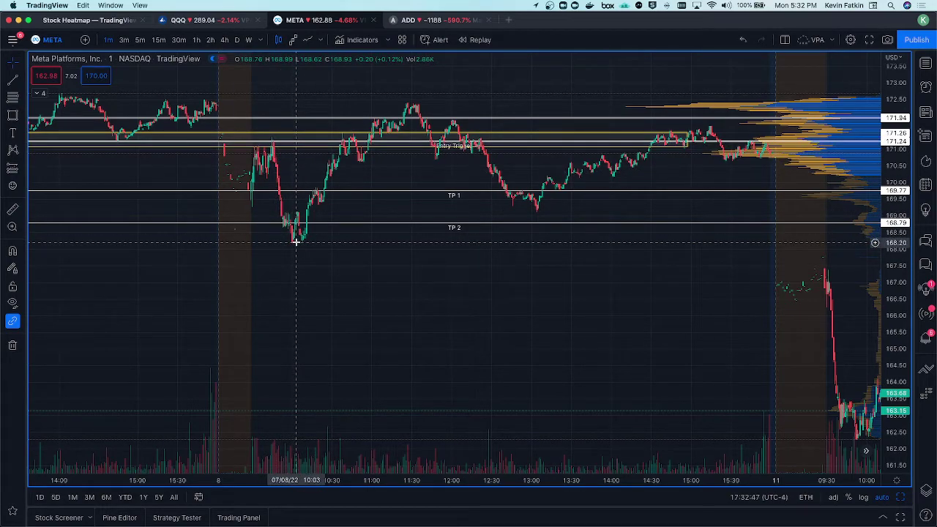
Switch the chart to SPY, then to QQQ.
text(spy)
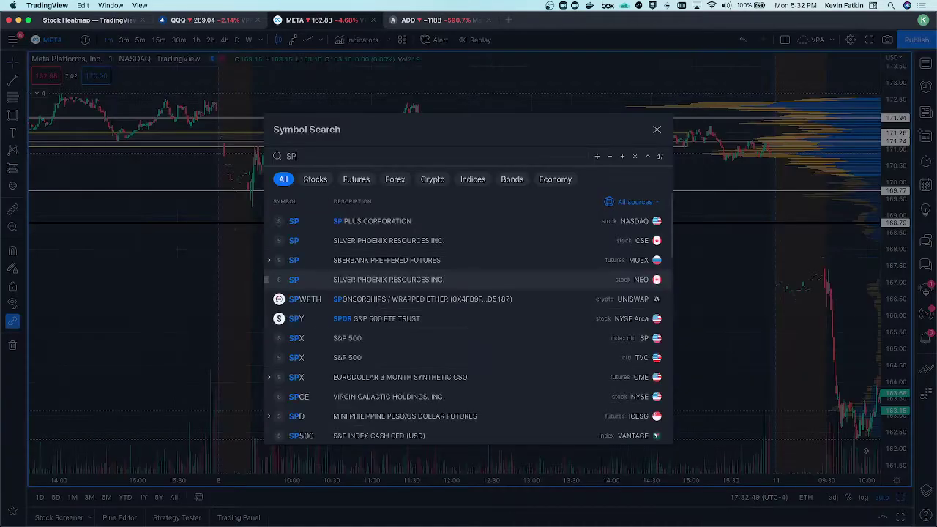
key(Return)
text(qqq)
key(Return)
scroll(336, 244, left, 10)
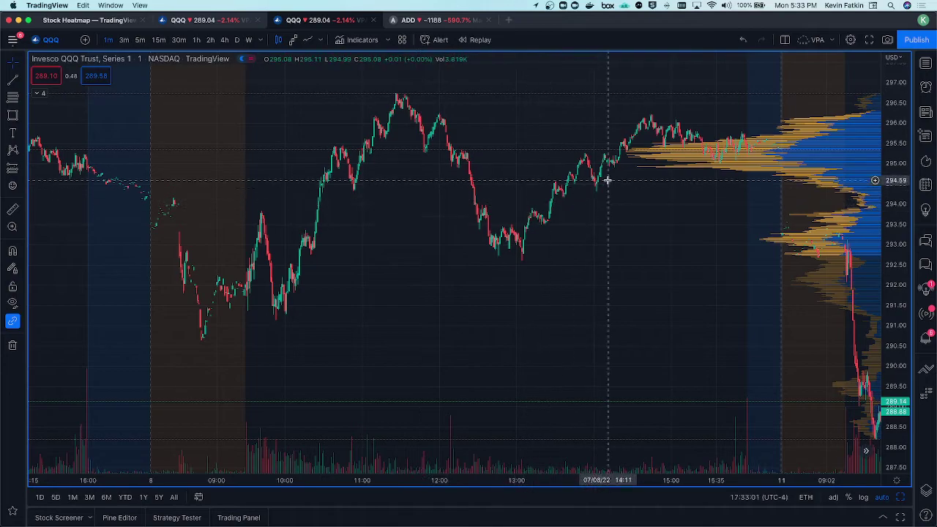
Flip the chart back to META, then return to QQQ.
text(META)
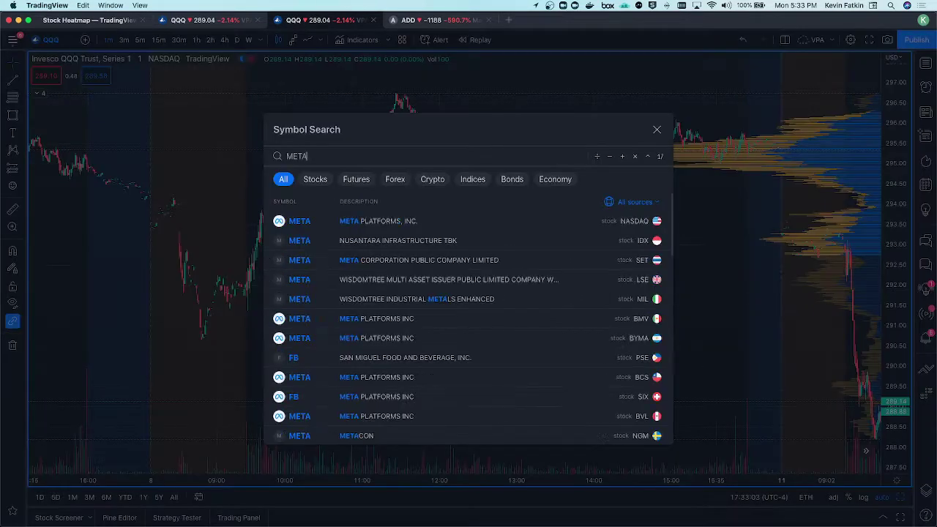
key(Return)
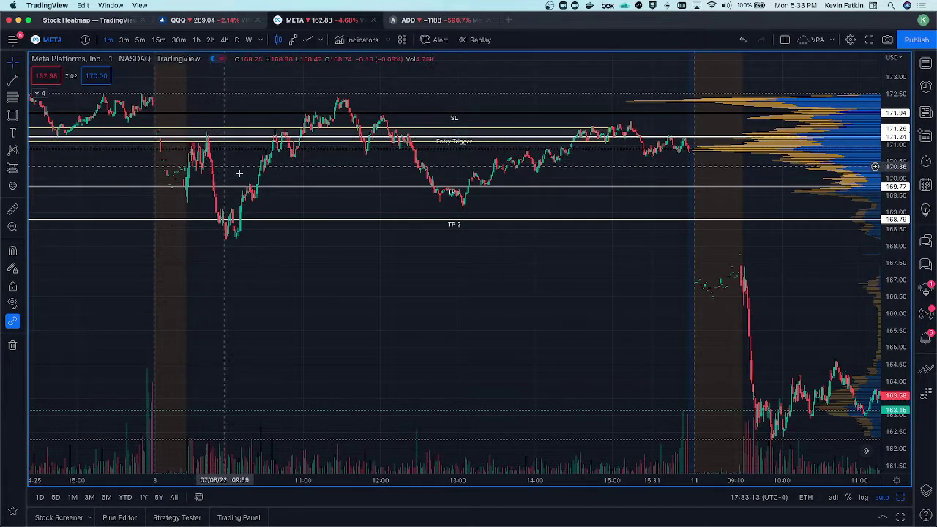
text(QQQ)
key(Return)
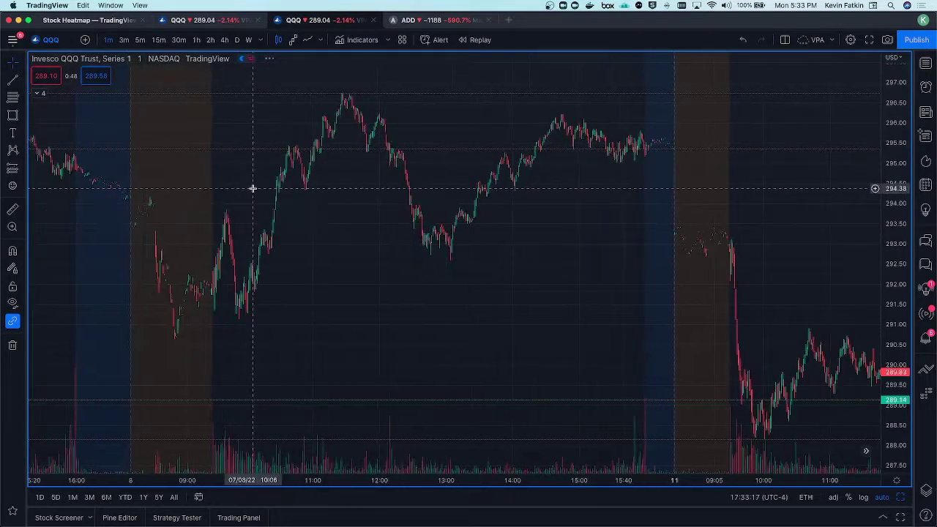
scroll(242, 249, right, 5)
scroll(439, 271, left, 5)
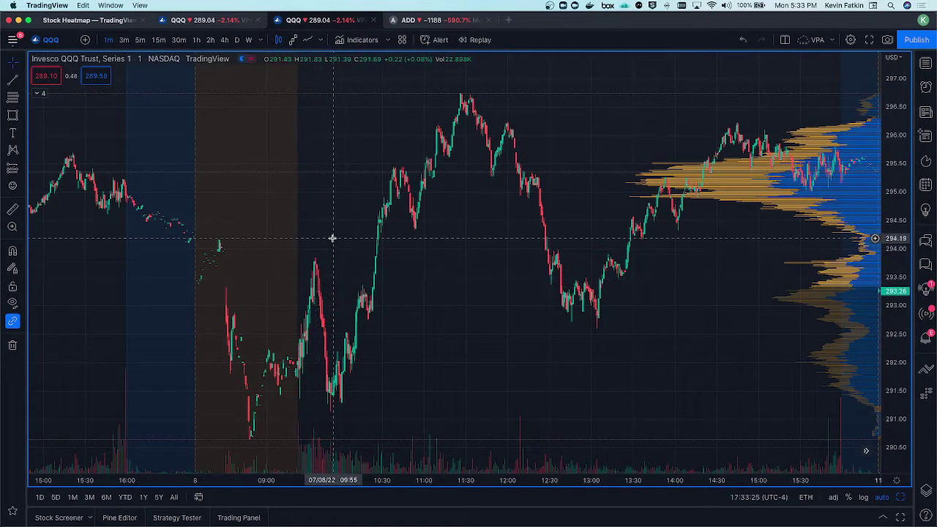
Cancel a mistyped symbol search and browse QQQ's July 8 session up to 13:00.
text(VETS)
key(BackSpace)
key(BackSpace)
key(BackSpace)
key(BackSpace)
key(Escape)
scroll(320, 249, up, 5)
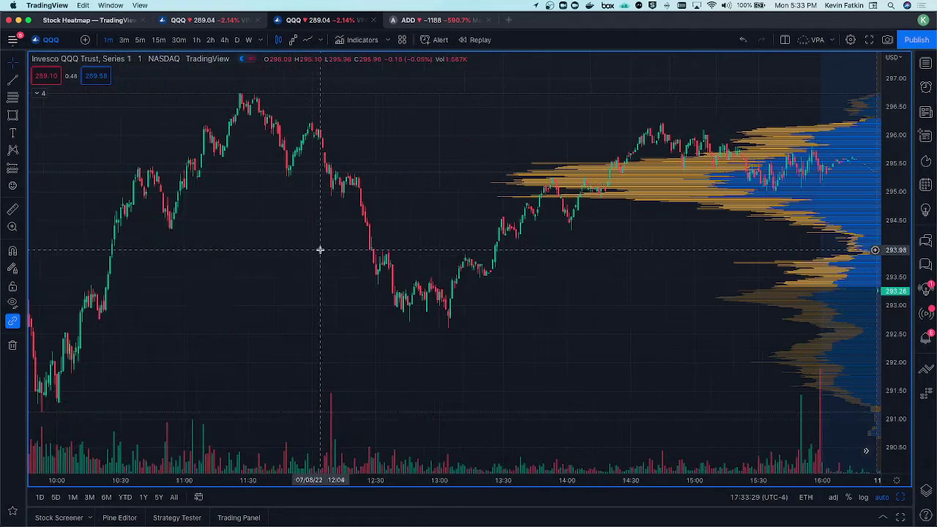
scroll(348, 202, down, 3)
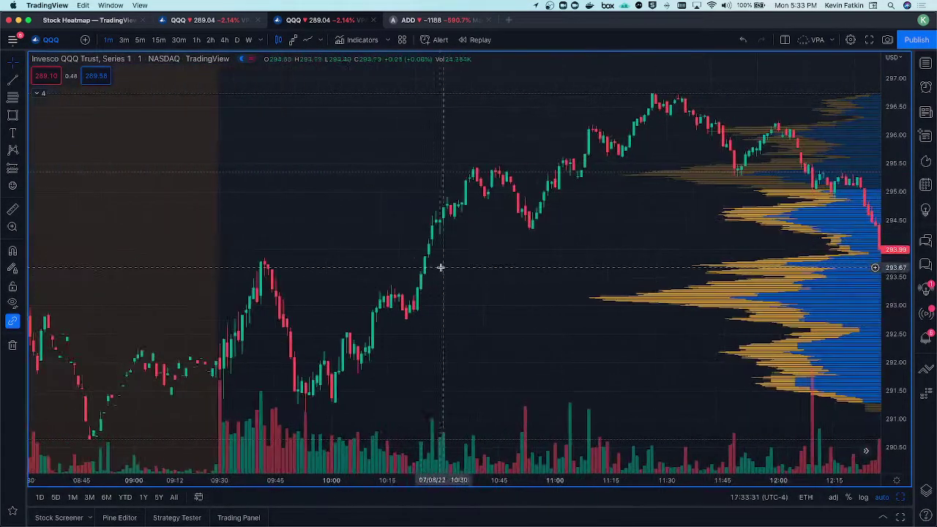
scroll(439, 266, up, 2)
scroll(366, 262, left, 5)
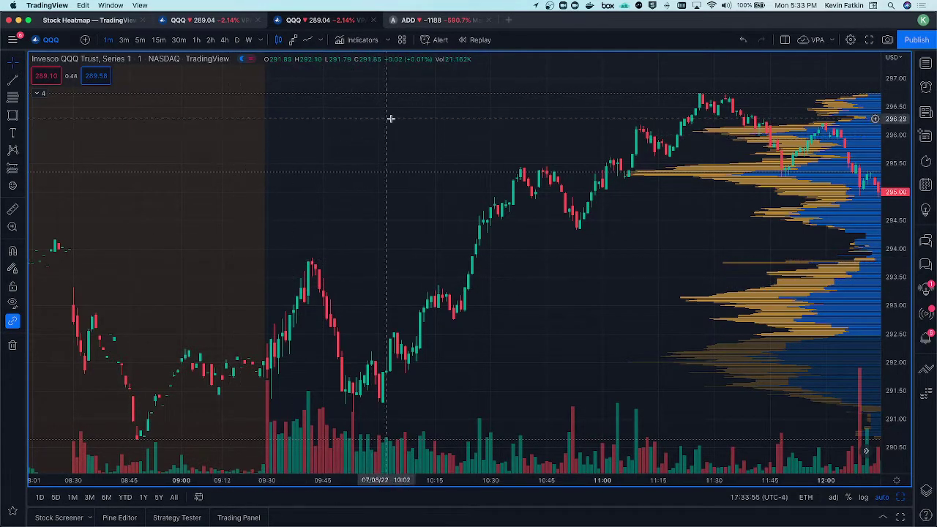
scroll(499, 175, down, 1)
scroll(499, 175, down, 1)
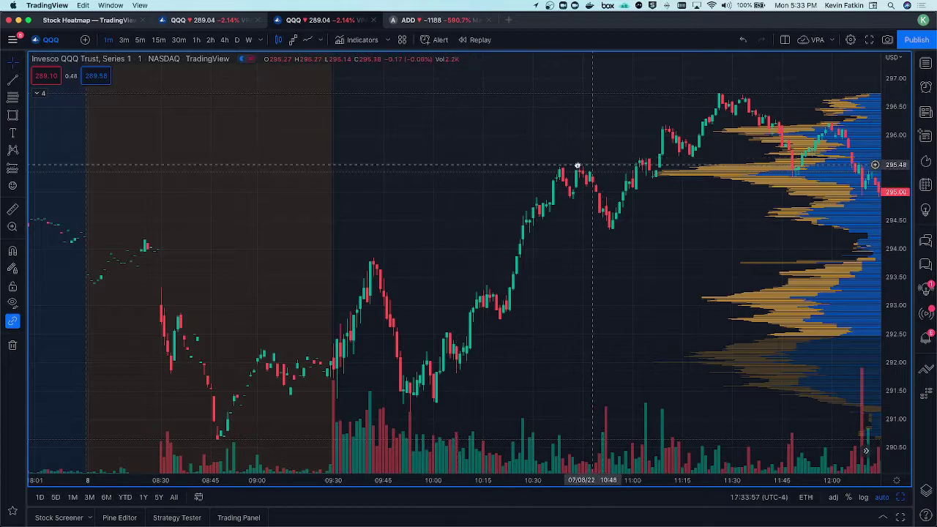
drag(589, 163, 412, 164)
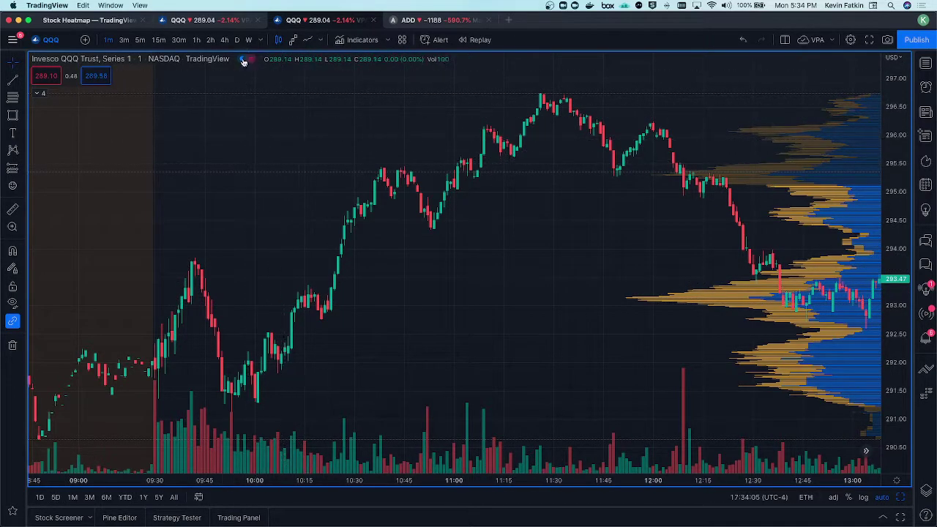
Switch the chart back to META and move back to the prior day's 1-minute bars.
text(META)
key(Return)
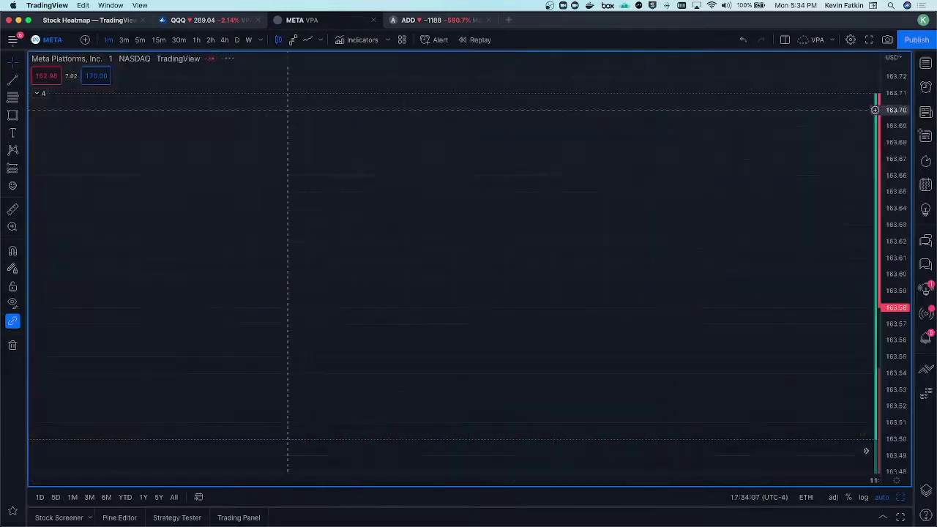
scroll(401, 278, left, 10)
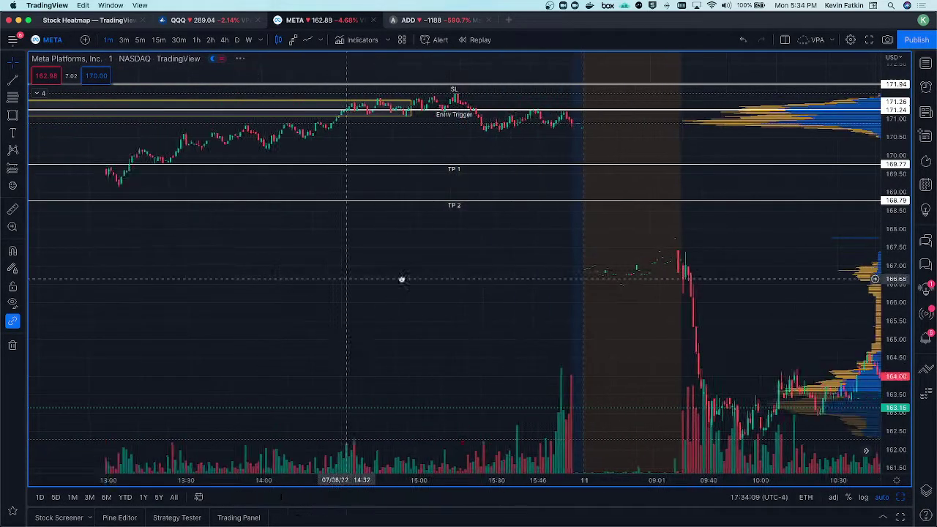
scroll(424, 331, left, 10)
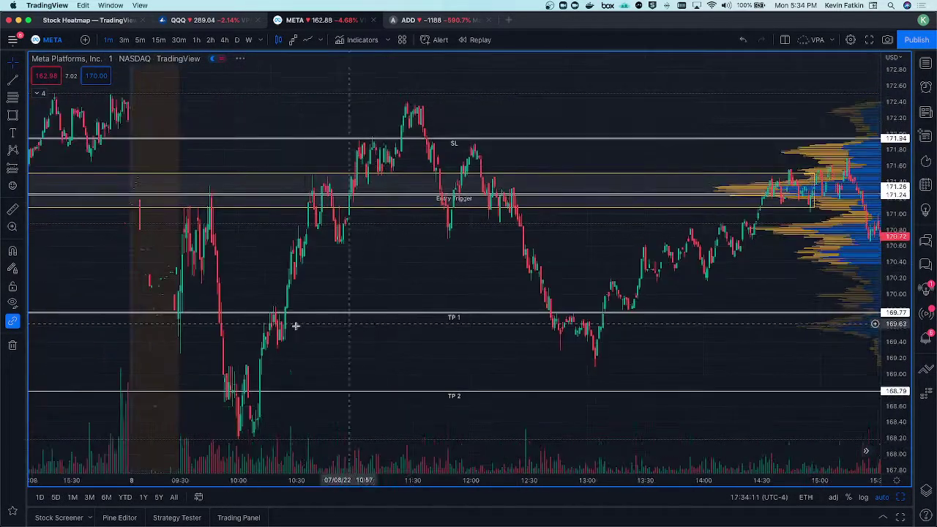
drag(223, 287, 344, 229)
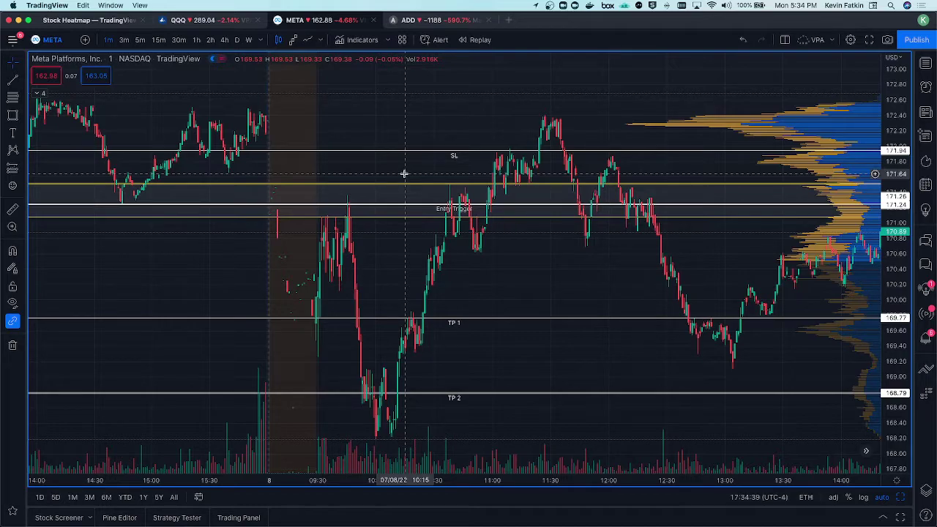
Pan forward into the 07/11 session to review its gap down.
scroll(409, 162, down, 1)
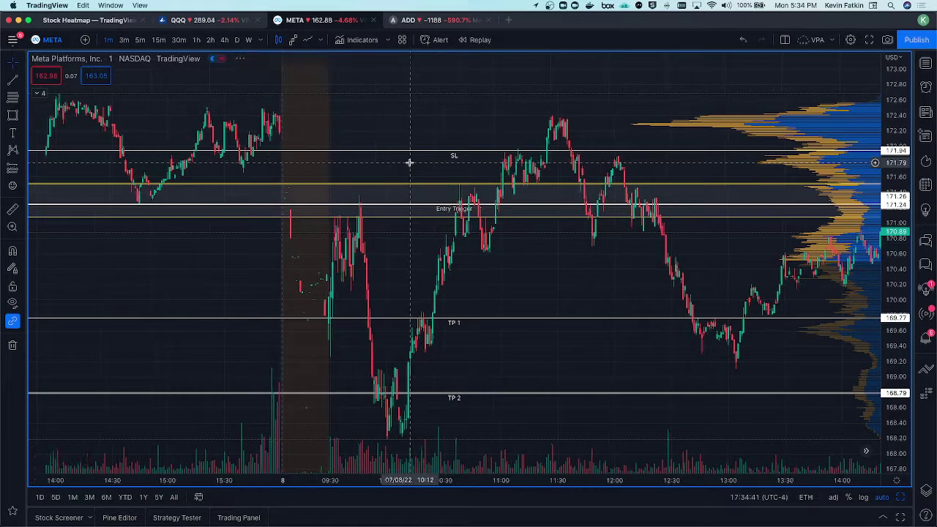
drag(606, 84, 256, 117)
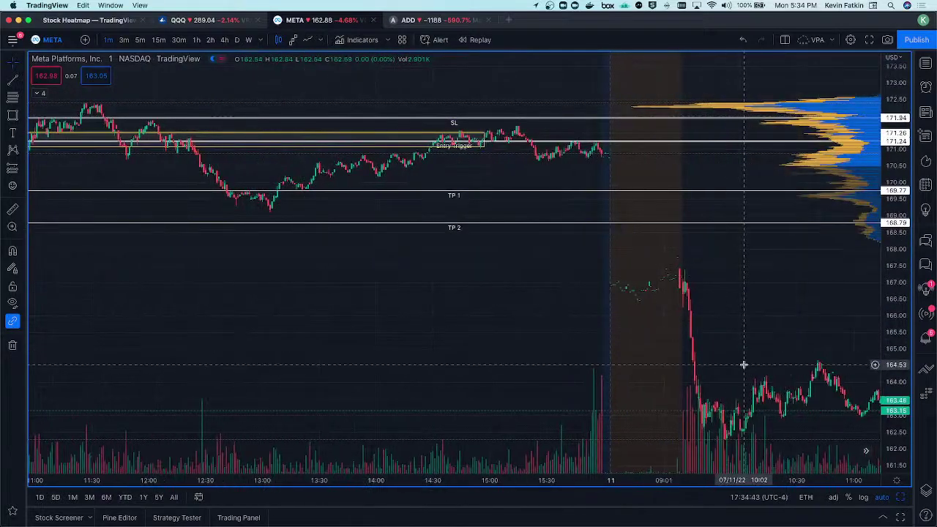
drag(744, 364, 491, 368)
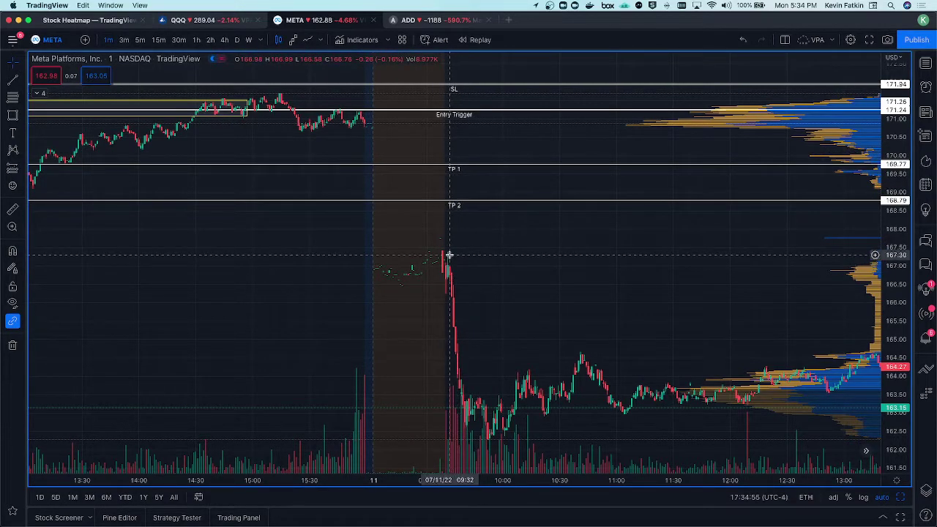
Return to the 07/08 session where price hovers near the Entry Trigger line.
scroll(449, 255, right, 3)
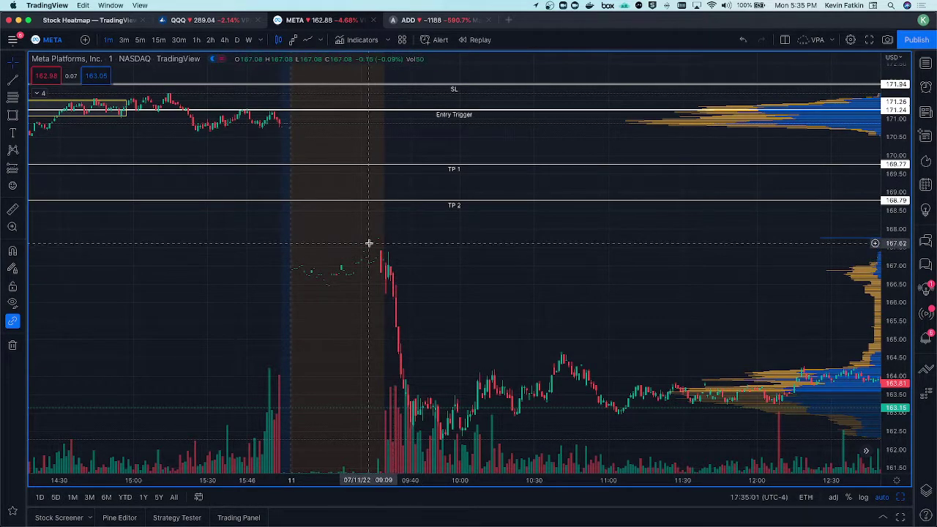
scroll(351, 238, down, 1)
scroll(353, 245, left, 1)
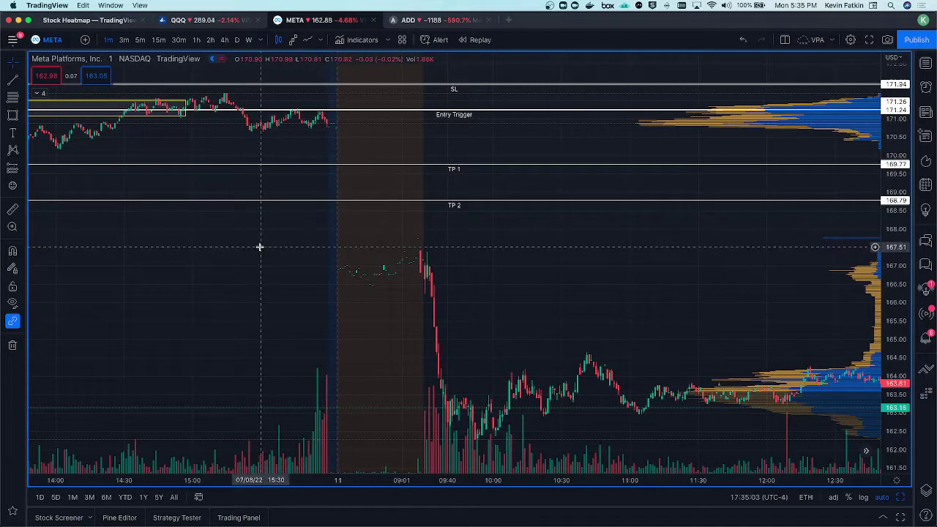
drag(261, 248, 423, 251)
scroll(423, 251, left, 10)
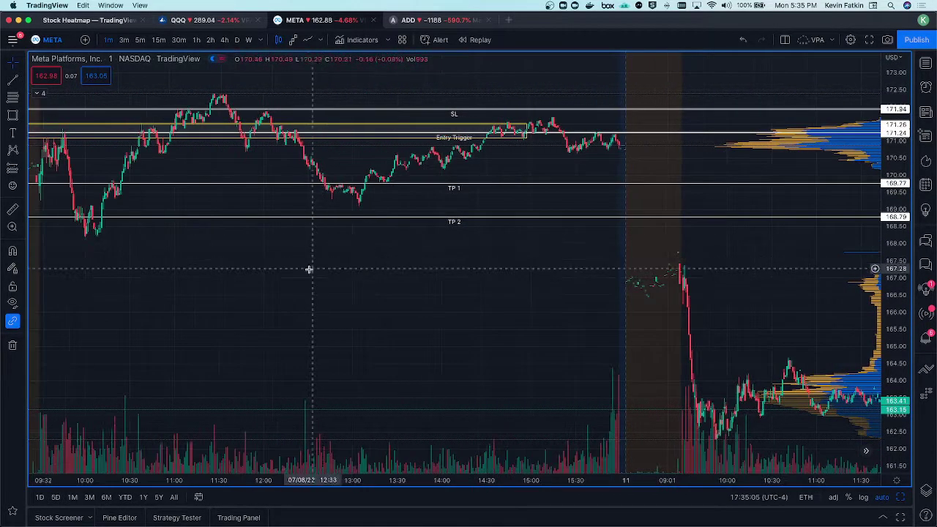
scroll(339, 276, right, 1)
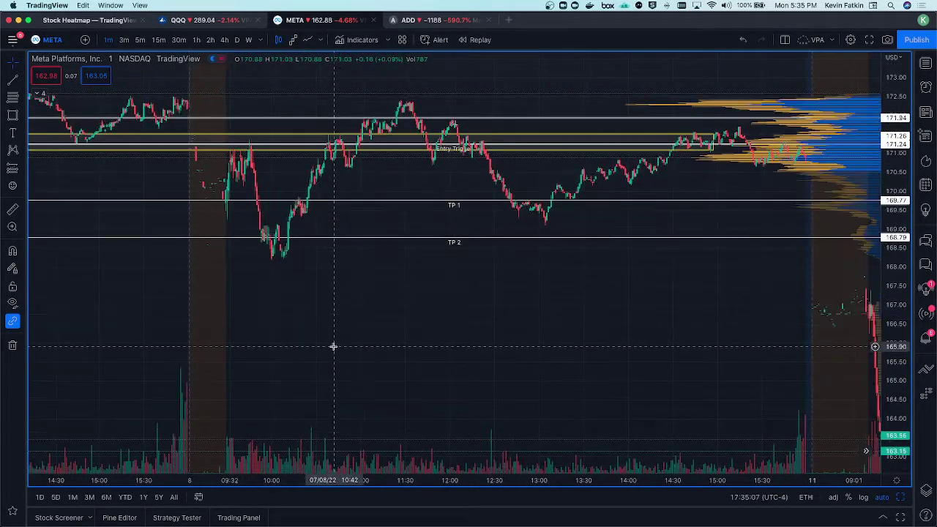